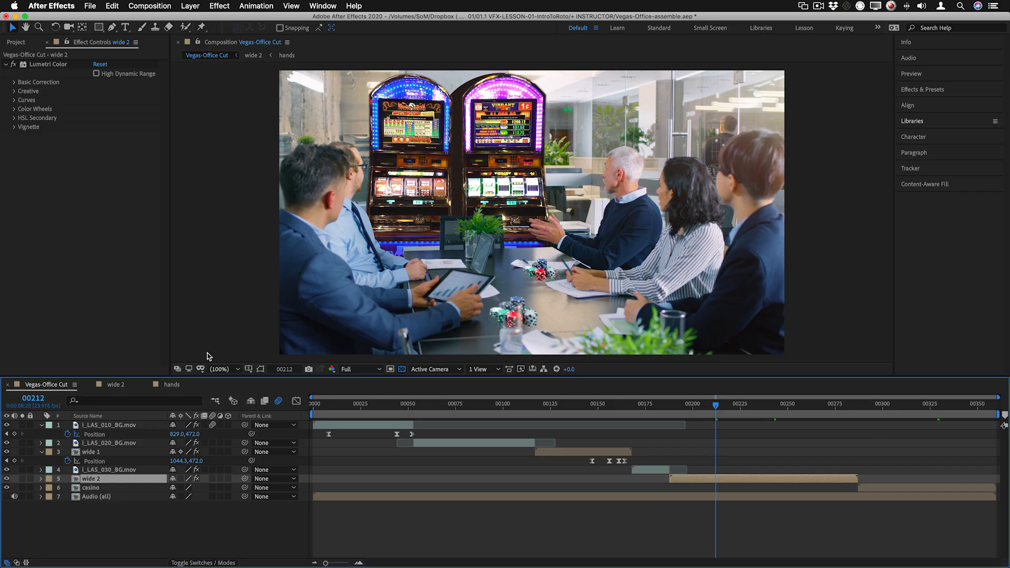
# Open the hands composition from wide 2 and reveal all modified properties of the hands luma matte layer
pyautogui.click(117, 386)
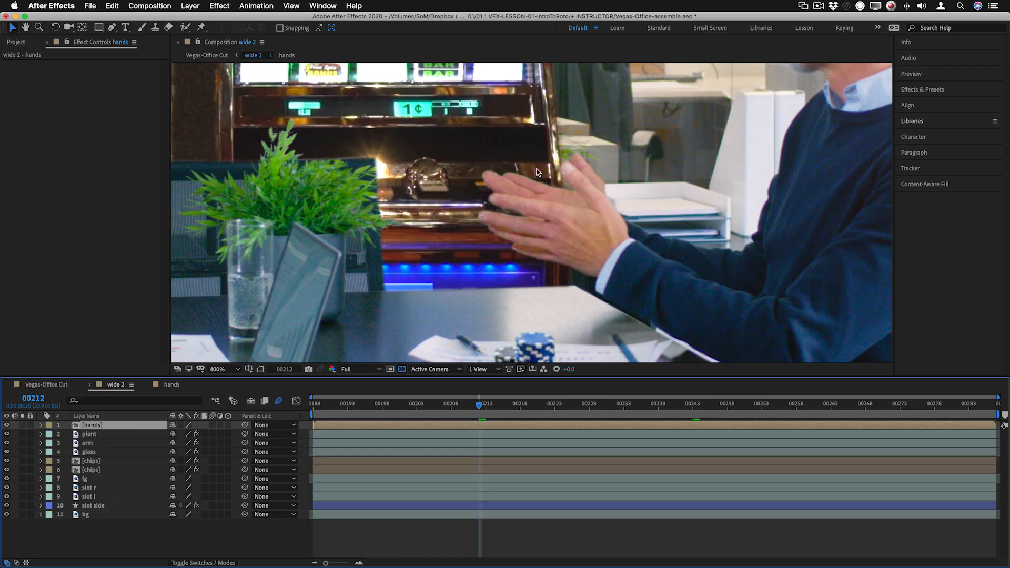
pyautogui.doubleClick(517, 241)
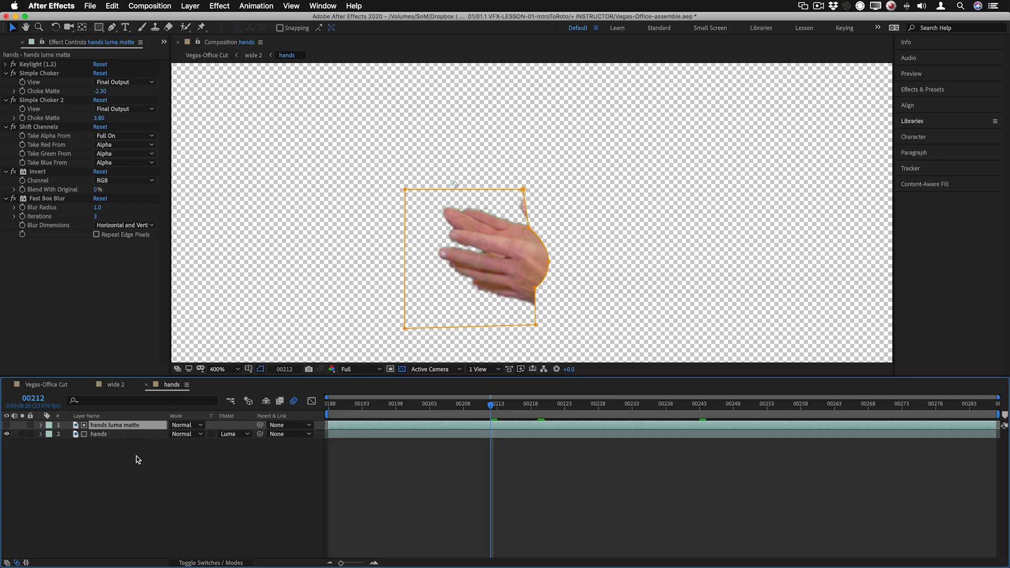
pyautogui.press('u')
pyautogui.press('u')
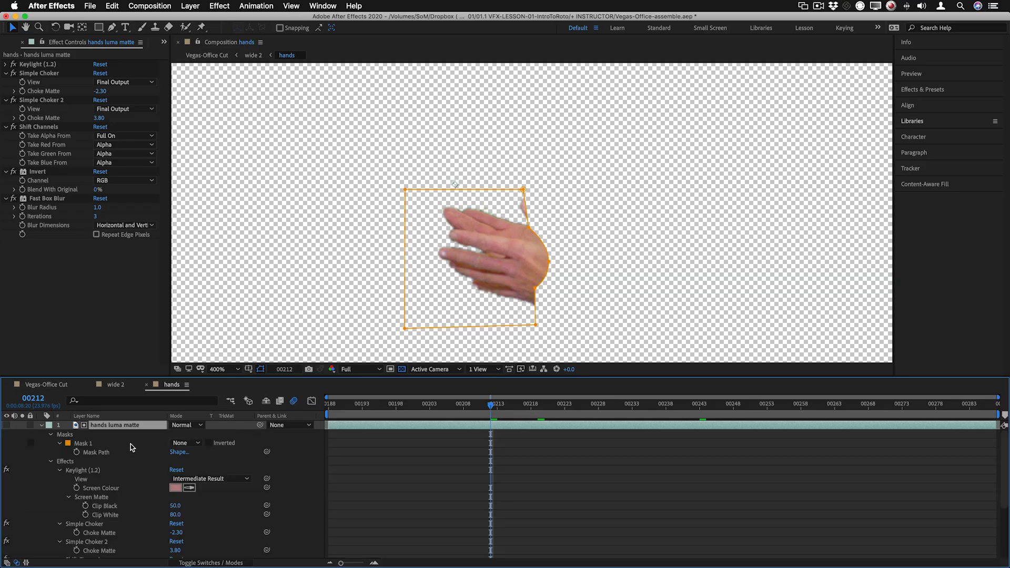
pyautogui.scroll(-5, 138, 519)
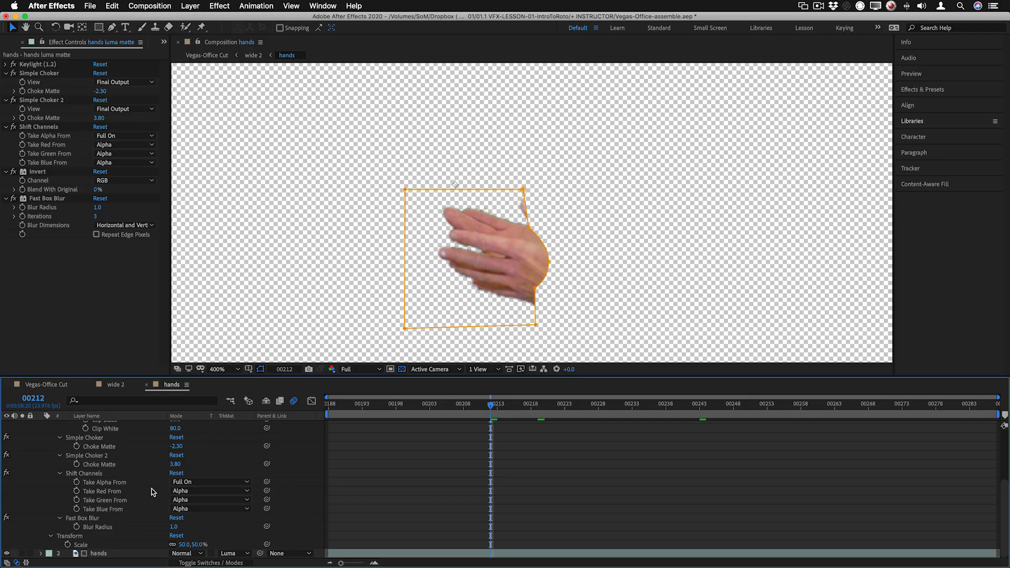
pyautogui.scroll(5, 158, 499)
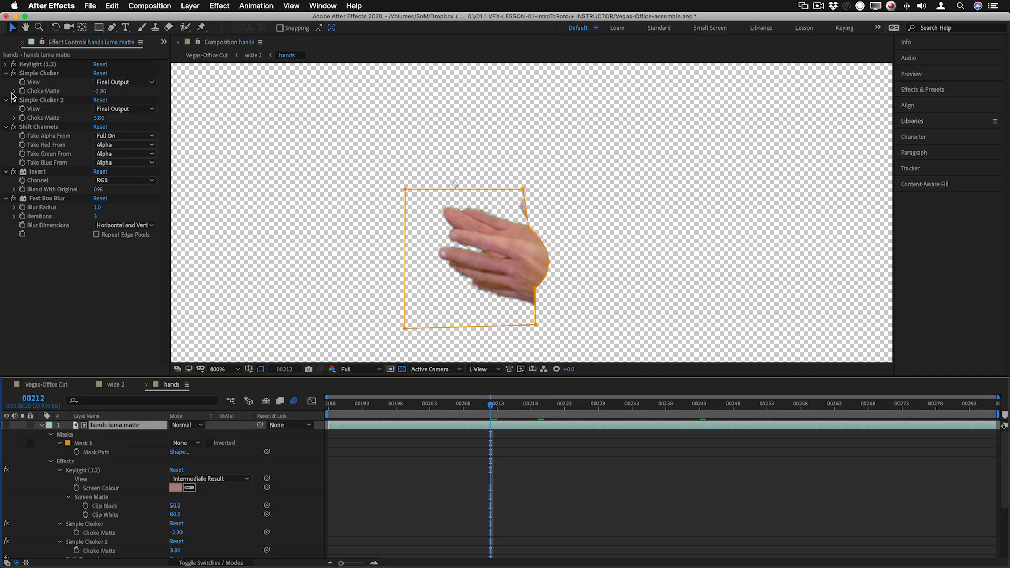
# Disable every effect after Keylight on the hands luma matte layer, check the key's Screen Colour, and solo the layer
pyautogui.moveTo(13, 73); pyautogui.dragTo(11, 198)
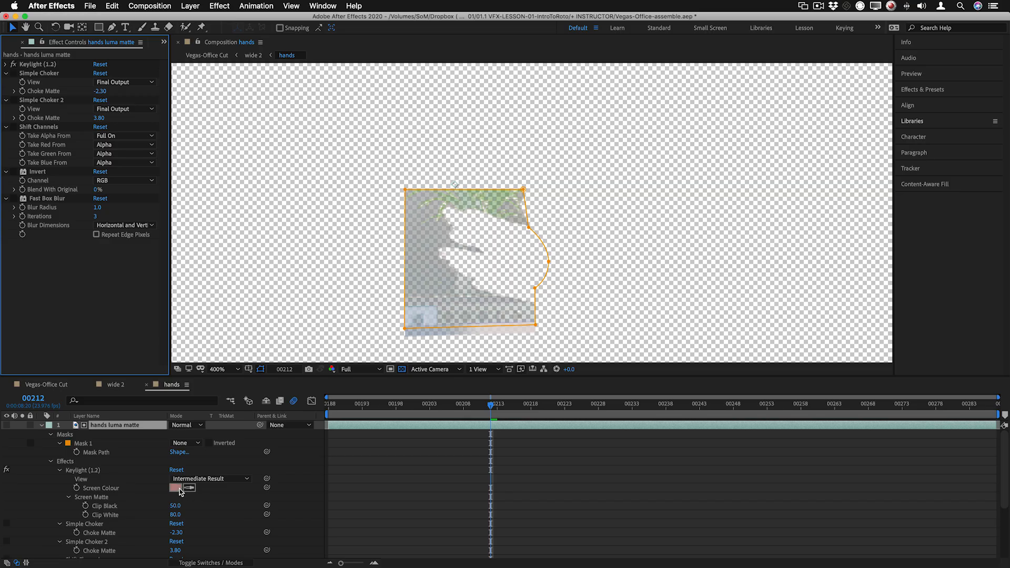
pyautogui.click(180, 490)
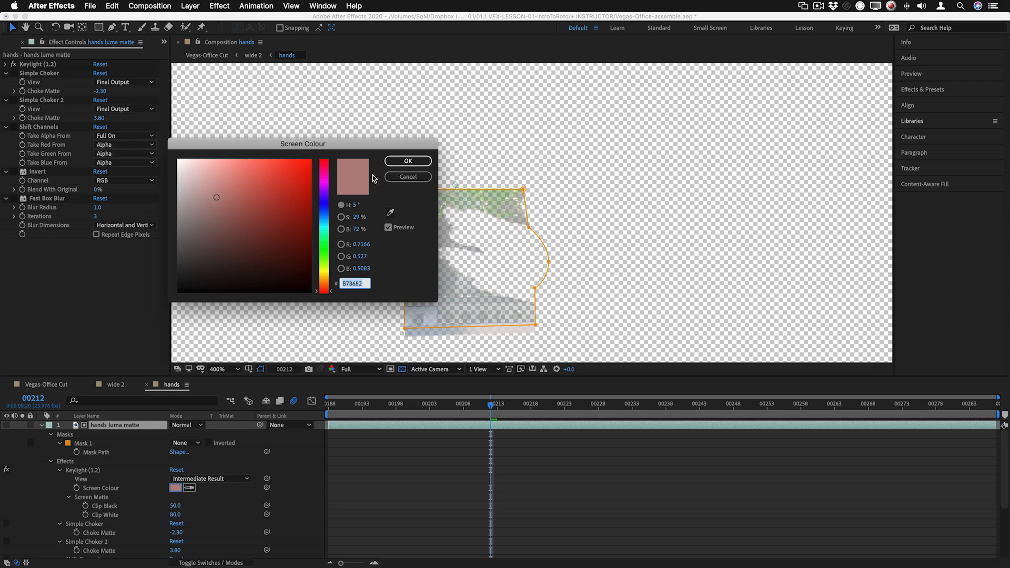
pyautogui.click(407, 162)
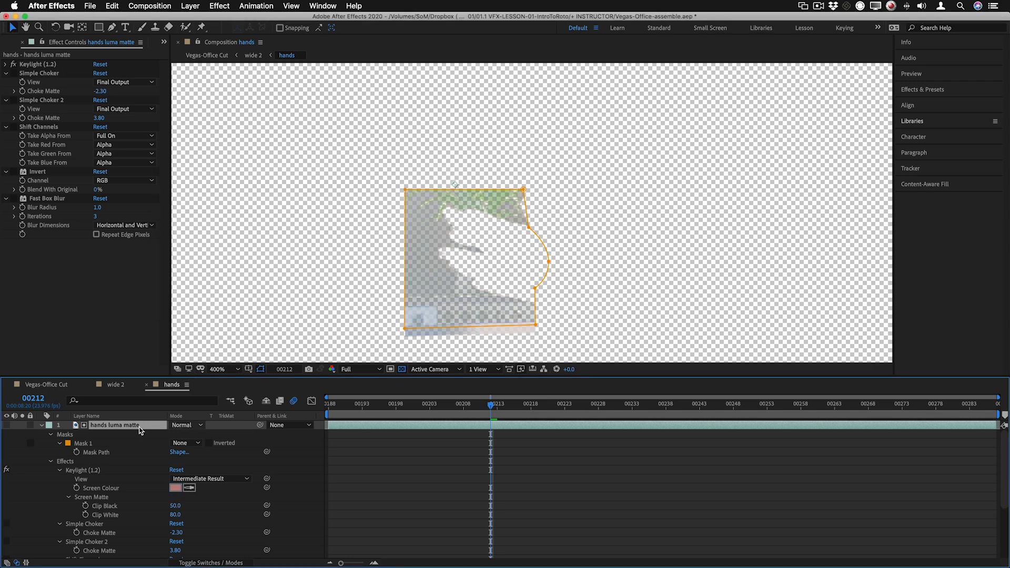
pyautogui.click(19, 426)
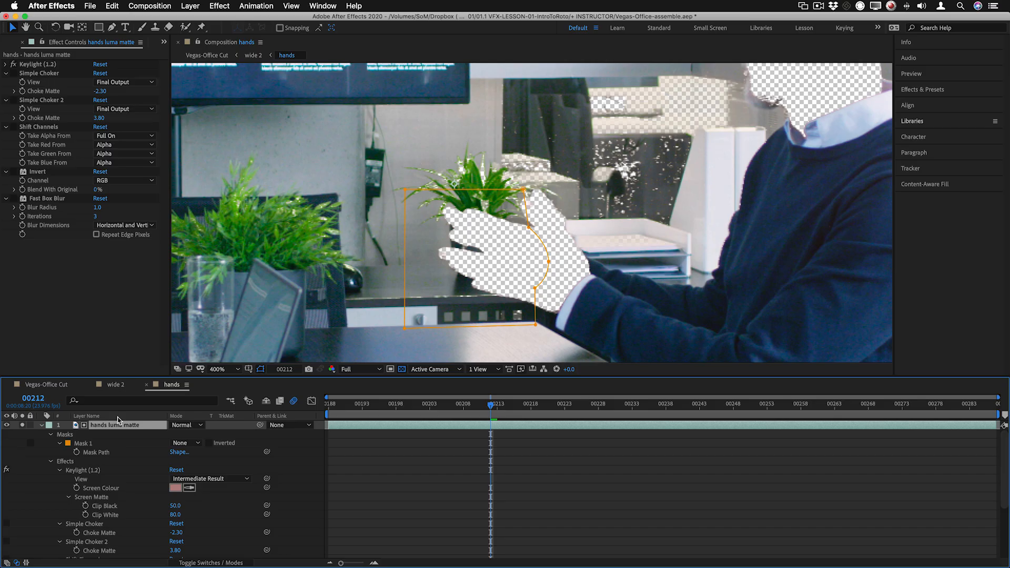
# Glance at the Vegas-Office Cut, return to hands, and compare the matte with Simple Choker off and on in alpha view, leaving it enabled
pyautogui.click(79, 387)
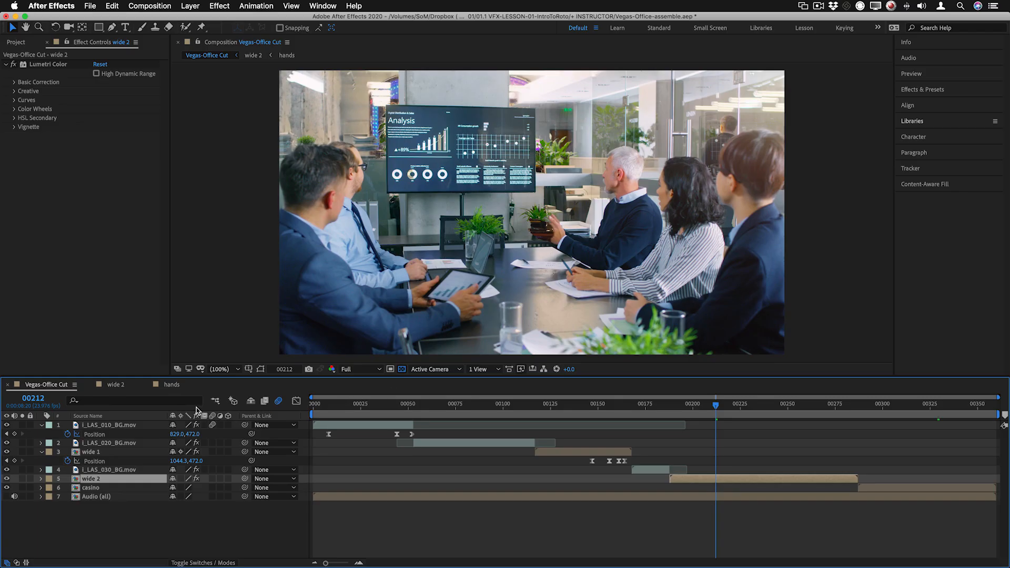
pyautogui.click(172, 386)
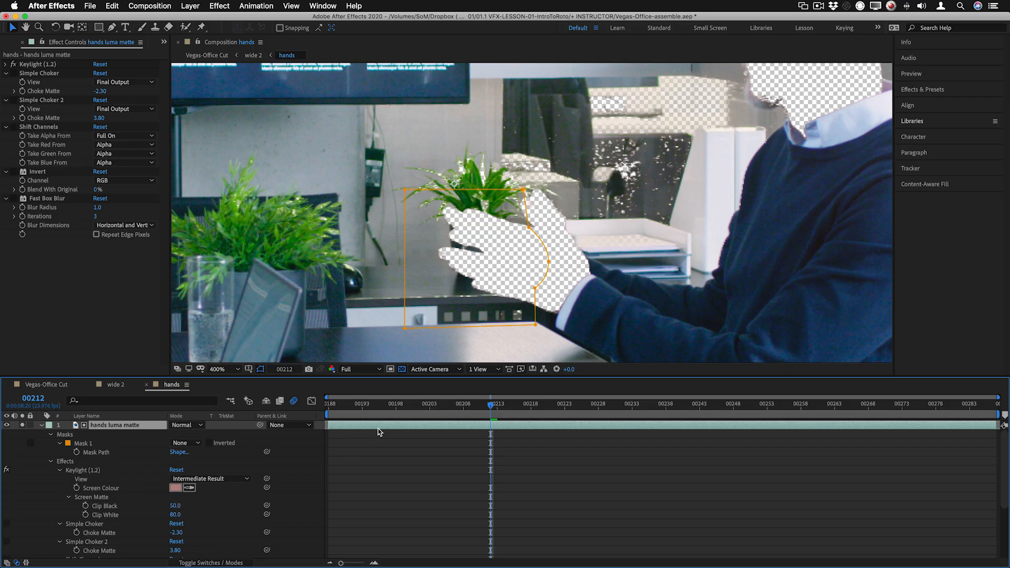
pyautogui.click(13, 74)
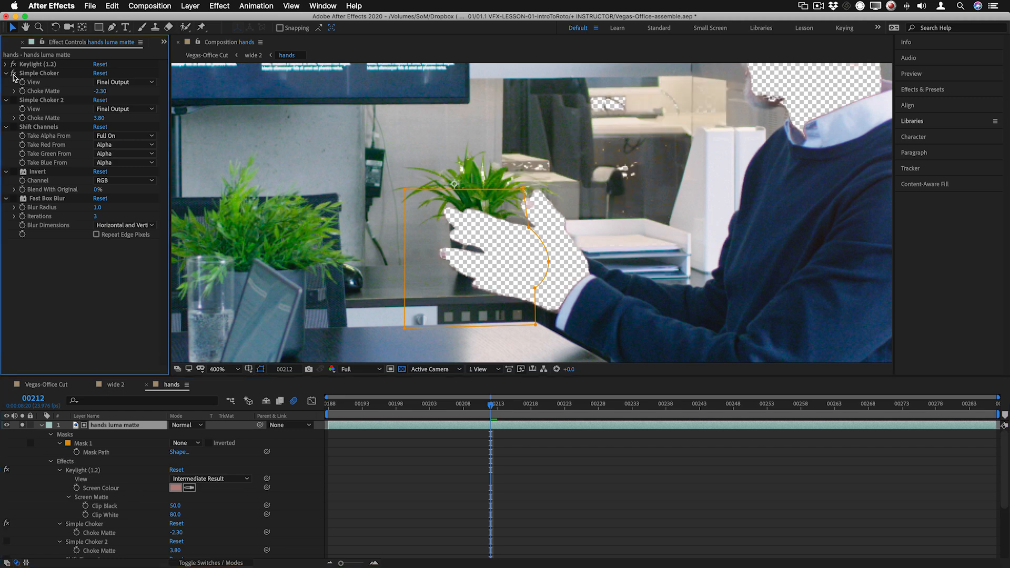
pyautogui.click(13, 74)
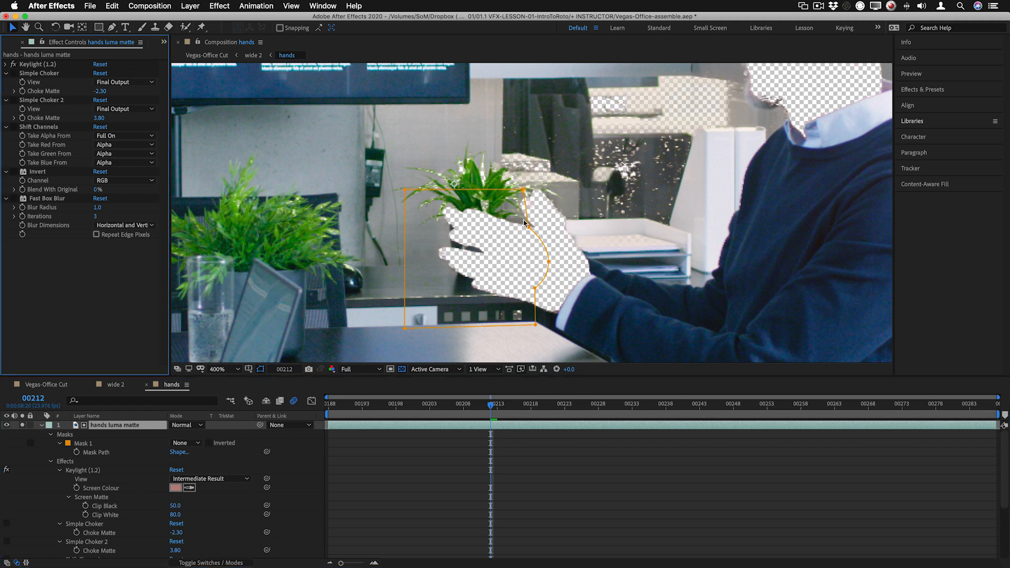
pyautogui.click(13, 74)
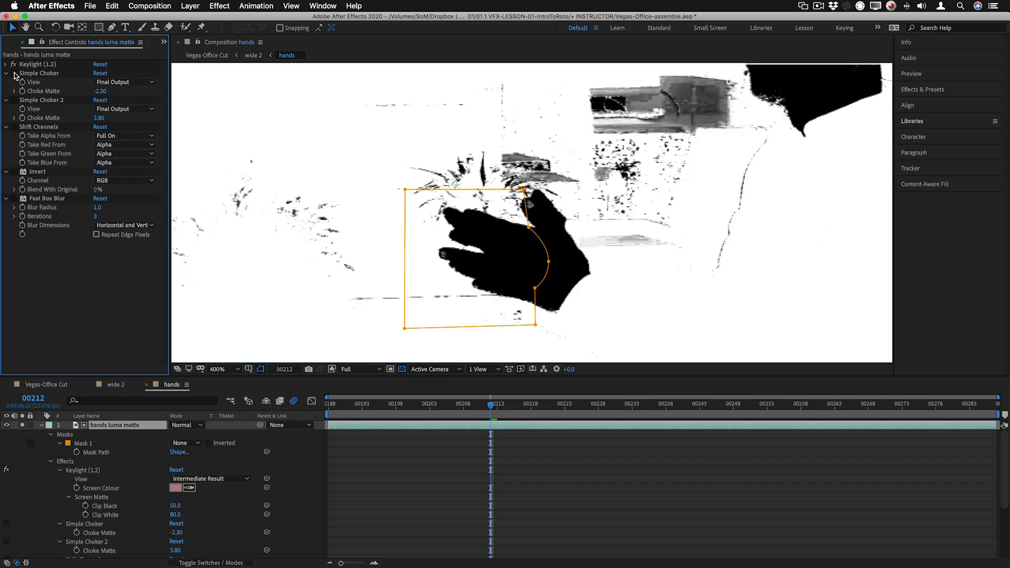
pyautogui.click(13, 74)
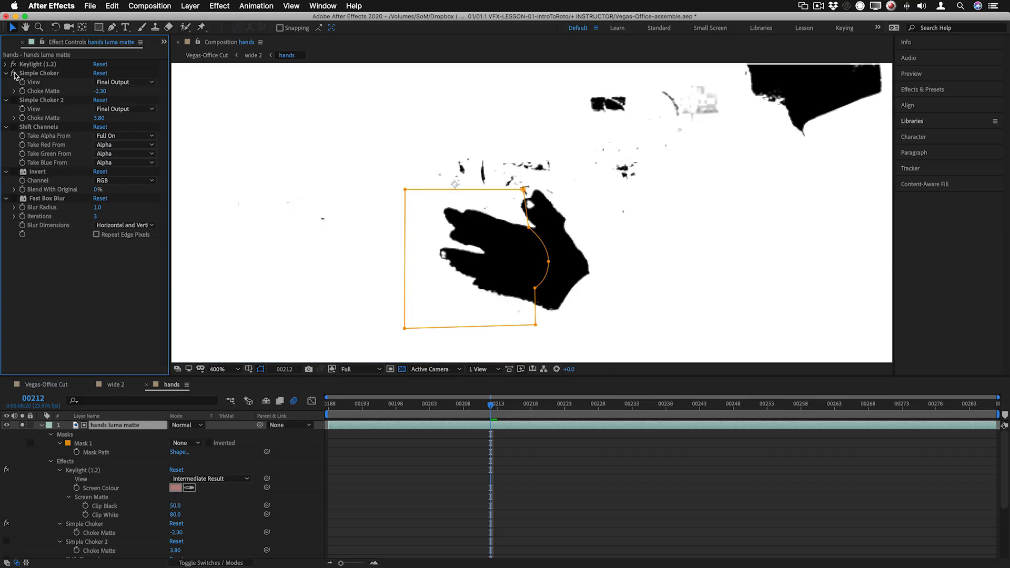
pyautogui.click(13, 74)
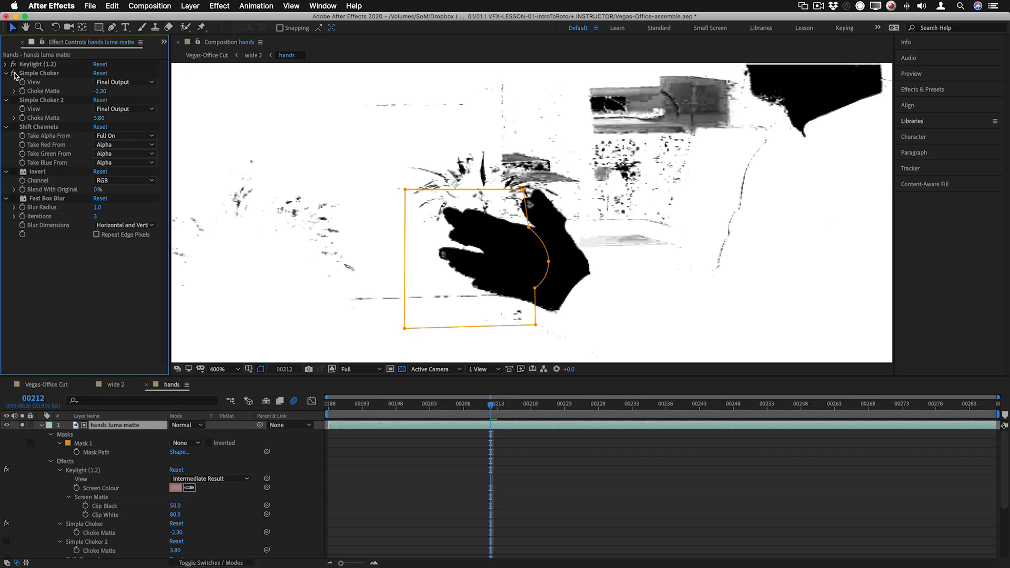
pyautogui.click(13, 73)
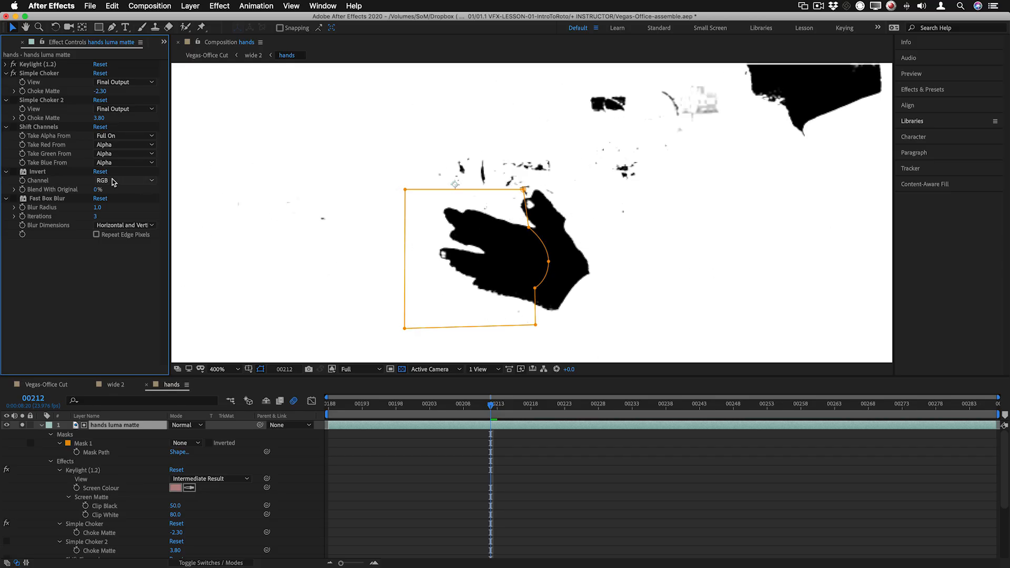
# Re-enable Simple Choker 2, Shift Channels, Invert and Fast Box Blur on the matte layer, returning the viewer to RGB
pyautogui.click(14, 100)
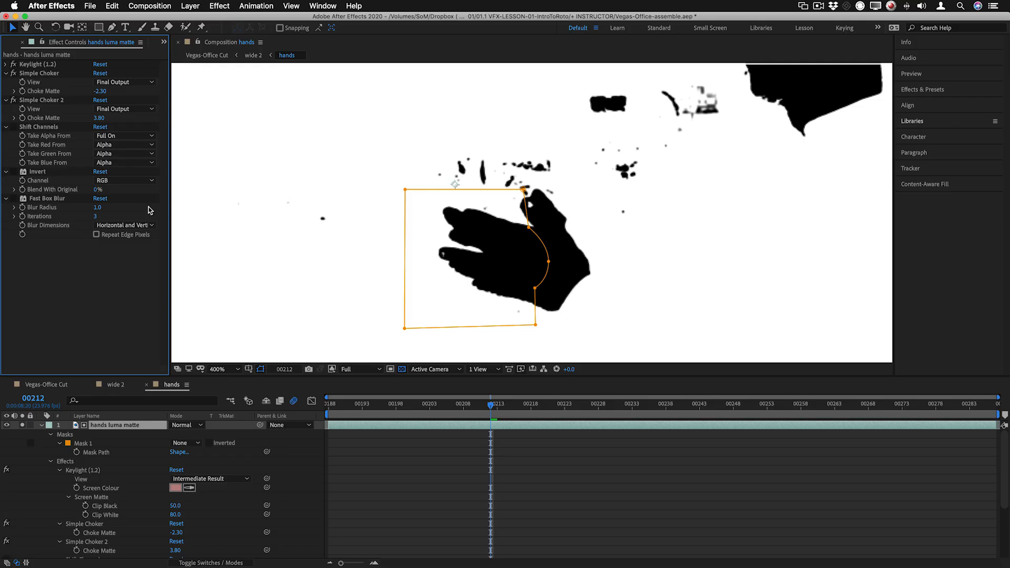
pyautogui.click(13, 126)
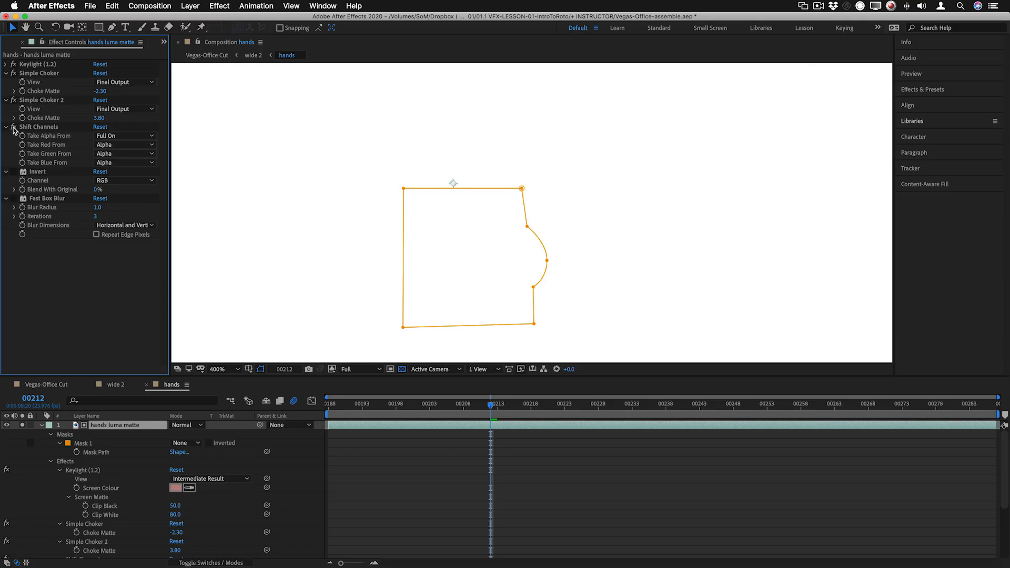
pyautogui.click(13, 127)
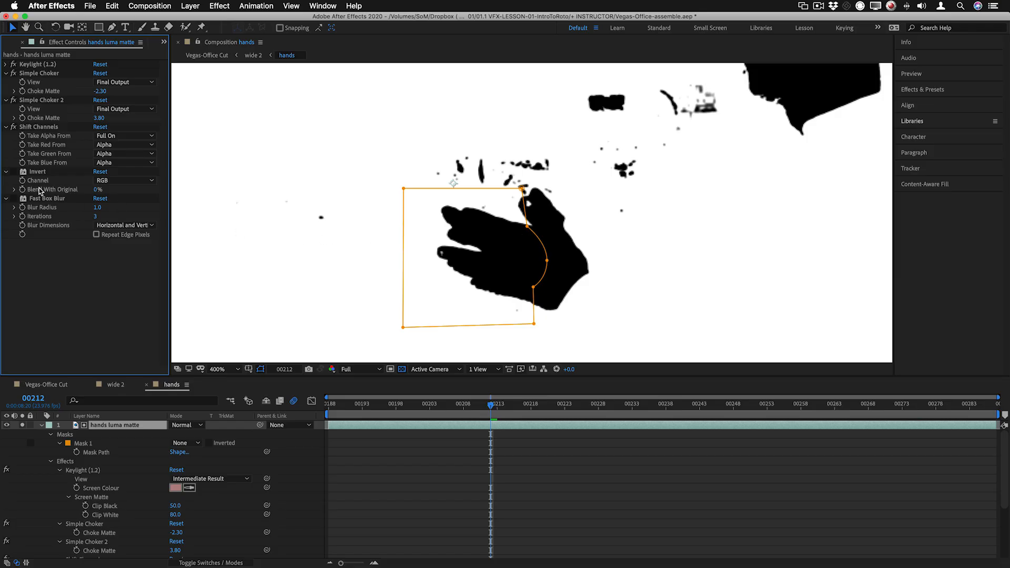
pyautogui.click(13, 172)
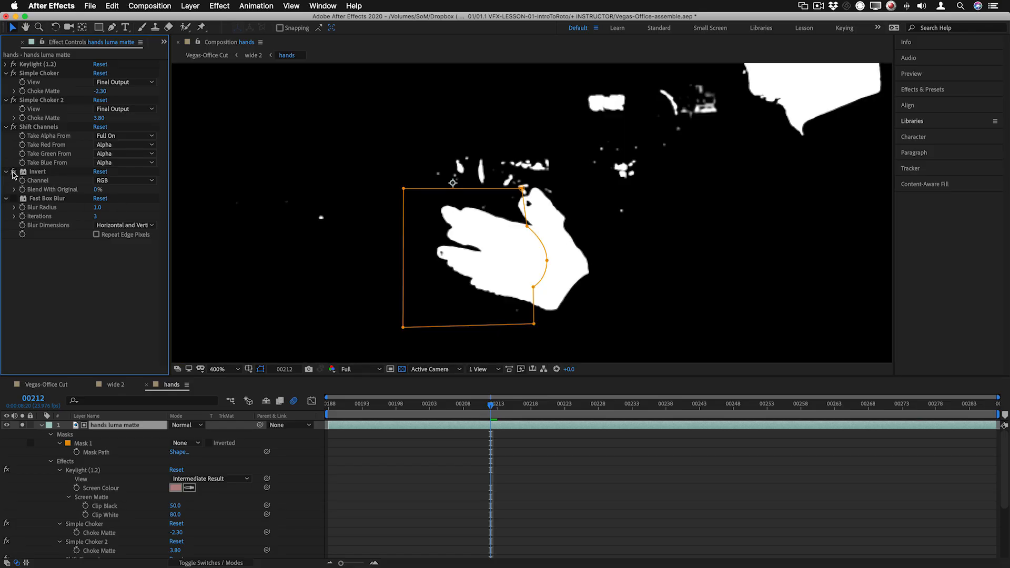
pyautogui.click(13, 199)
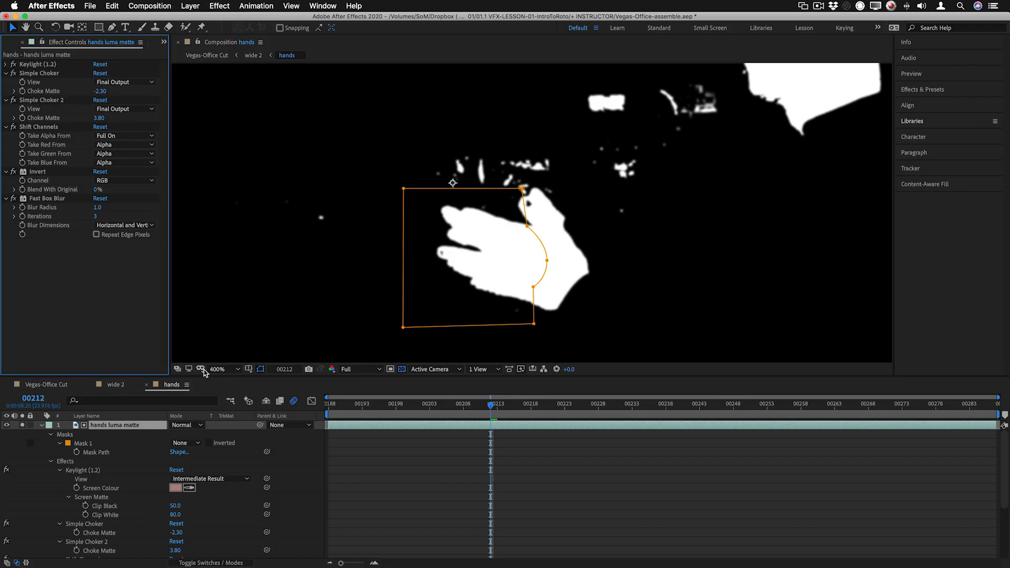
# Collapse the hands luma matte layer's properties and turn off its solo state
pyautogui.press('u')
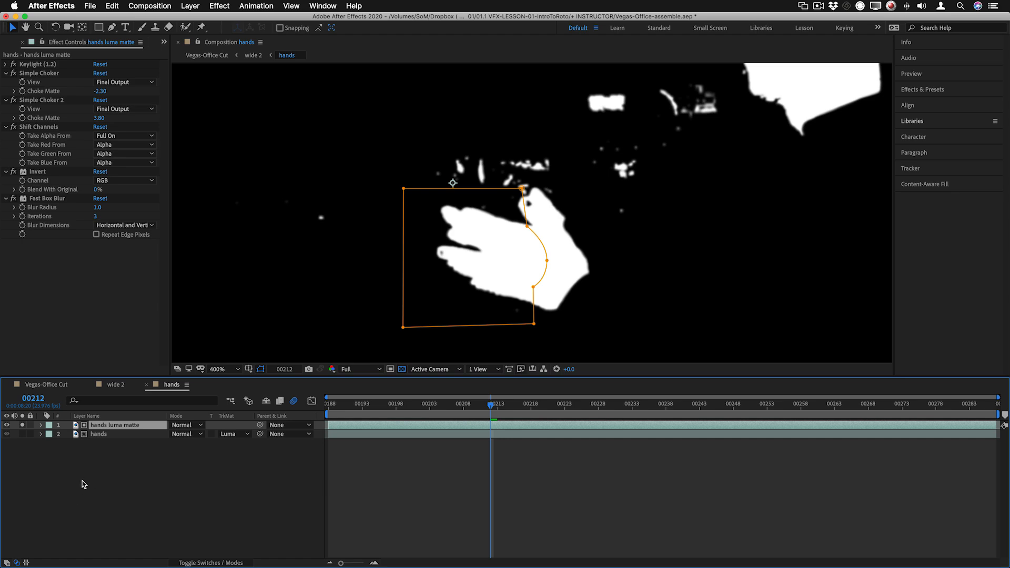
pyautogui.click(22, 426)
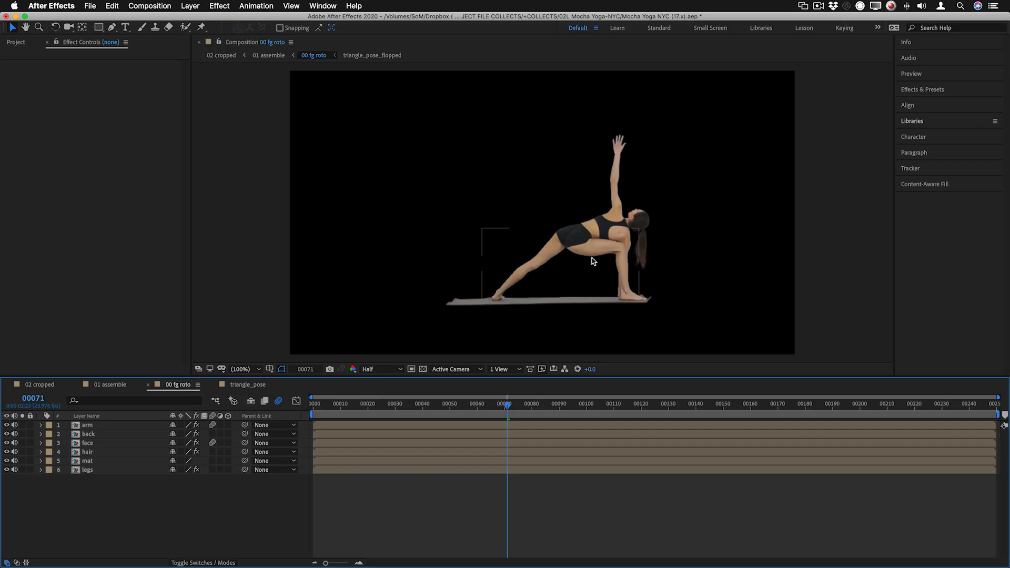
# Open the triangle_pose composition and examine the extracted edges around the woman's hand, arm and head up close
pyautogui.click(254, 386)
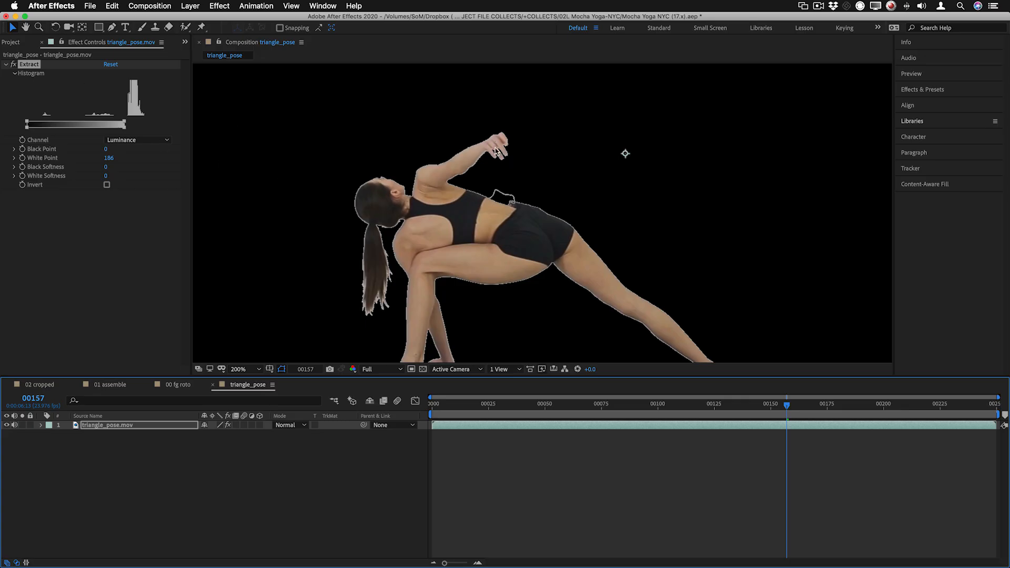
pyautogui.press('z')
pyautogui.click(486, 154)
pyautogui.click(553, 187)
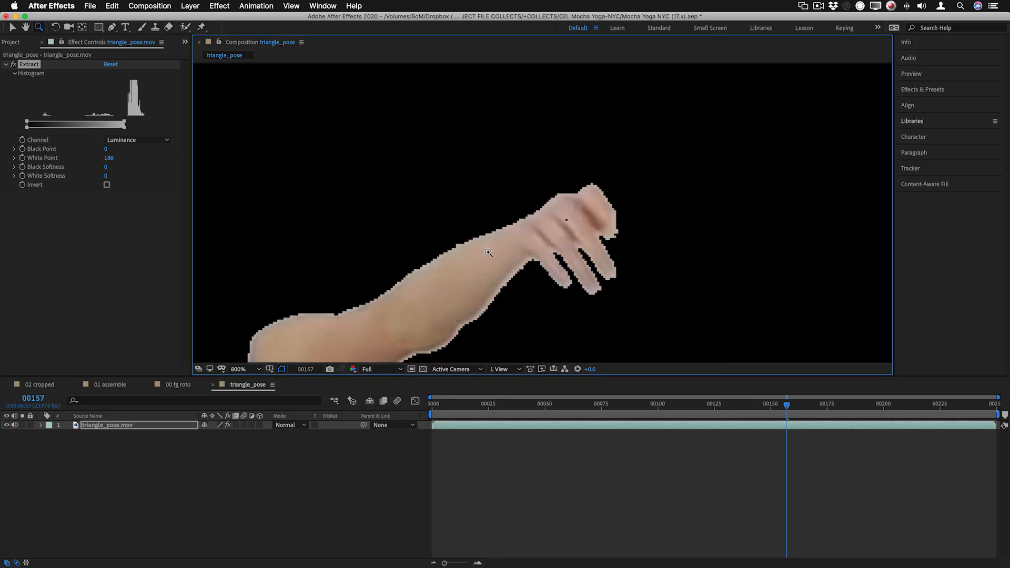
pyautogui.keyDown('alt'); pyautogui.click(455, 271); pyautogui.keyUp('alt')
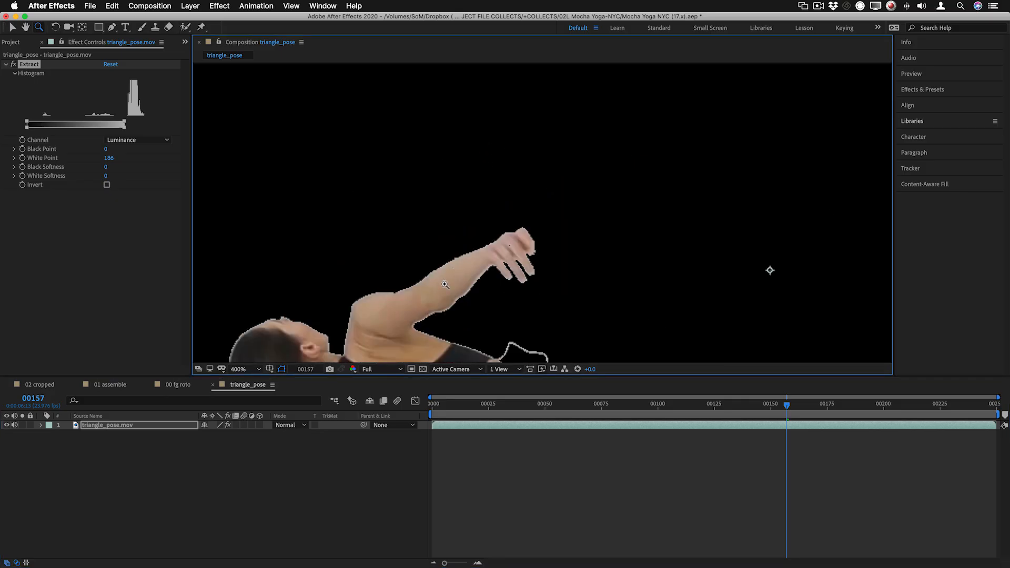
pyautogui.press('h')
pyautogui.moveTo(450, 282); pyautogui.dragTo(593, 119)
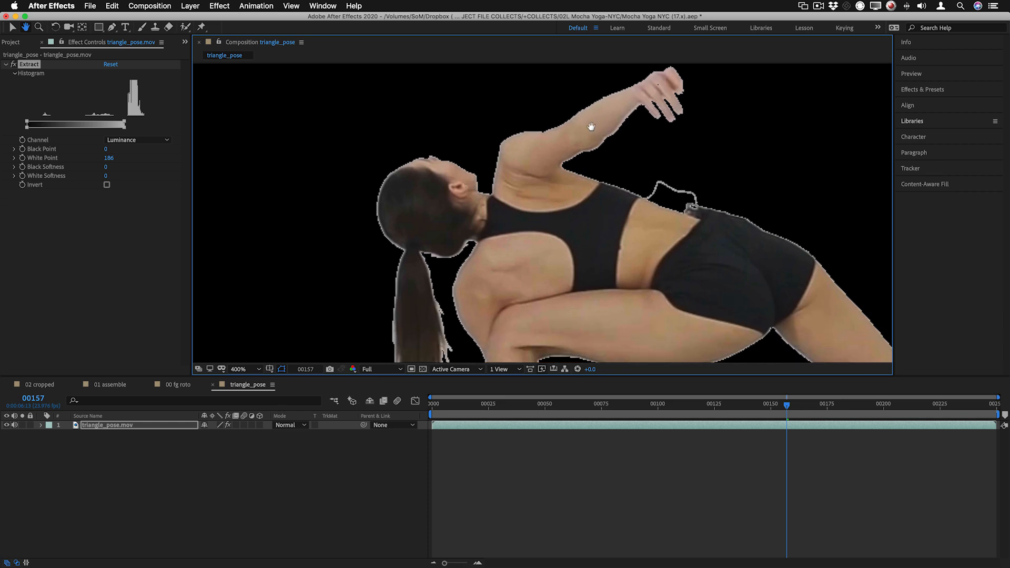
pyautogui.press('z')
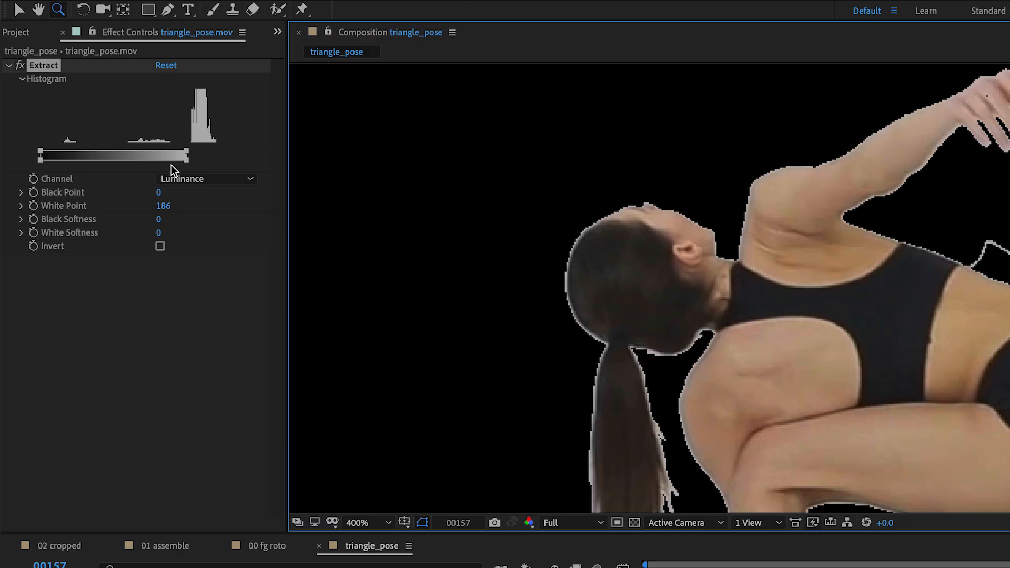
# Set the Extract effect's channel to Blue and inspect the matte edges around the woman's head, body and mat
pyautogui.click(198, 179)
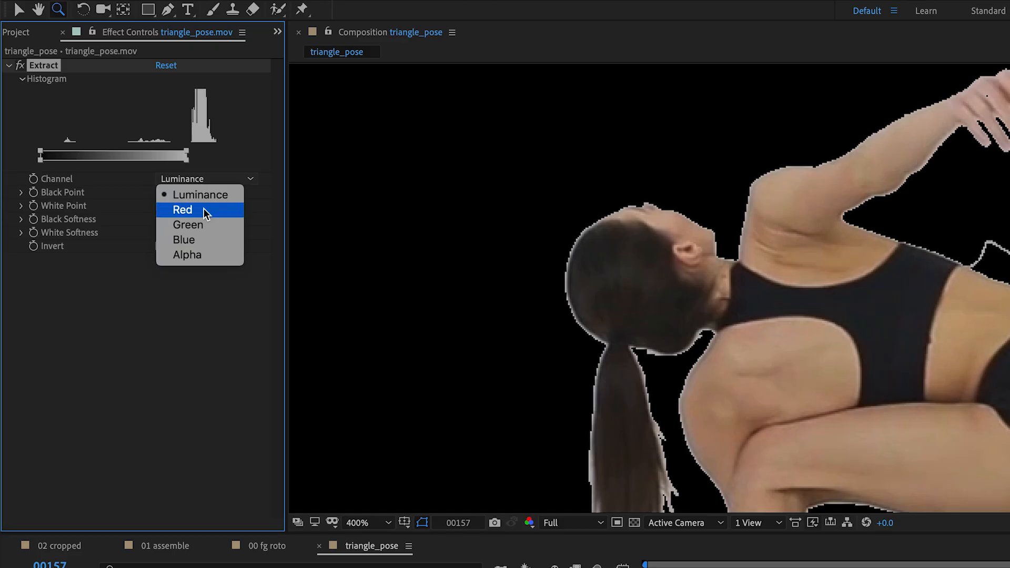
pyautogui.click(212, 241)
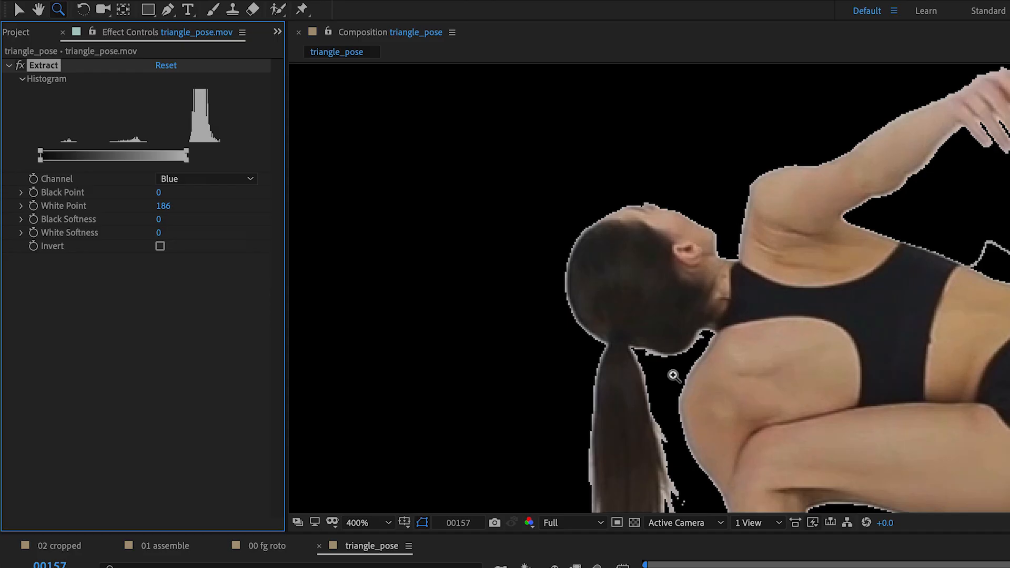
pyautogui.click(804, 336)
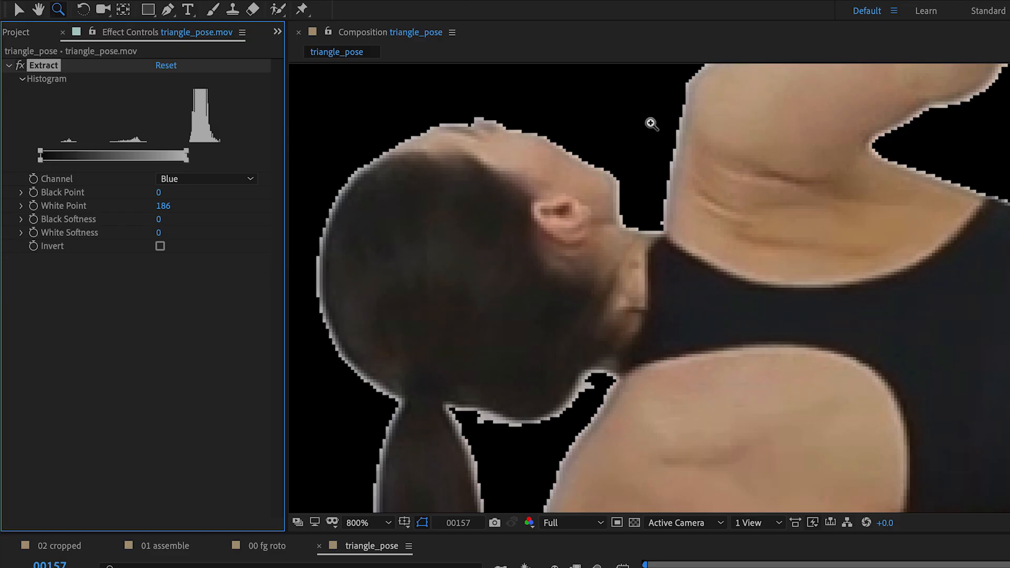
pyautogui.keyDown('alt'); pyautogui.click(688, 258); pyautogui.keyUp('alt')
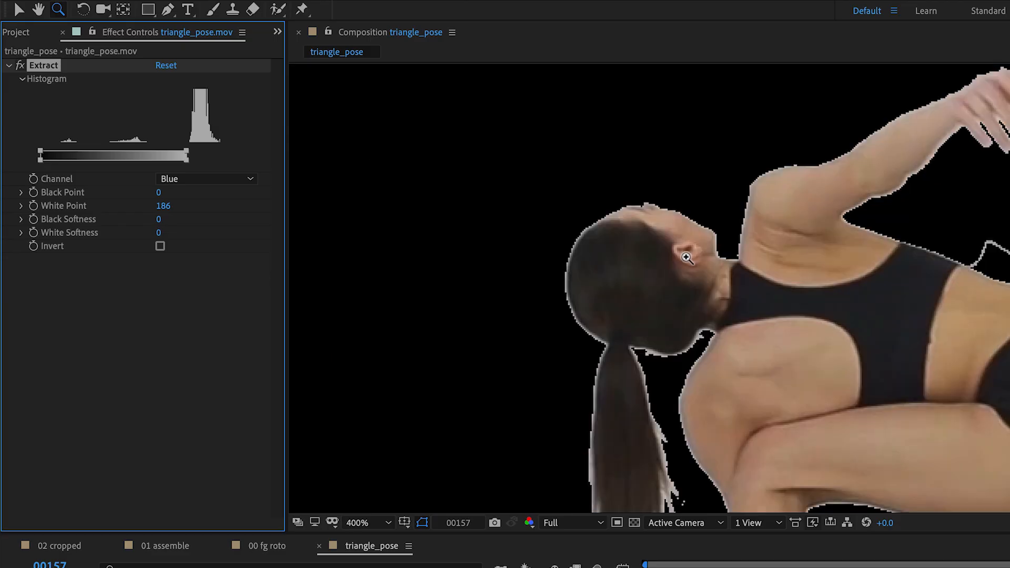
pyautogui.keyDown('alt'); pyautogui.click(810, 314); pyautogui.keyUp('alt')
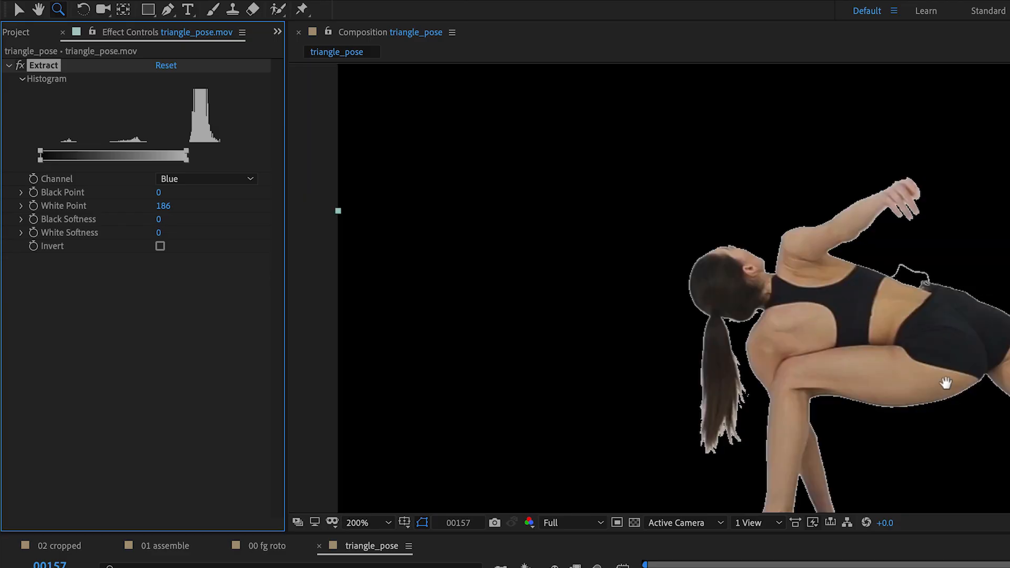
pyautogui.moveTo(945, 384); pyautogui.dragTo(845, 234)
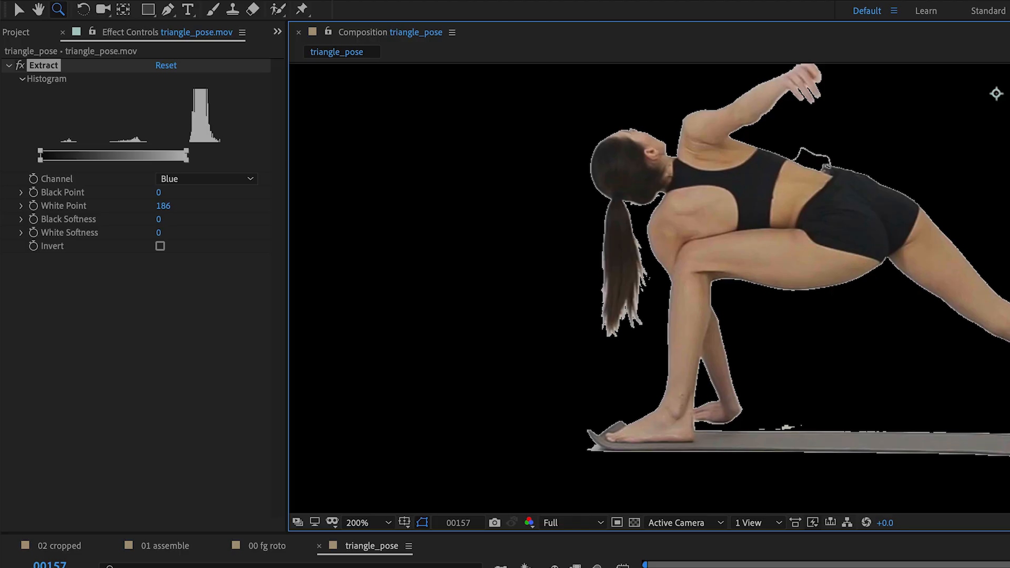
# Scrub back and forth through the triangle_pose footage and examine the Extract matte's edges around the woman and mat across different poses
pyautogui.moveTo(1009, 567); pyautogui.dragTo(1003, 567)
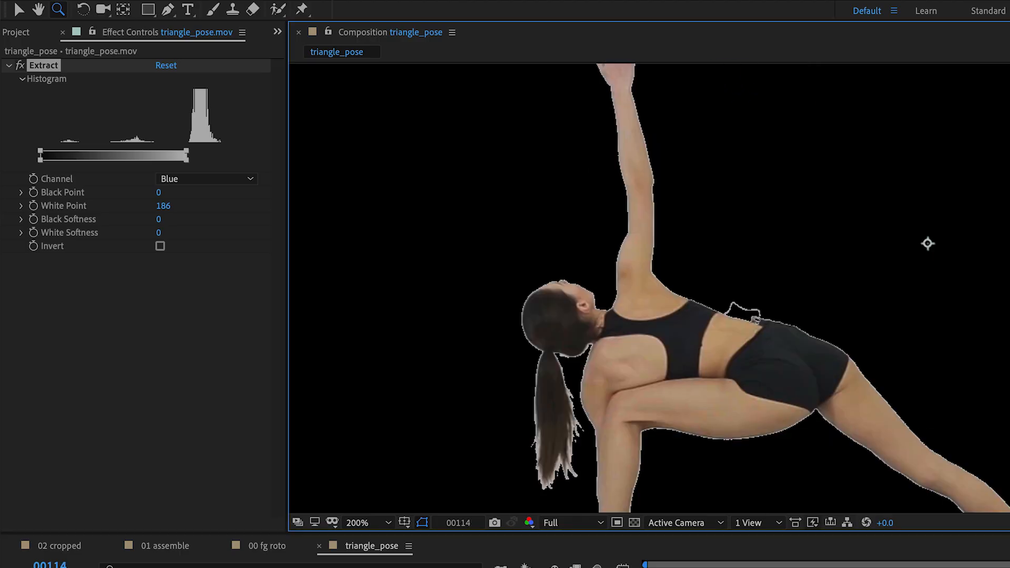
pyautogui.moveTo(1009, 567); pyautogui.dragTo(697, 541)
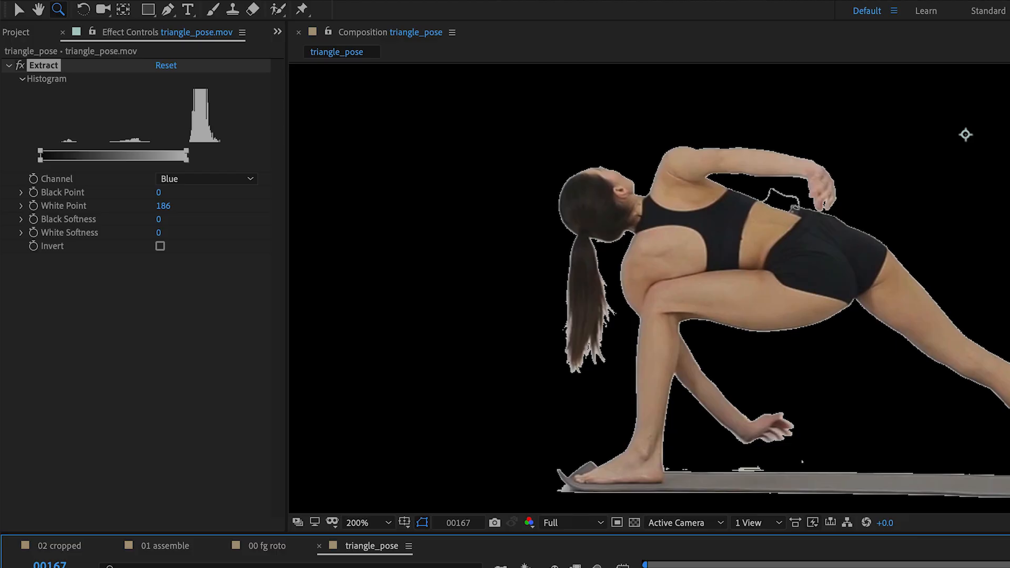
pyautogui.press('pageup')
pyautogui.press('pageup')
pyautogui.press('pageup')
pyautogui.press('pageup')
pyautogui.press('pageup')
pyautogui.press('pageup')
pyautogui.press('pageup')
pyautogui.press('pageup')
pyautogui.press('pageup')
pyautogui.press('pageup')
pyautogui.press('pageup')
pyautogui.press('pageup')
pyautogui.press('pageup')
pyautogui.press('pageup')
pyautogui.press('pageup')
pyautogui.press('pageup')
pyautogui.press('pageup')
pyautogui.press('pageup')
pyautogui.press('pageup')
pyautogui.press('pageup')
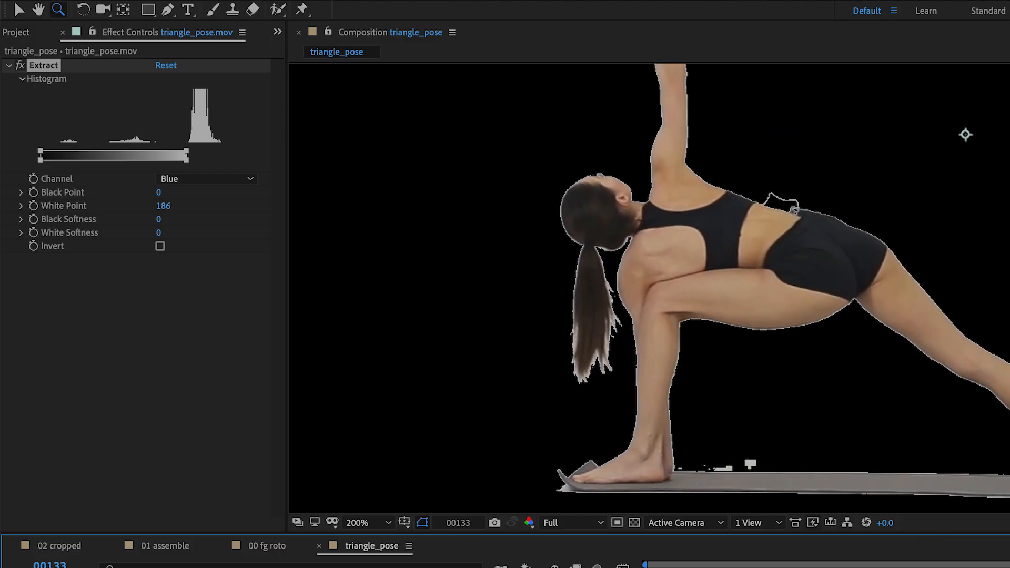
pyautogui.press('pageup')
pyautogui.press('pageup')
pyautogui.press('pageup')
pyautogui.press('pageup')
pyautogui.press('pageup')
pyautogui.press('pageup')
pyautogui.press('pageup')
pyautogui.press('pageup')
pyautogui.press('pageup')
pyautogui.press('pageup')
pyautogui.press('pageup')
pyautogui.press('pageup')
pyautogui.press('pageup')
pyautogui.press('pageup')
pyautogui.press('pageup')
pyautogui.press('pageup')
pyautogui.press('pageup')
pyautogui.press('pageup')
pyautogui.press('pageup')
pyautogui.press('pageup')
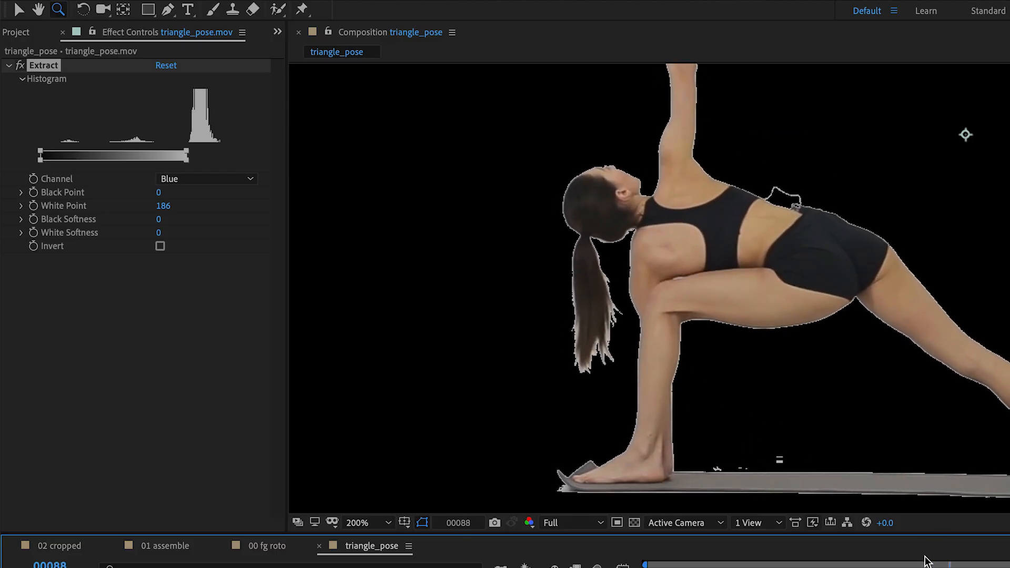
pyautogui.moveTo(924, 560); pyautogui.dragTo(752, 560)
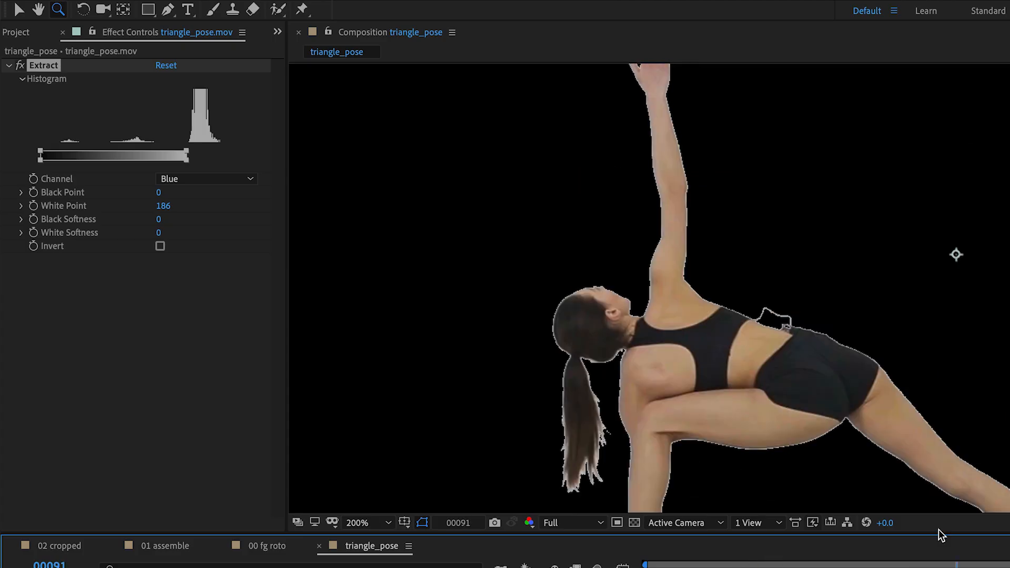
pyautogui.moveTo(938, 531)
pyautogui.mouseDown()
pyautogui.moveTo(958, 523)
pyautogui.moveTo(935, 529)
pyautogui.mouseUp()
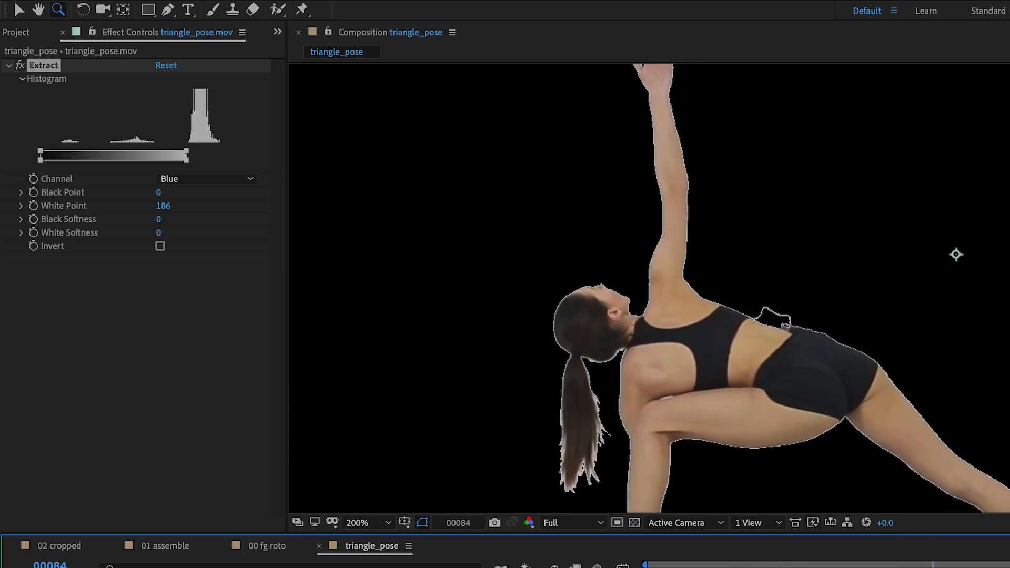
# Disable the Extract effect and compare the original yoga footage's individual colour channels, including green and blue
pyautogui.click(21, 66)
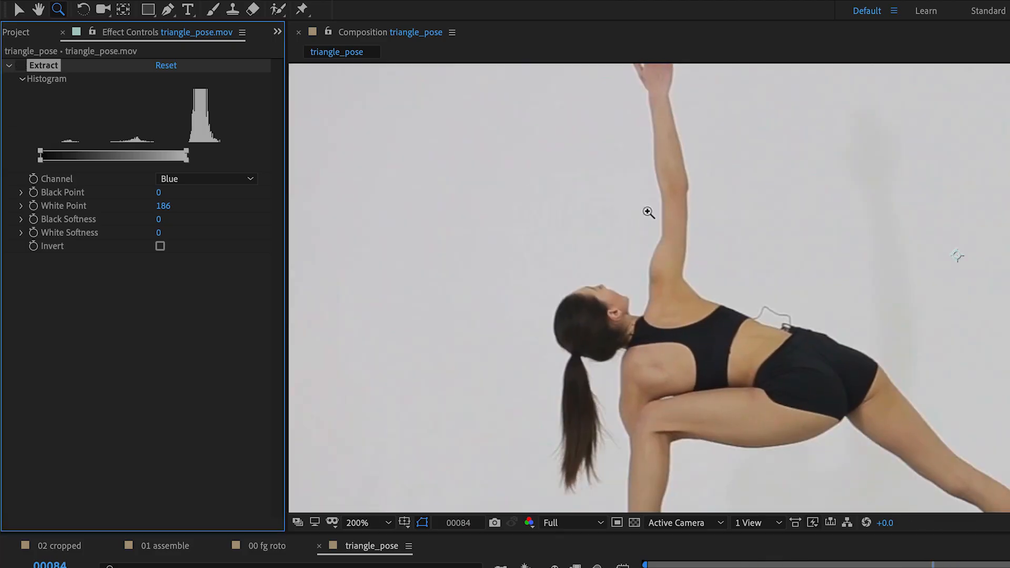
pyautogui.scroll(-1, 806, 291)
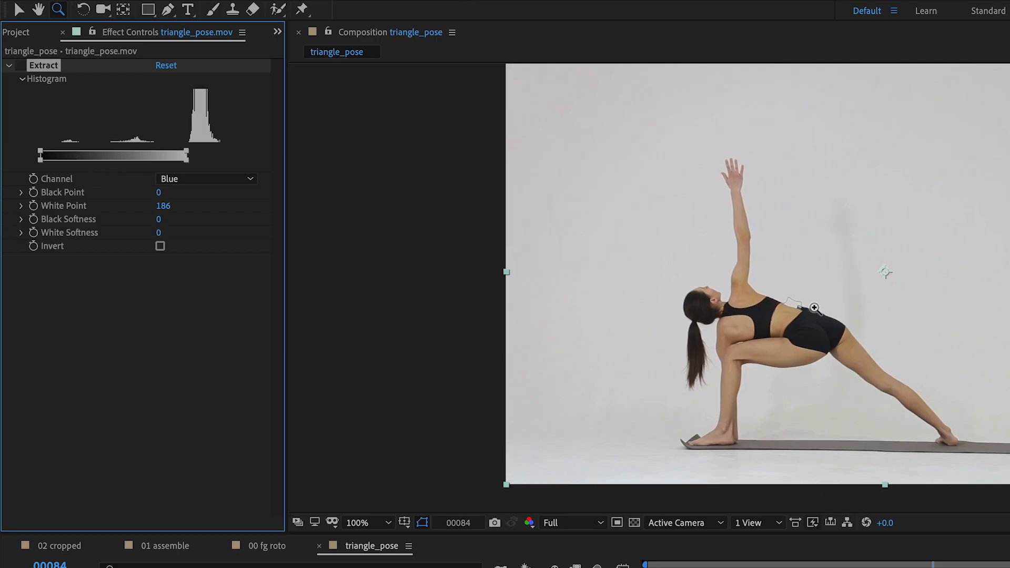
pyautogui.hotkey('alt', '1')
pyautogui.hotkey('alt', '2')
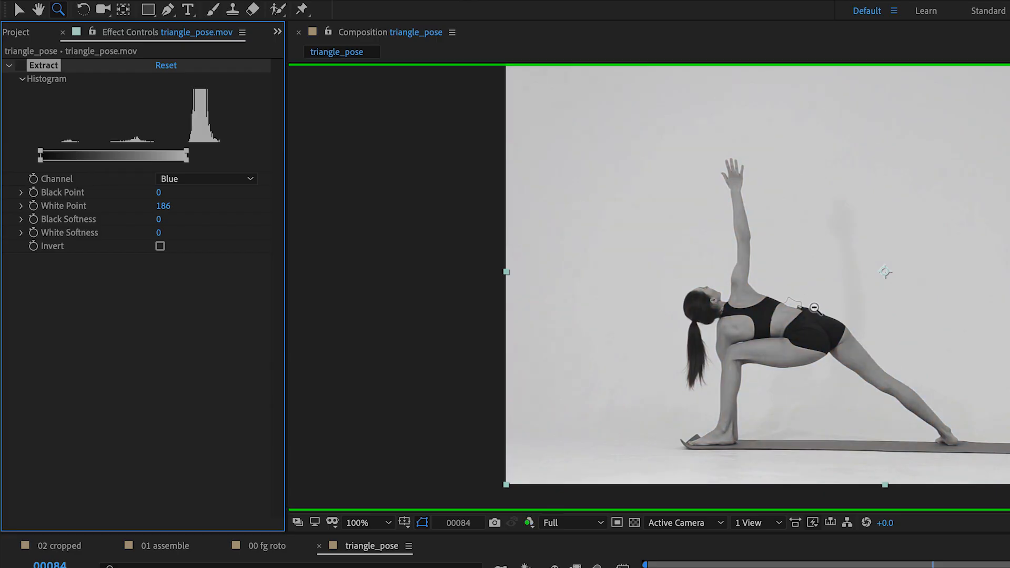
pyautogui.hotkey('alt', '3')
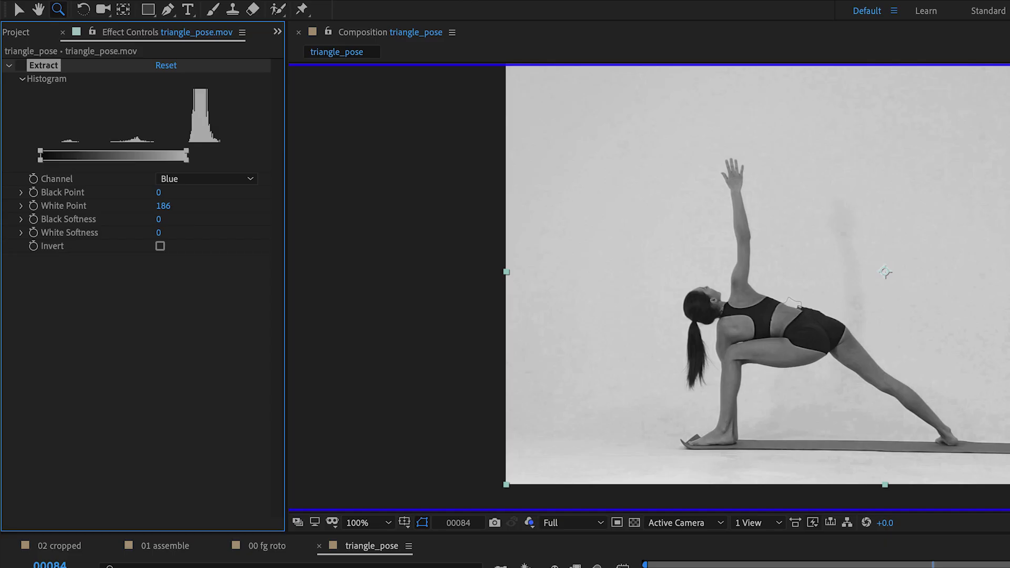
pyautogui.hotkey('alt', '3')
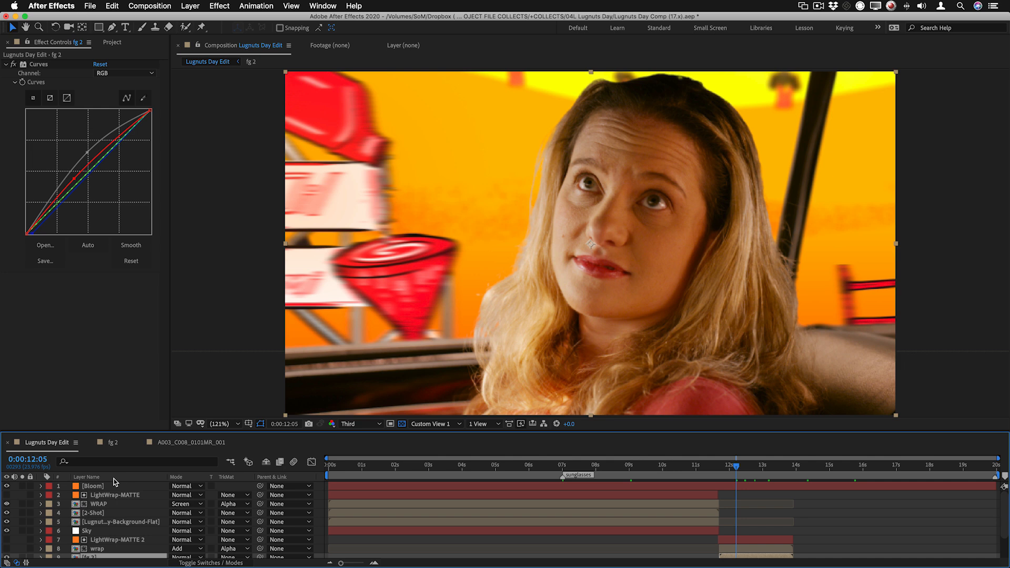
# Open the fg 2 composition and examine the alpha matte of the keyed close-up of the woman
pyautogui.click(112, 443)
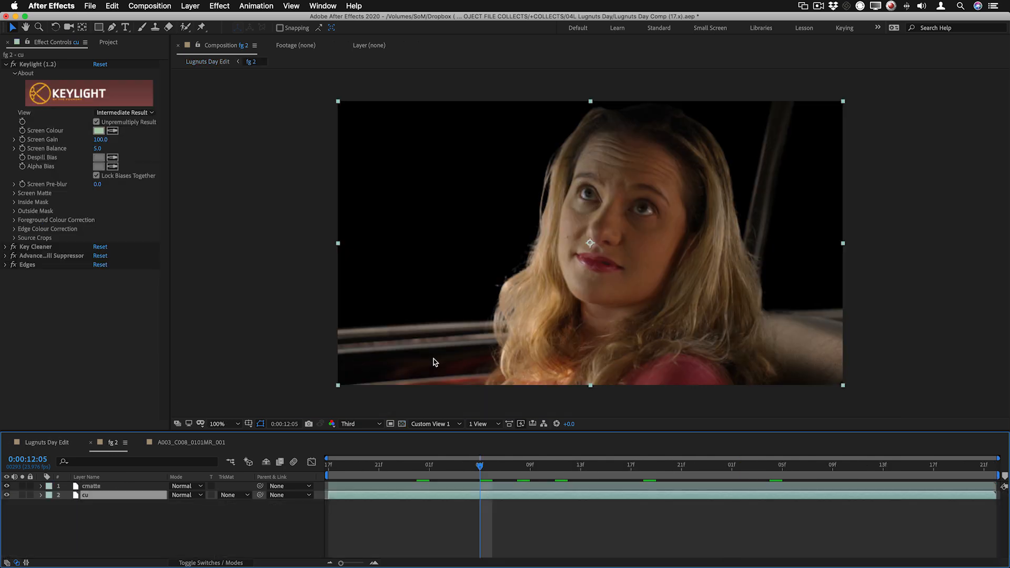
pyautogui.hotkey('alt', '4')
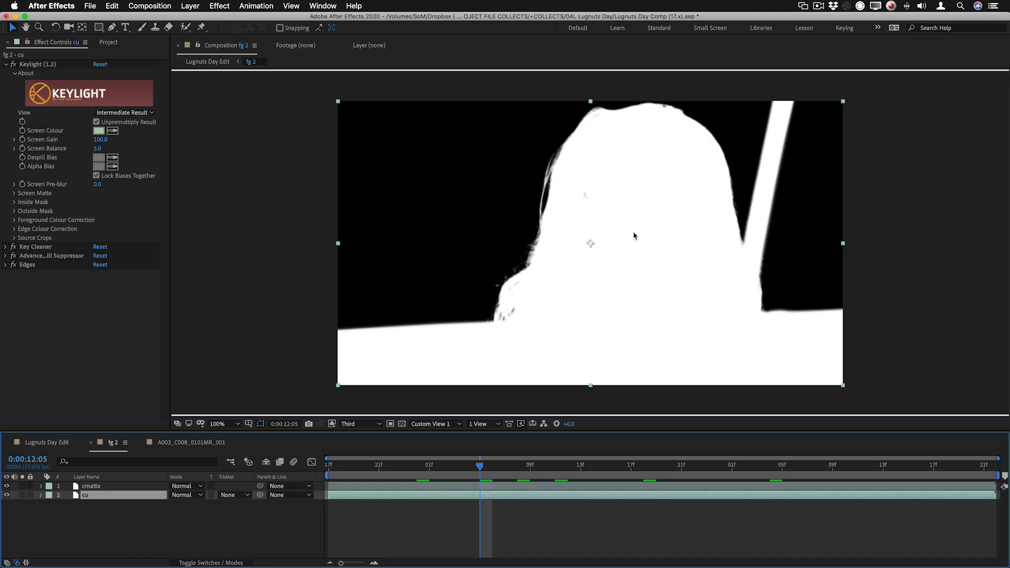
pyautogui.moveTo(633, 267); pyautogui.dragTo(609, 272)
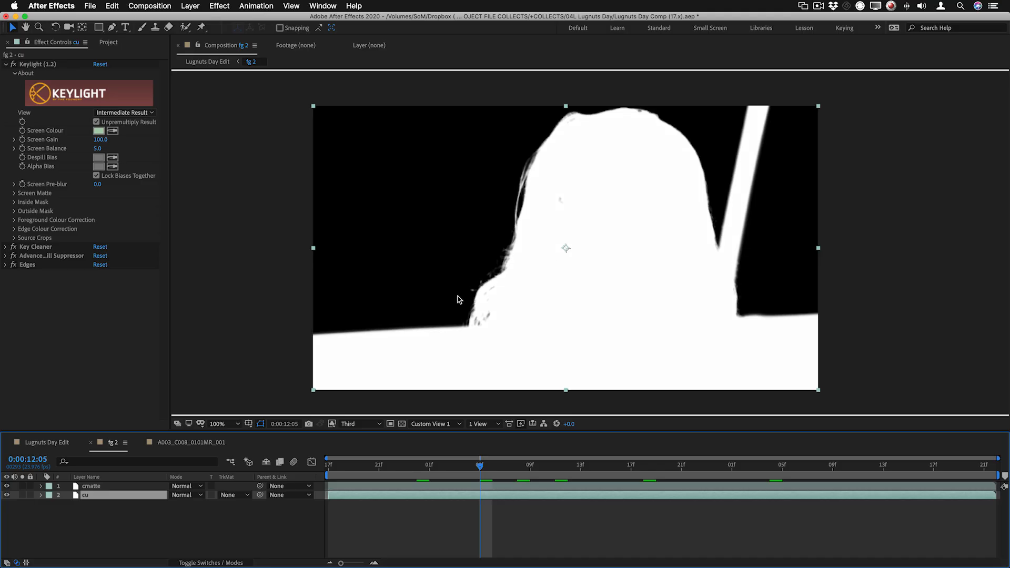
# Open the A003_C008_0101MR_001 composition and apply the Primatte Keyer 6 effect to its green-screen footage layer
pyautogui.click(181, 443)
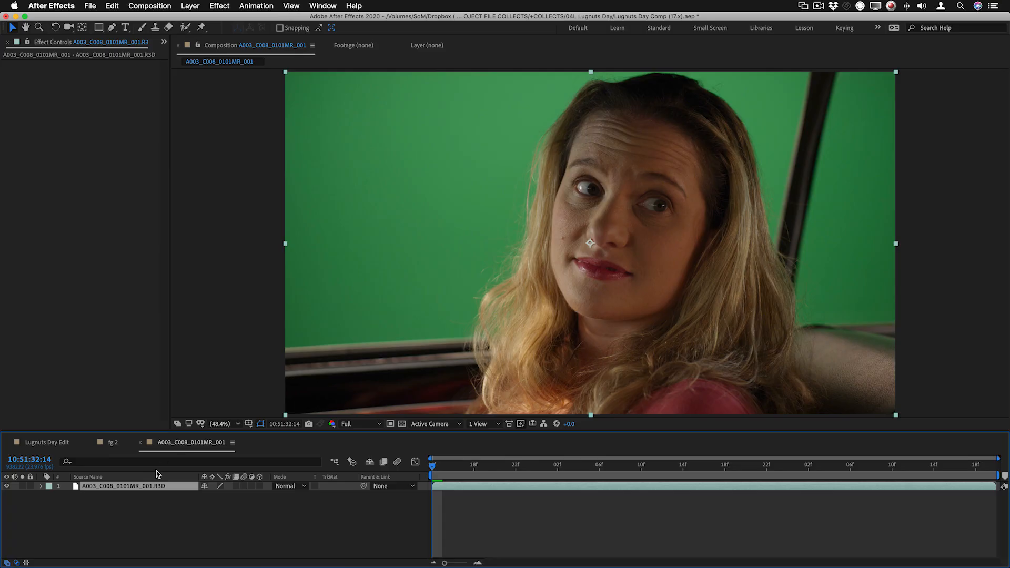
pyautogui.rightClick(439, 172)
pyautogui.moveTo(476, 315)
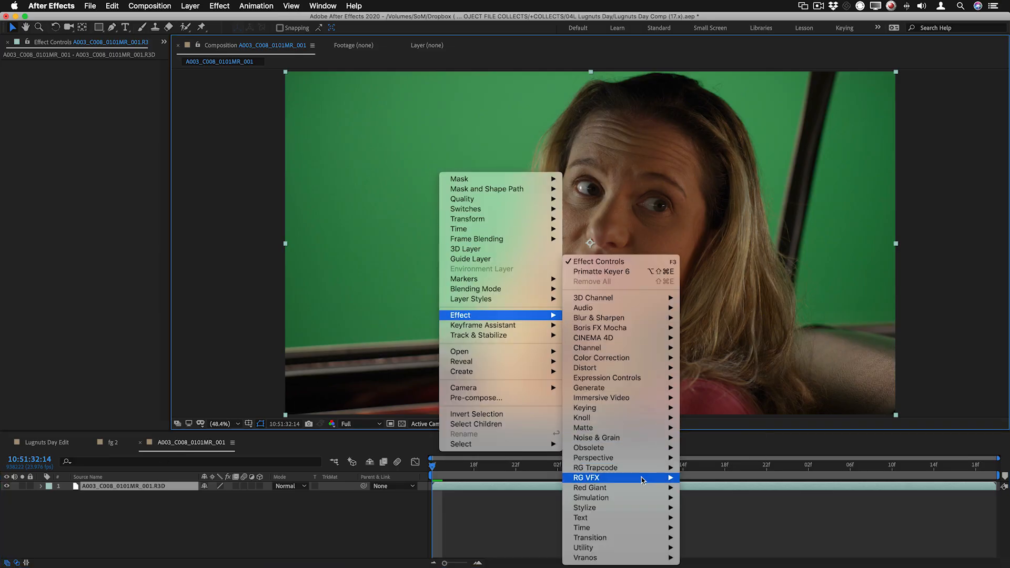
pyautogui.moveTo(643, 479)
pyautogui.click(749, 518)
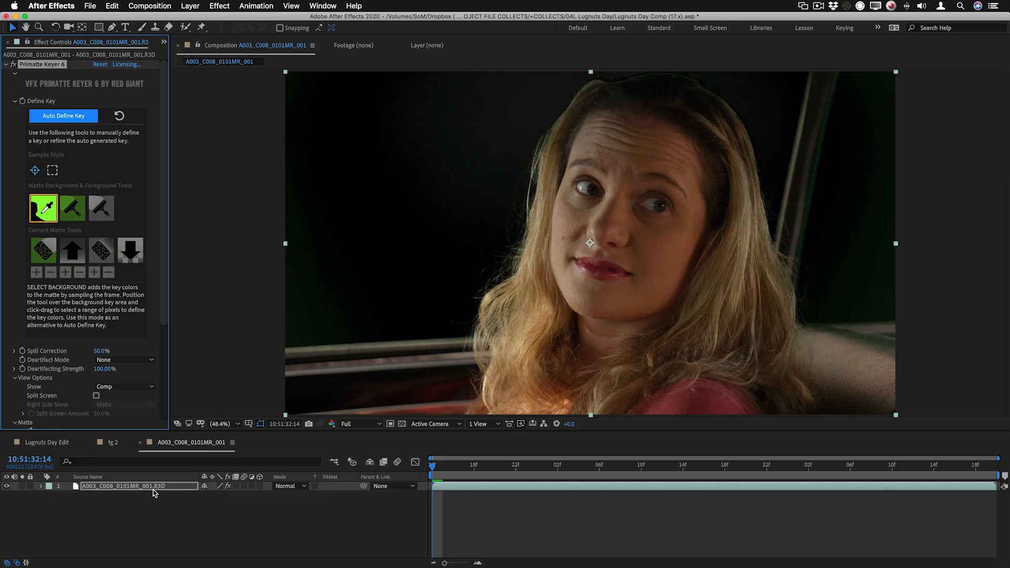
# Reveal Primatte Keyer's Define Key property in the timeline and check the footage's alpha matte
pyautogui.press('u')
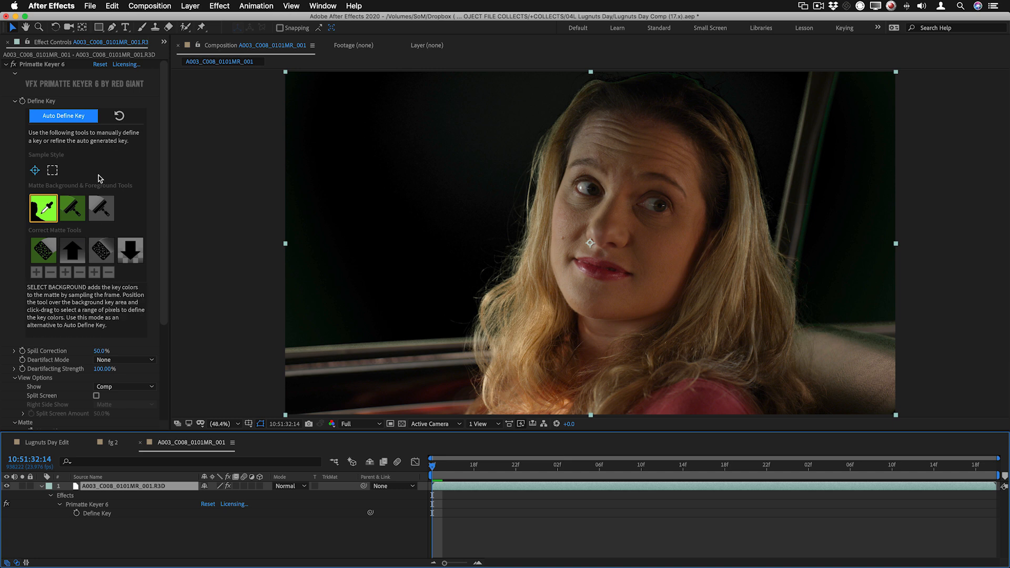
pyautogui.click(485, 192)
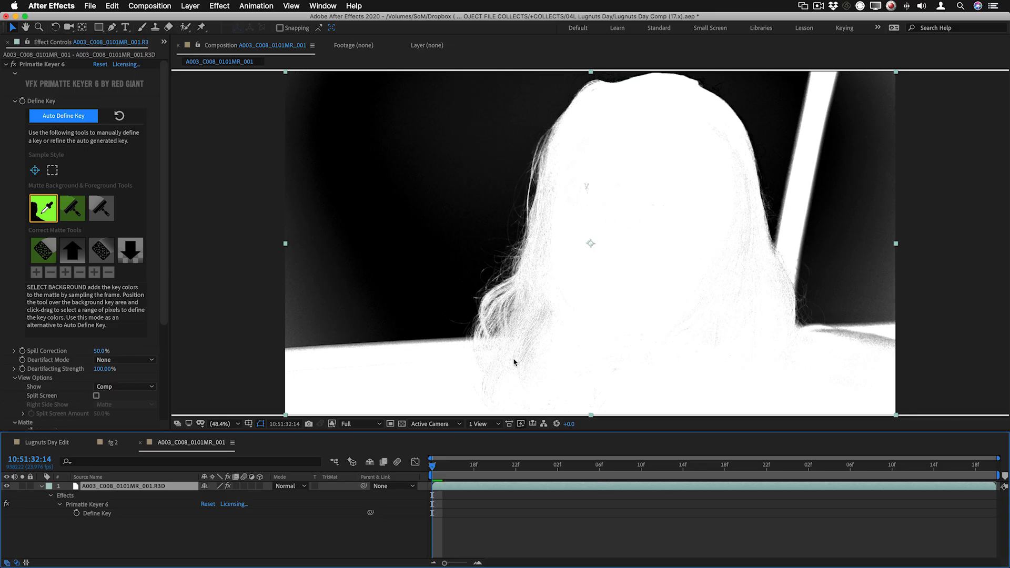
pyautogui.hotkey('alt', '4')
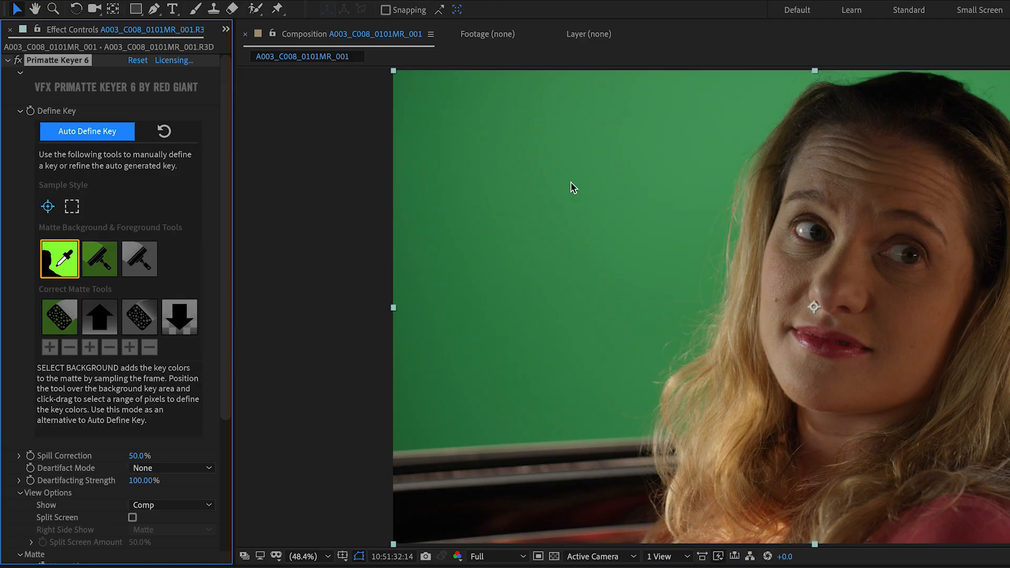
# Sample the green screen beside the woman's hair with Primatte's Select Background tool in the point sample style
pyautogui.click(72, 207)
pyautogui.click(49, 208)
pyautogui.moveTo(723, 106)
pyautogui.mouseDown()
pyautogui.moveTo(655, 141)
pyautogui.moveTo(596, 259)
pyautogui.moveTo(520, 322)
pyautogui.moveTo(464, 411)
pyautogui.moveTo(411, 446)
pyautogui.mouseUp()
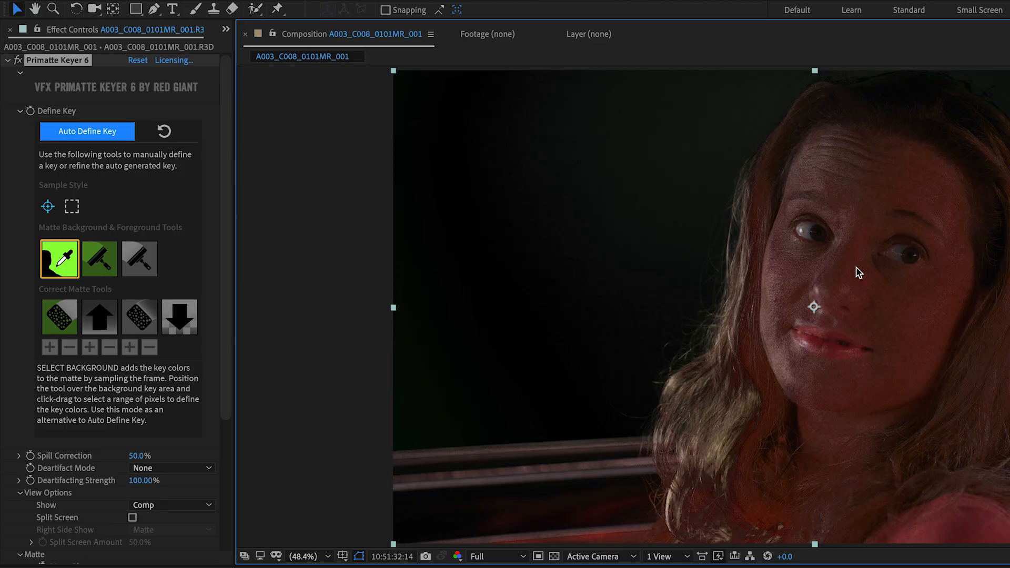
# Display the alpha channel and resample the background on both sides of the woman with Select Background
pyautogui.hotkey('alt', '4')
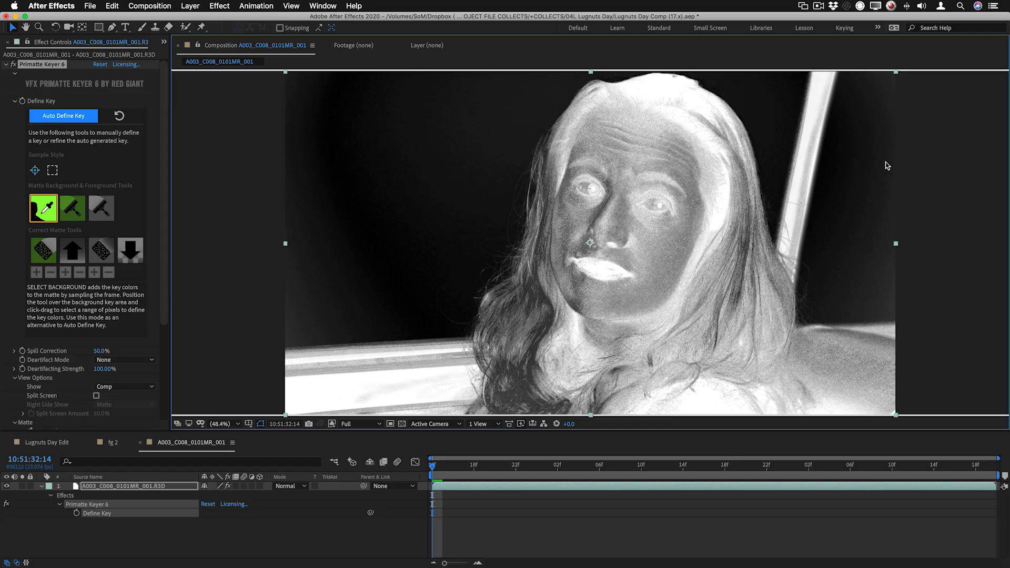
pyautogui.moveTo(885, 84)
pyautogui.mouseDown()
pyautogui.moveTo(887, 300)
pyautogui.moveTo(872, 314)
pyautogui.moveTo(818, 319)
pyautogui.mouseUp()
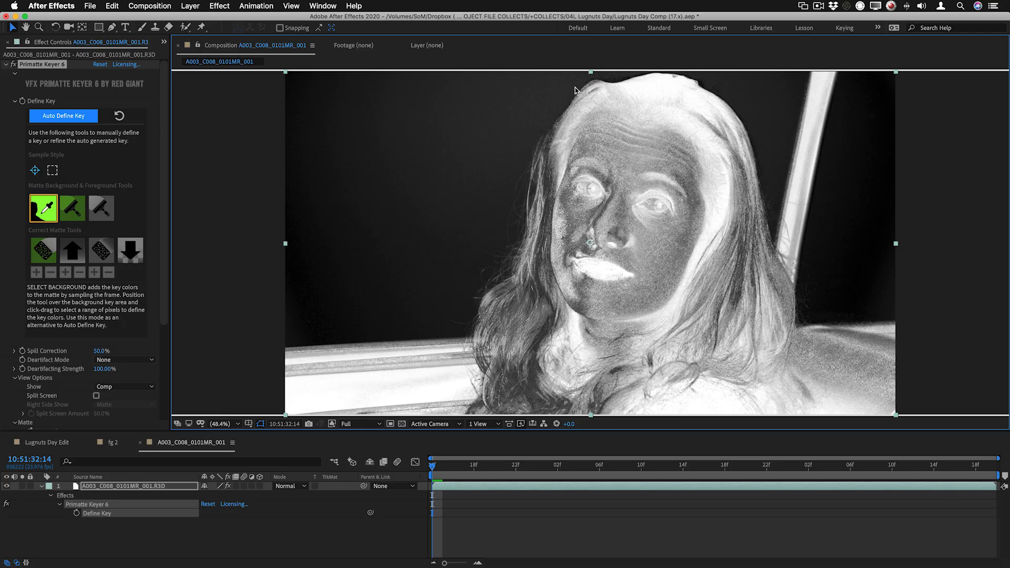
pyautogui.moveTo(579, 78)
pyautogui.mouseDown()
pyautogui.moveTo(501, 102)
pyautogui.moveTo(461, 159)
pyautogui.moveTo(440, 238)
pyautogui.moveTo(362, 281)
pyautogui.moveTo(333, 317)
pyautogui.moveTo(293, 342)
pyautogui.mouseUp()
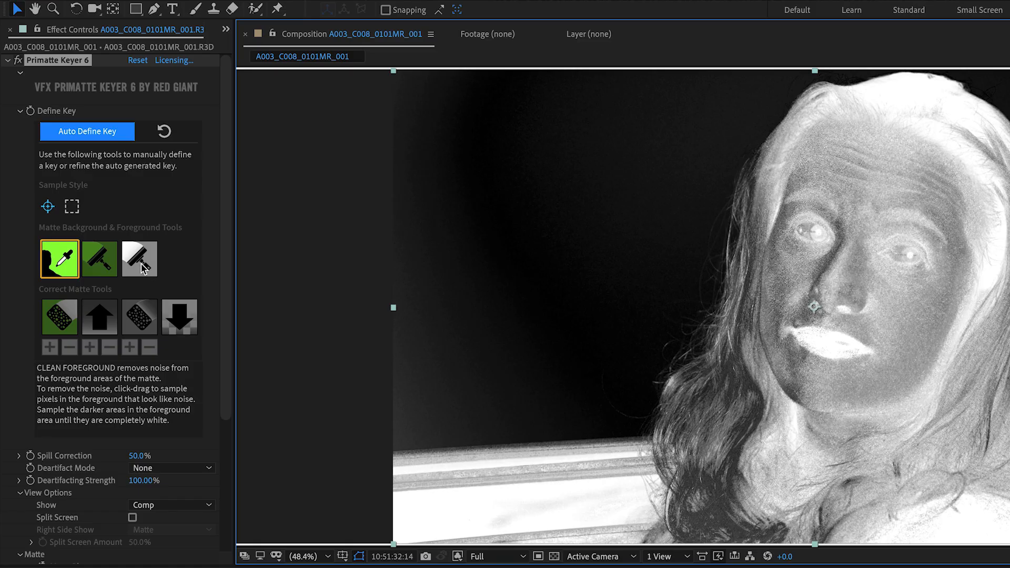
# Fill the grey areas of the woman's face, hair and the car seat in the matte with Clean Foreground
pyautogui.click(140, 263)
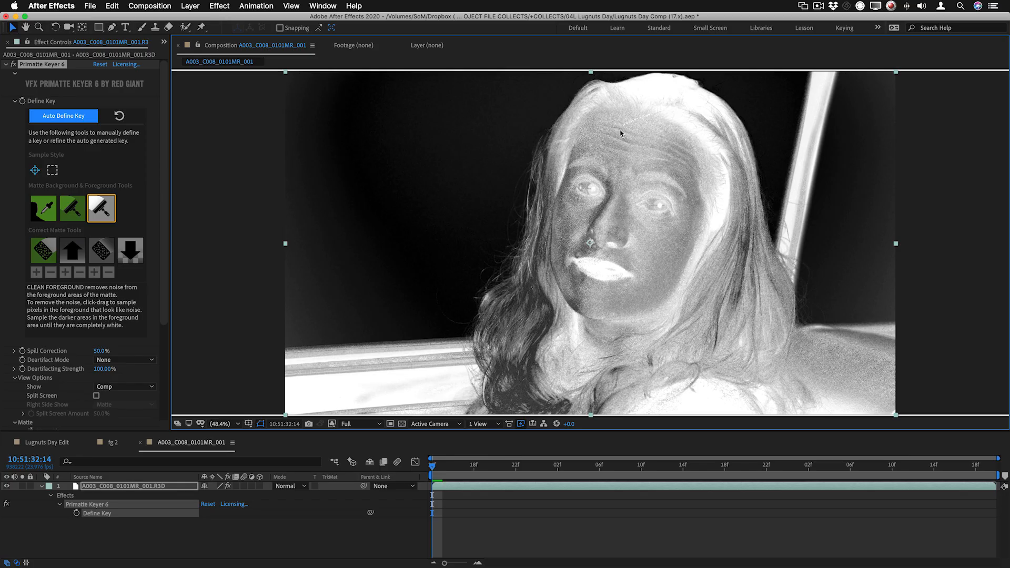
pyautogui.moveTo(621, 133)
pyautogui.mouseDown()
pyautogui.moveTo(656, 204)
pyautogui.moveTo(642, 278)
pyautogui.moveTo(588, 301)
pyautogui.moveTo(569, 205)
pyautogui.mouseUp()
pyautogui.moveTo(542, 251)
pyautogui.mouseDown()
pyautogui.moveTo(543, 294)
pyautogui.moveTo(528, 341)
pyautogui.mouseUp()
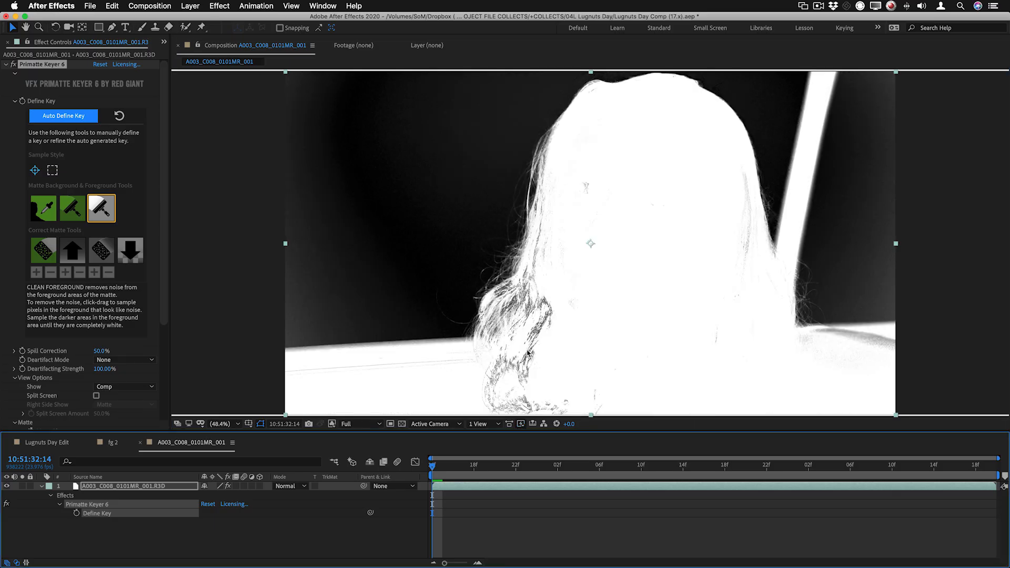
pyautogui.moveTo(539, 337); pyautogui.dragTo(493, 408)
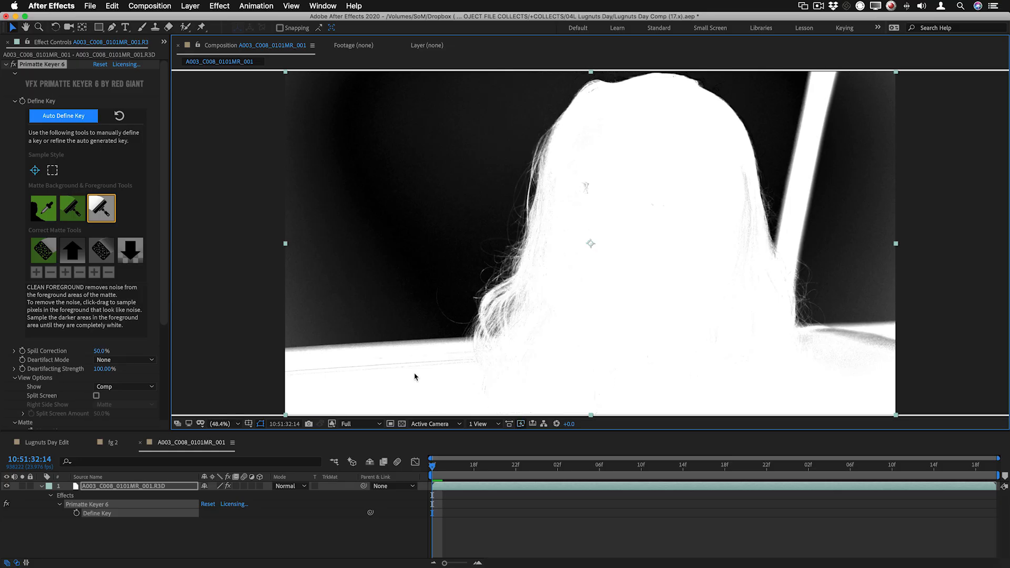
pyautogui.moveTo(819, 330); pyautogui.dragTo(882, 346)
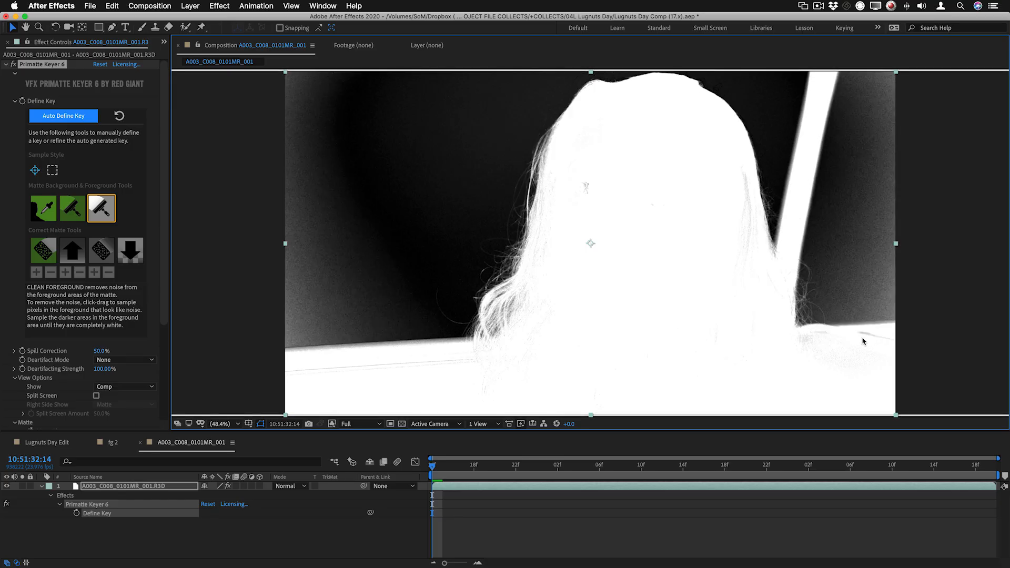
pyautogui.click(866, 334)
# Check the car door's matte edge up close and remove noise from the black areas around the woman with Clean Background
pyautogui.scroll(3, 387, 346)
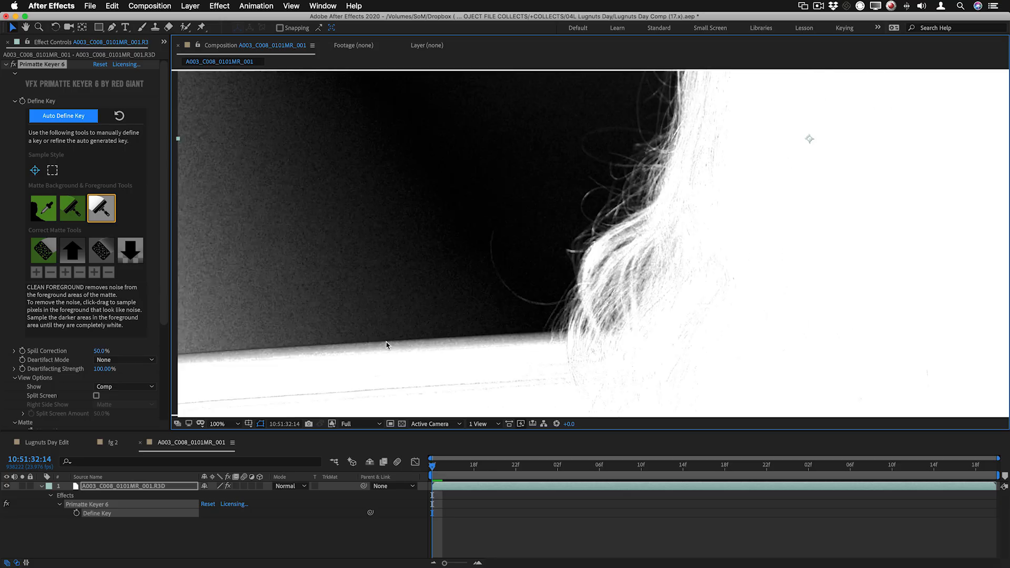
pyautogui.scroll(2, 387, 346)
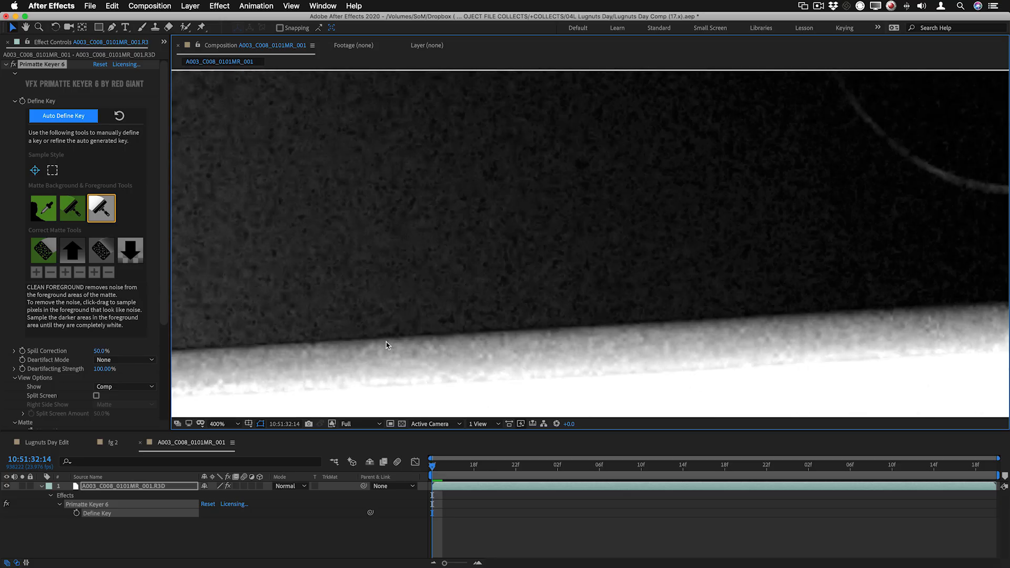
pyautogui.scroll(-4, 386, 345)
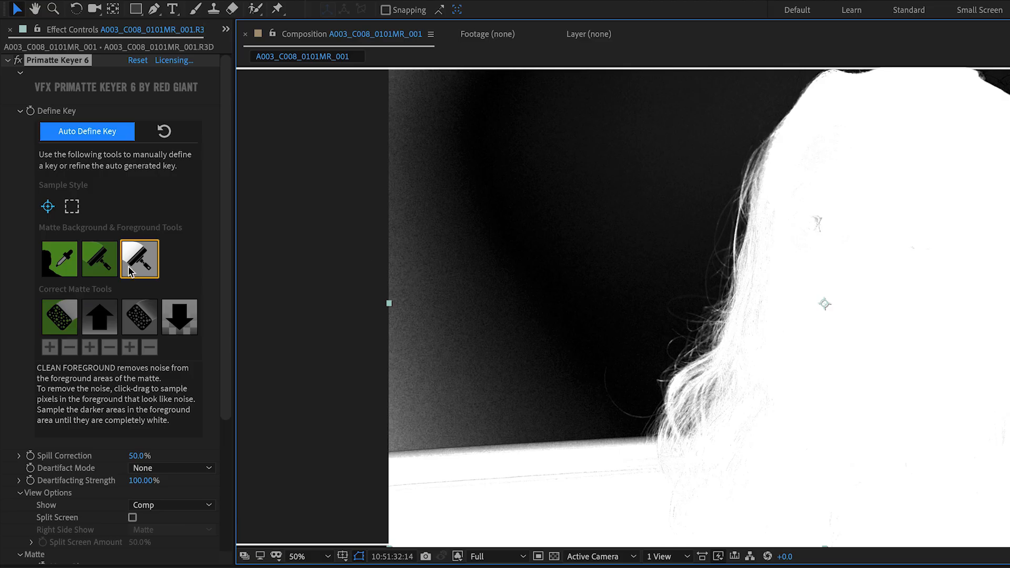
pyautogui.click(100, 258)
pyautogui.moveTo(643, 252); pyautogui.dragTo(580, 314)
pyautogui.moveTo(364, 133)
pyautogui.mouseDown()
pyautogui.moveTo(351, 441)
pyautogui.moveTo(364, 486)
pyautogui.mouseUp()
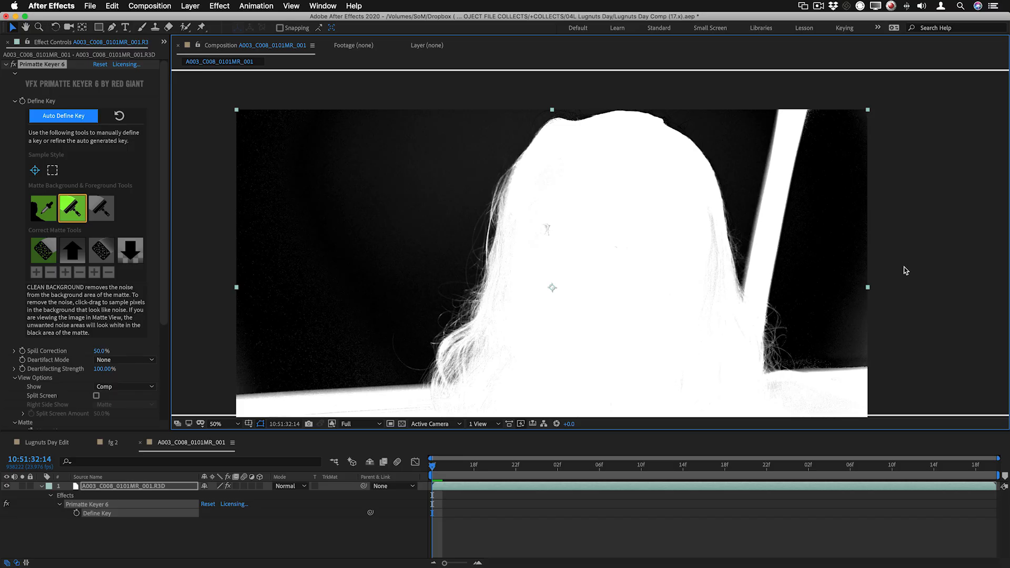
pyautogui.moveTo(860, 304); pyautogui.dragTo(867, 357)
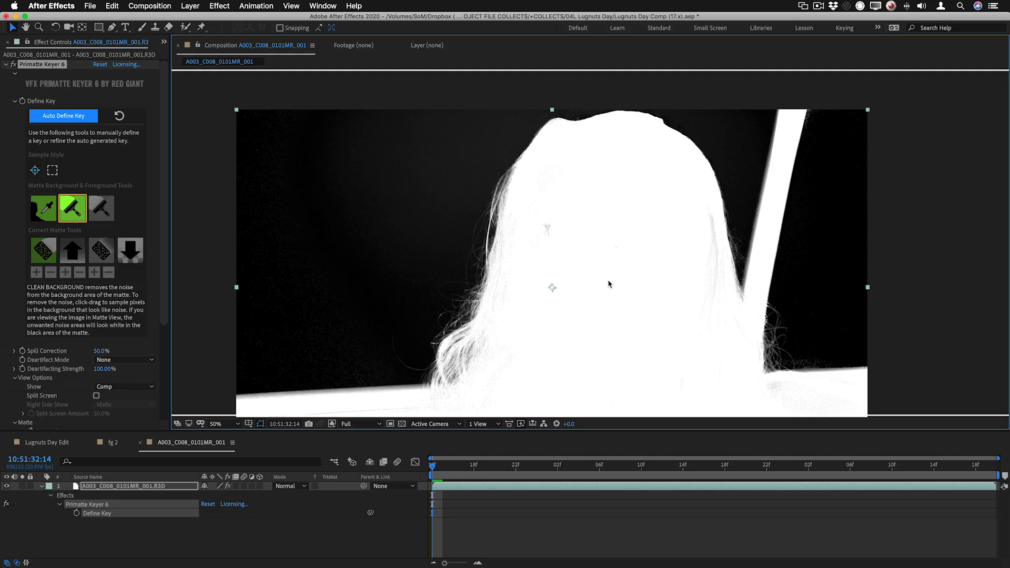
# Remove the thin dark line along the car door in the matte with Clean Foreground
pyautogui.moveTo(819, 275); pyautogui.dragTo(820, 221)
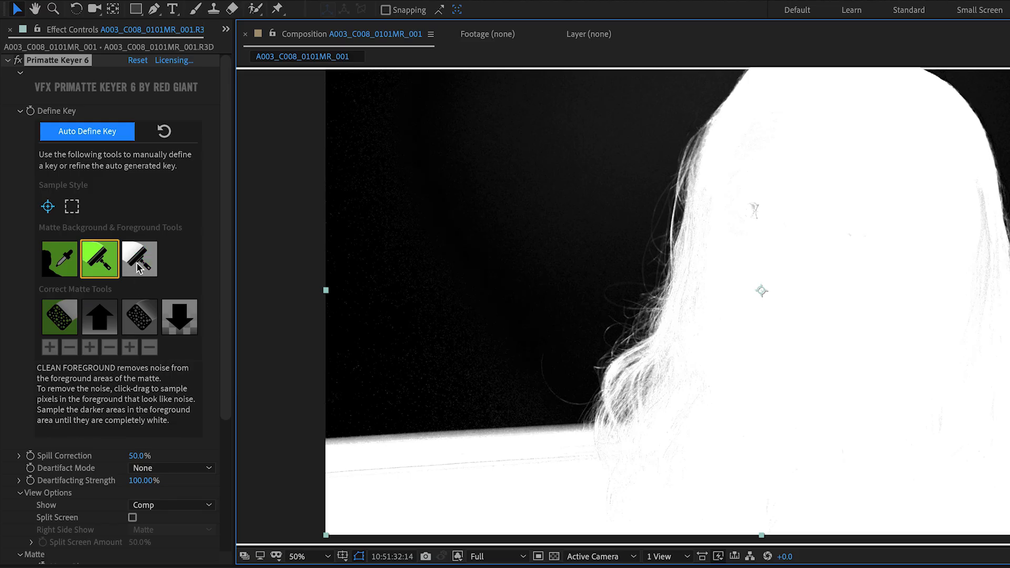
pyautogui.click(101, 208)
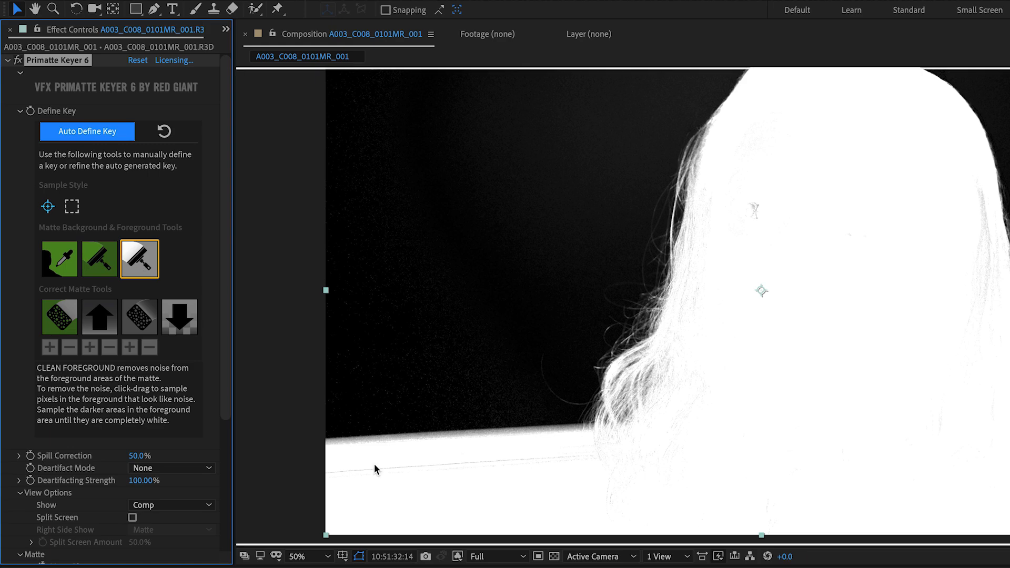
pyautogui.moveTo(381, 467); pyautogui.dragTo(429, 462)
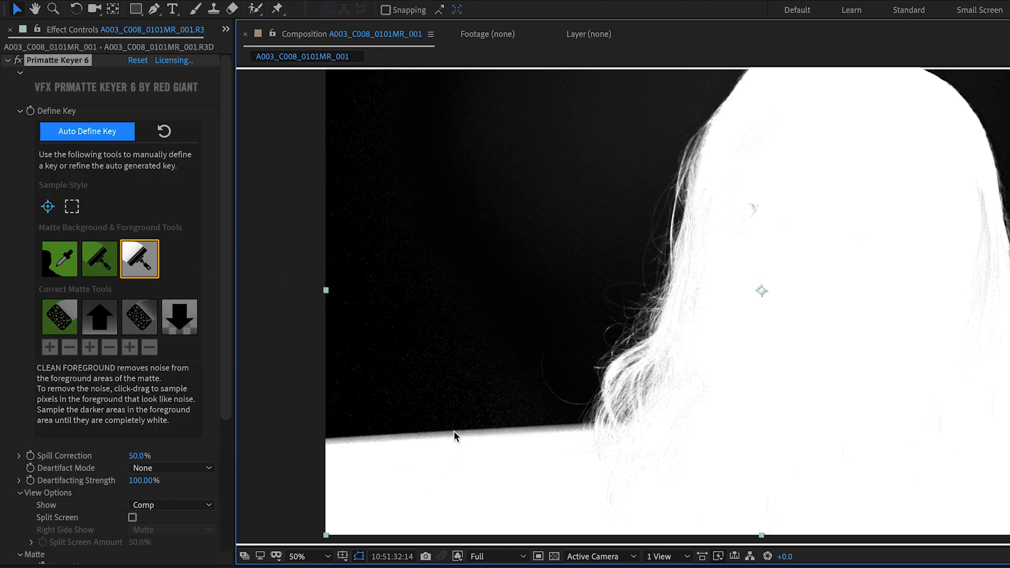
# Inspect the car door's matte edge up close, enable Core Matte to solidify the foreground, and leave the alpha view
pyautogui.scroll(6, 458, 435)
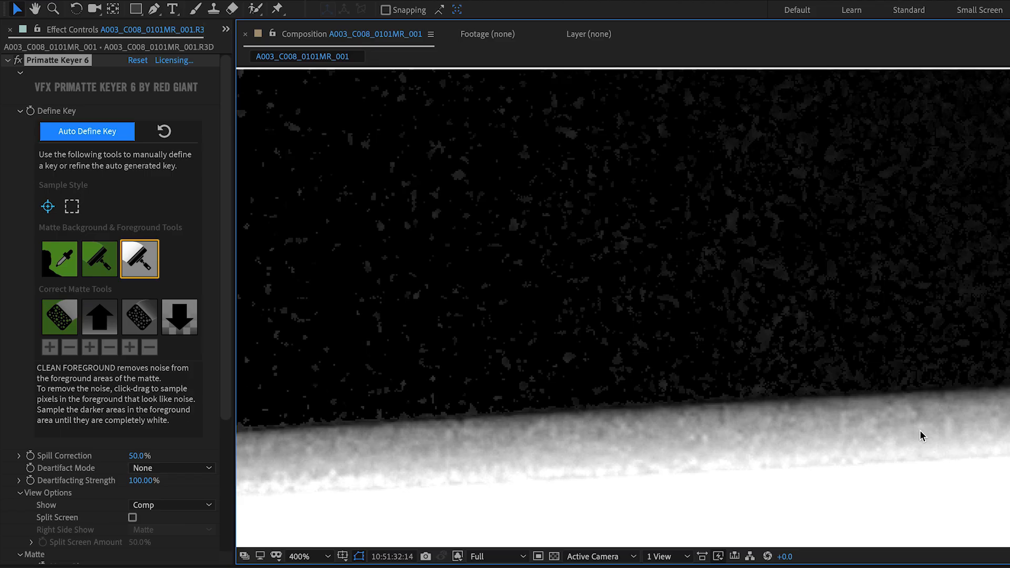
pyautogui.scroll(-2, 875, 395)
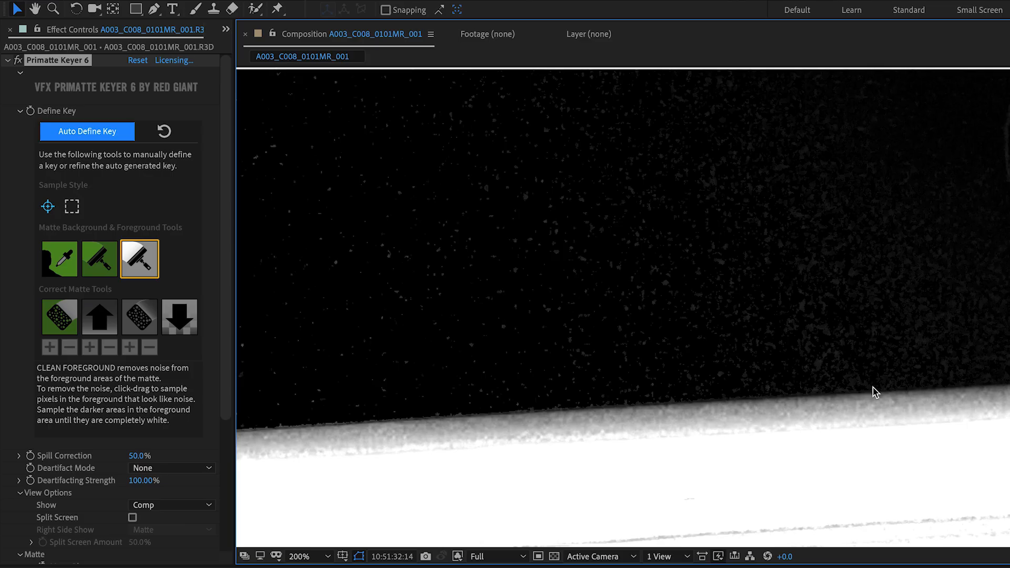
pyautogui.scroll(-1, 875, 394)
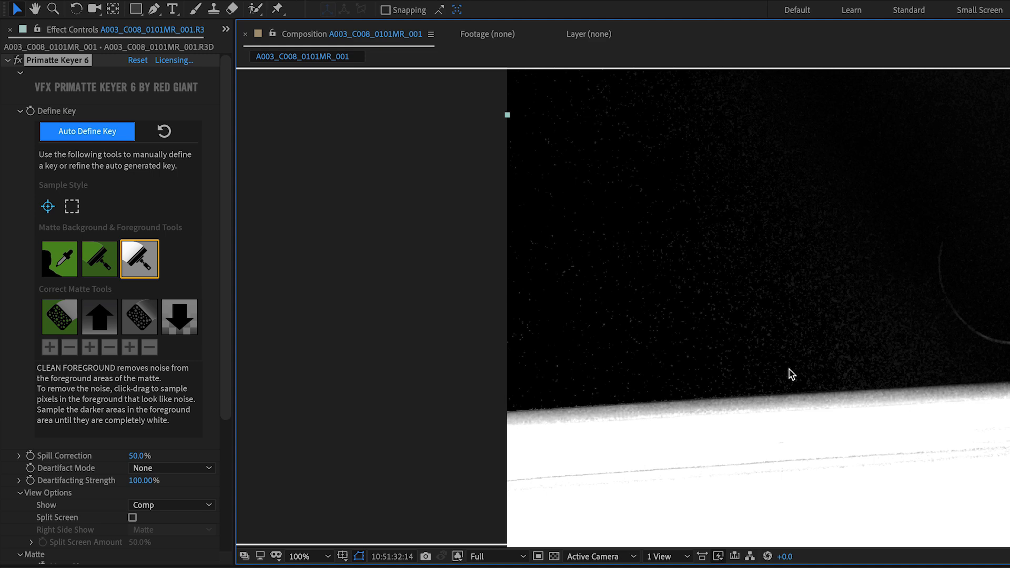
pyautogui.scroll(-1, 811, 340)
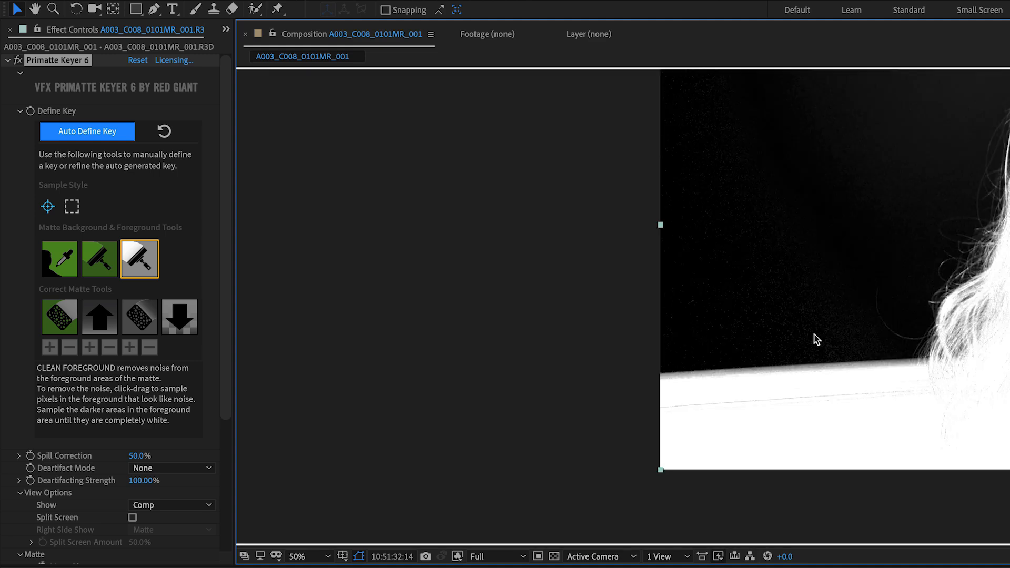
pyautogui.press('space')
pyautogui.moveTo(1009, 287); pyautogui.dragTo(773, 356)
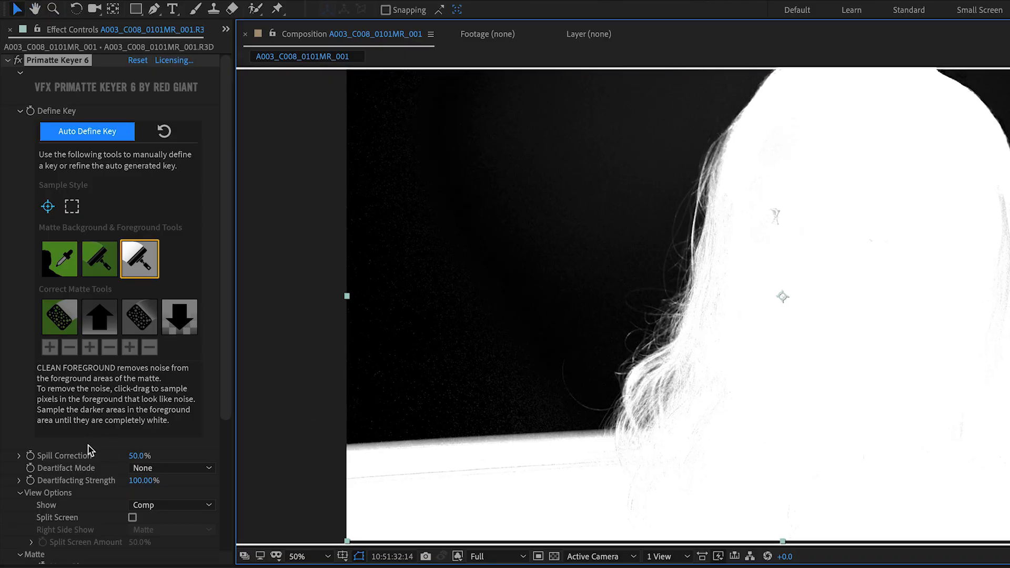
pyautogui.scroll(-3, 90, 448)
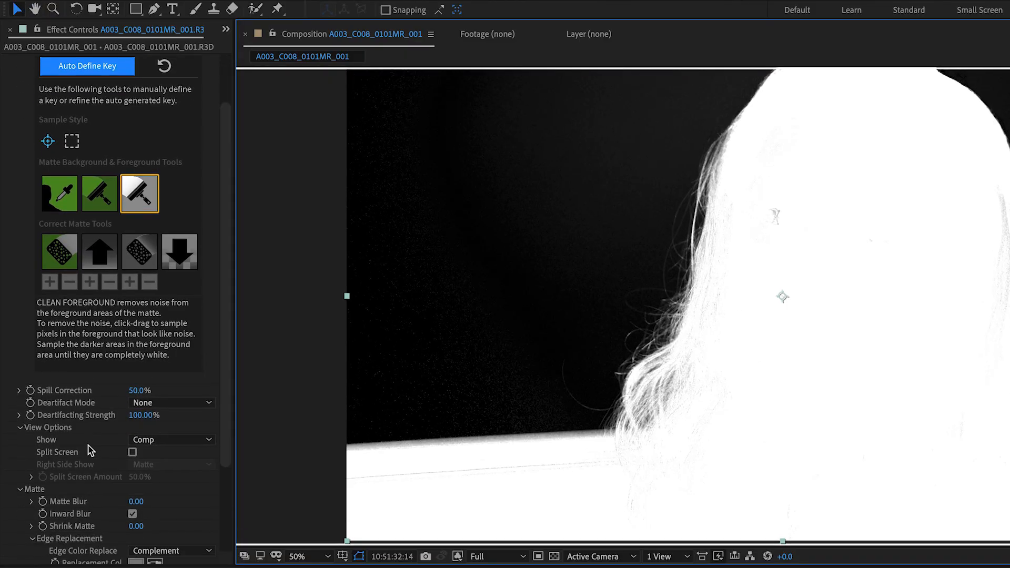
pyautogui.scroll(-5, 89, 450)
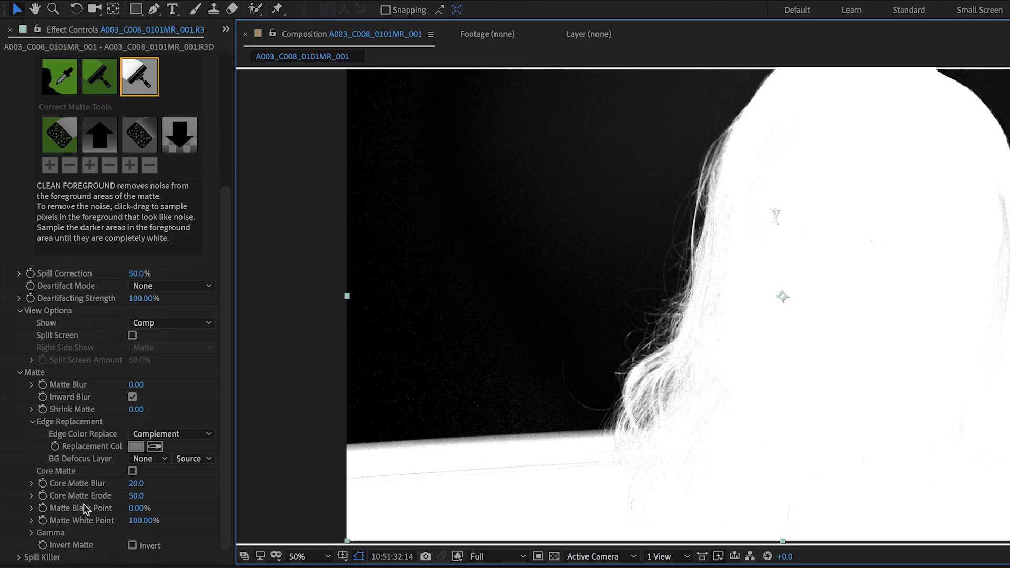
pyautogui.click(132, 472)
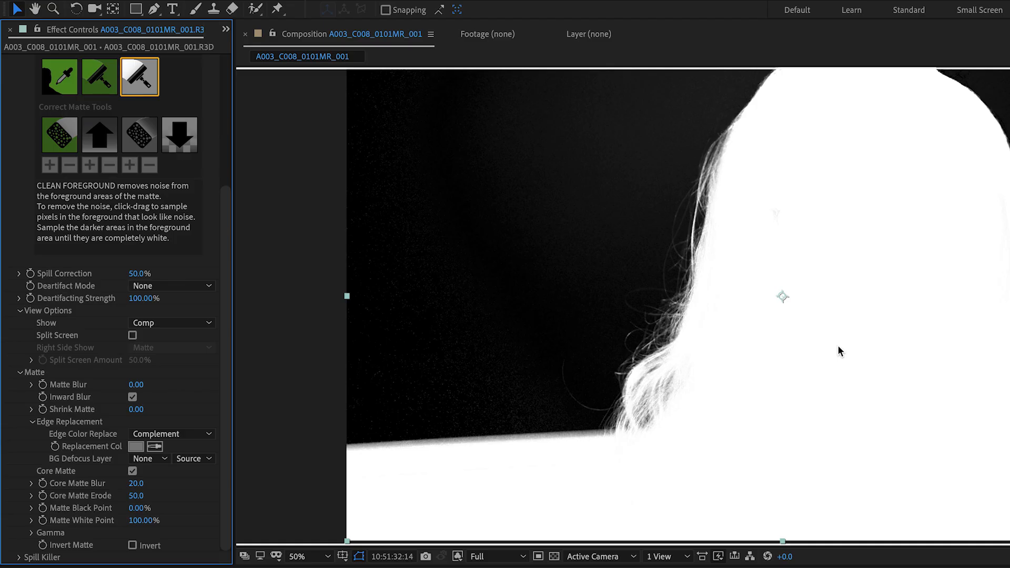
pyautogui.hotkey('alt', '4')
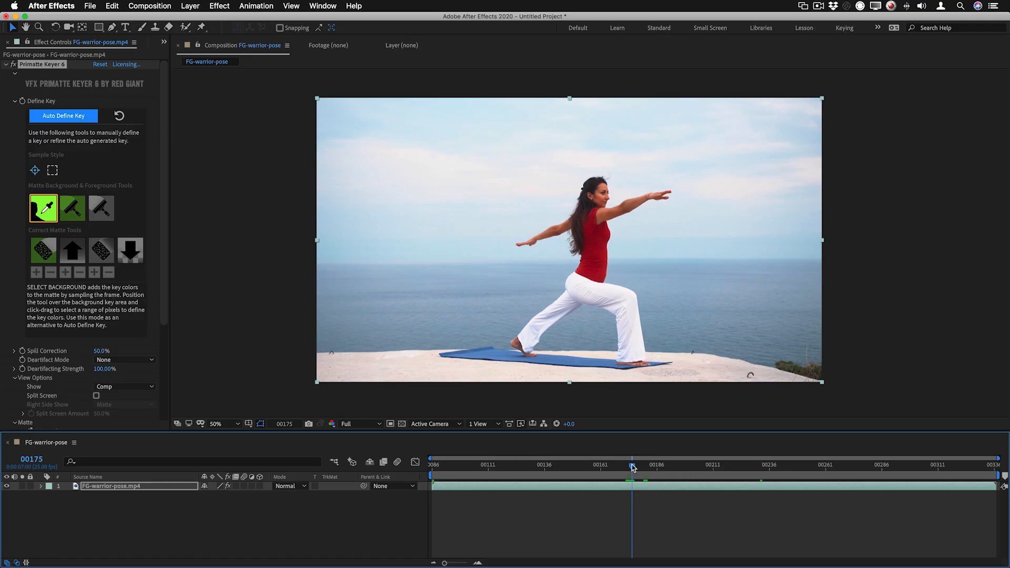
# With rectangular sampling, select the sky and sea beside the yoga woman as background, and clean up the sky with Clean Background
pyautogui.click(53, 171)
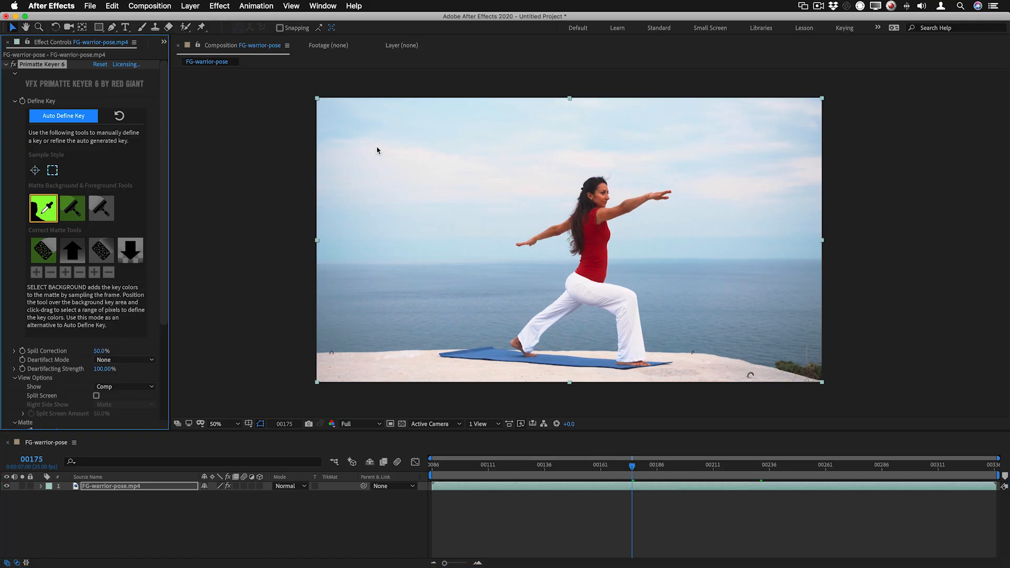
pyautogui.moveTo(343, 111)
pyautogui.mouseDown()
pyautogui.moveTo(374, 167)
pyautogui.moveTo(440, 228)
pyautogui.moveTo(493, 337)
pyautogui.mouseUp()
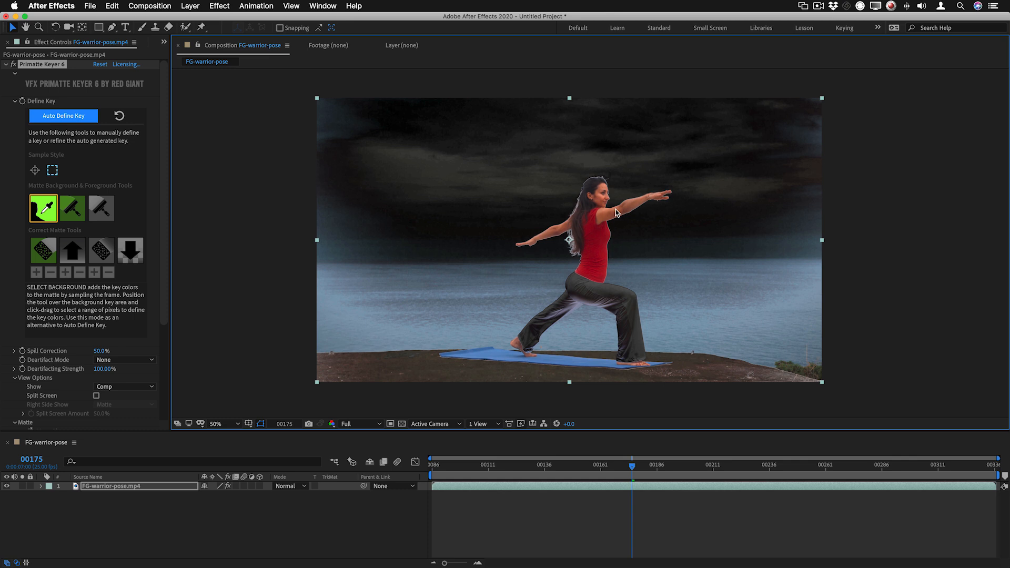
pyautogui.click(72, 208)
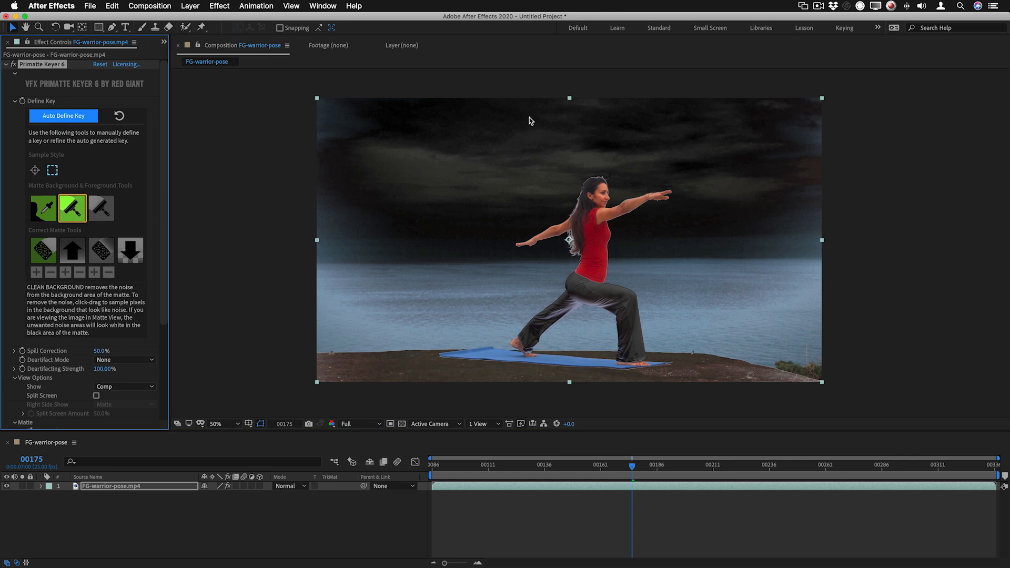
pyautogui.moveTo(541, 116); pyautogui.dragTo(297, 220)
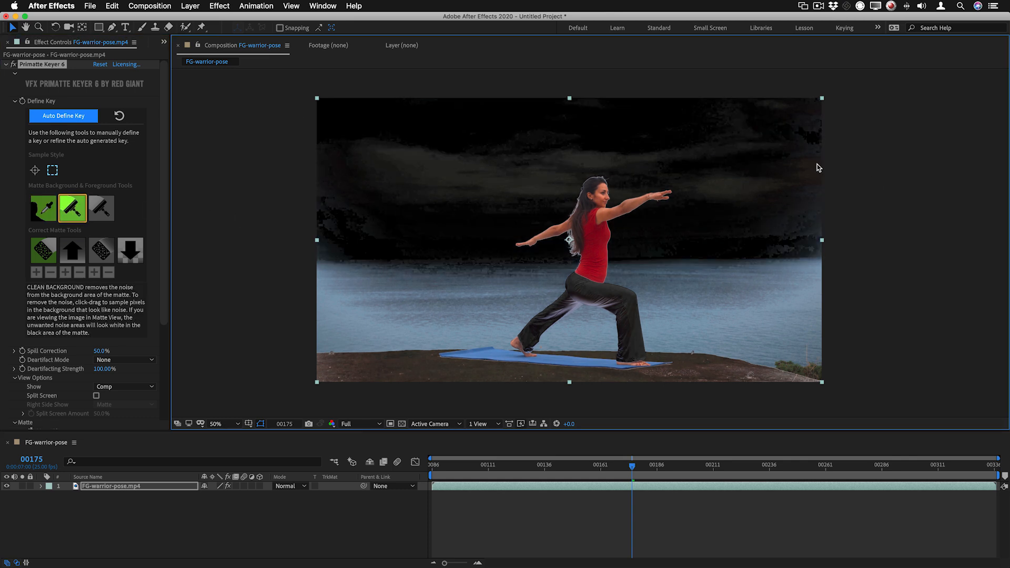
pyautogui.moveTo(794, 132); pyautogui.dragTo(731, 242)
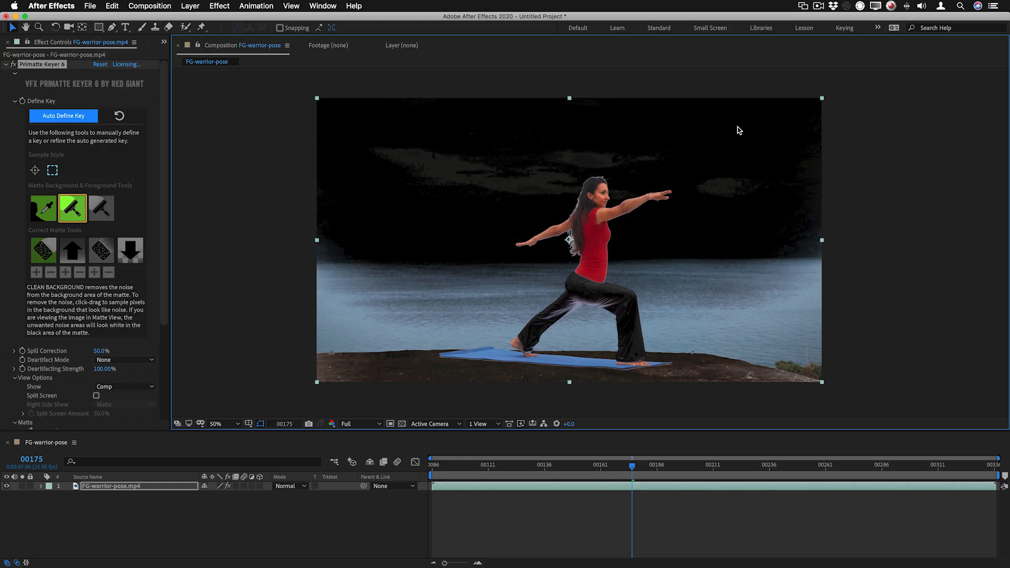
pyautogui.moveTo(697, 128); pyautogui.dragTo(823, 253)
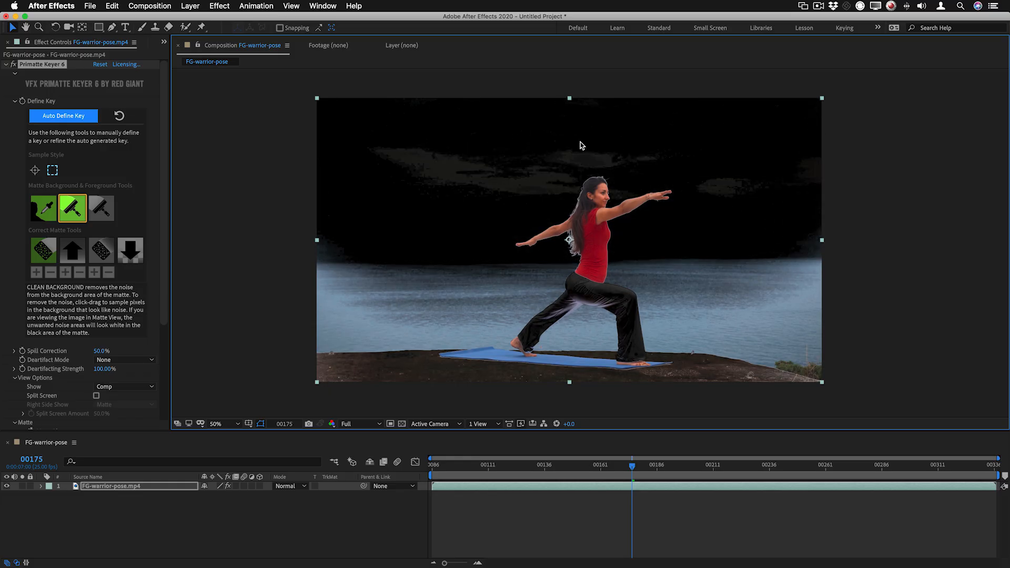
pyautogui.moveTo(363, 126); pyautogui.dragTo(569, 221)
pyautogui.moveTo(373, 118); pyautogui.dragTo(517, 211)
# Remove the remaining cloud patches using Clean Background with point sampling, and check the result in the alpha channel
pyautogui.click(34, 170)
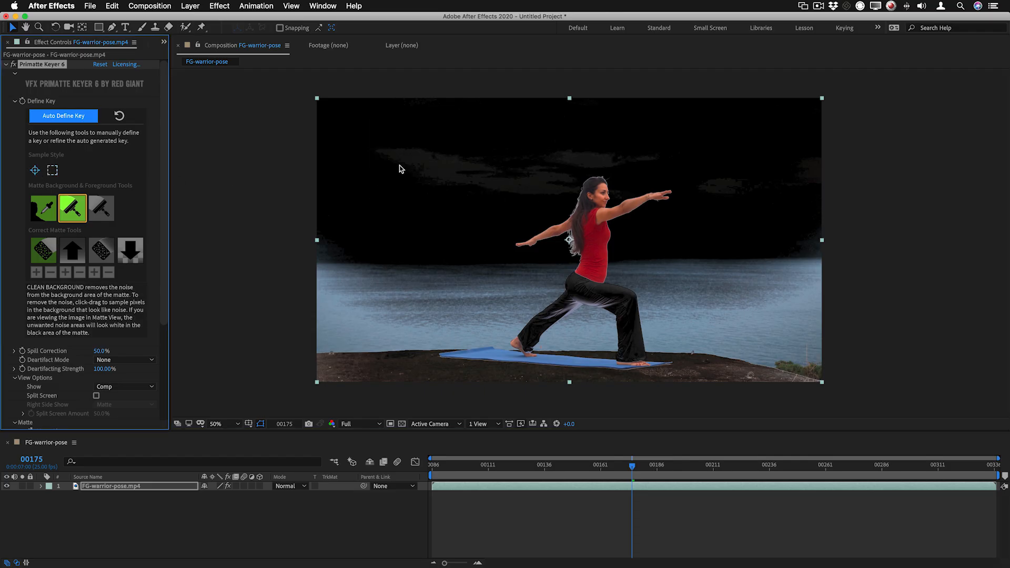
pyautogui.moveTo(403, 158)
pyautogui.mouseDown()
pyautogui.moveTo(444, 178)
pyautogui.moveTo(542, 191)
pyautogui.mouseUp()
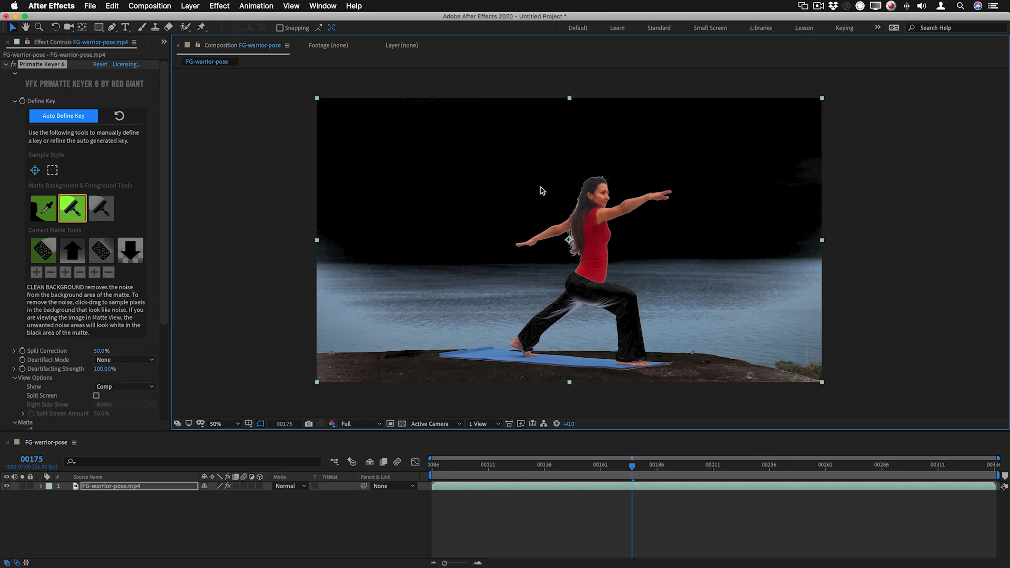
pyautogui.hotkey('alt', '4')
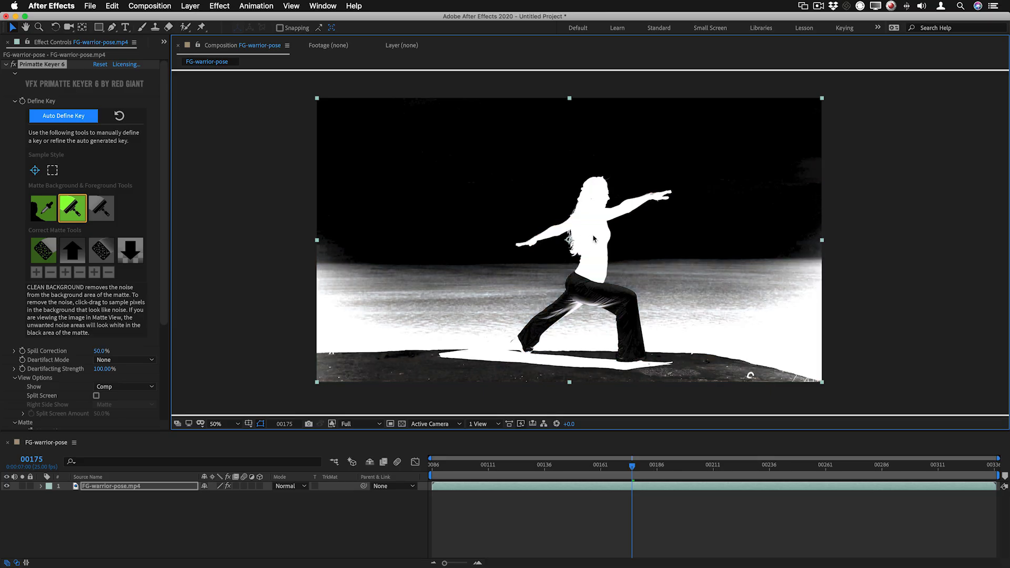
pyautogui.hotkey('alt', '4')
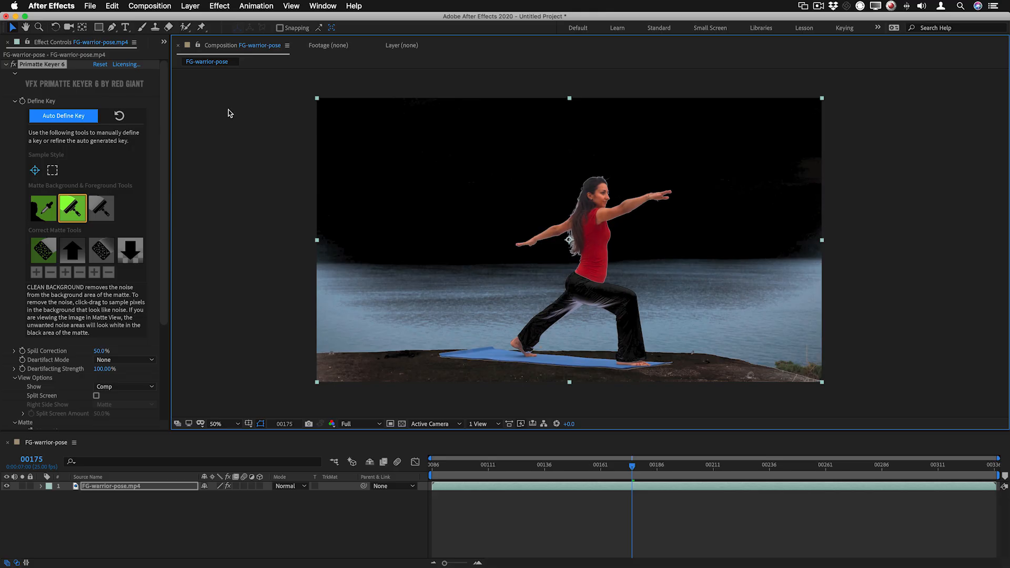
# Reset Primatte Keyer 6 and sample the sea behind the woman with Select Background in rectangular sample style
pyautogui.click(102, 64)
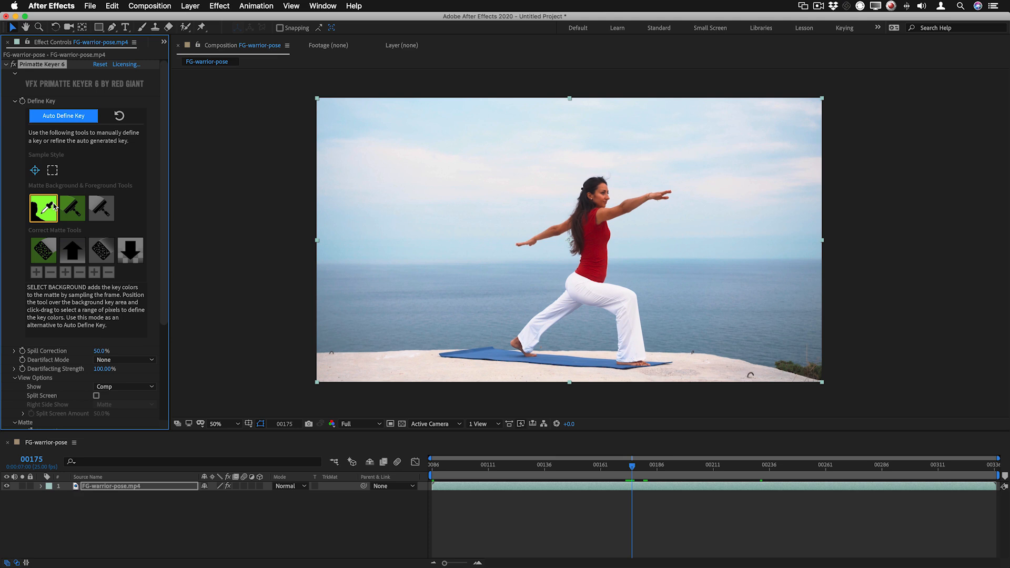
pyautogui.click(52, 170)
pyautogui.moveTo(362, 287); pyautogui.dragTo(497, 330)
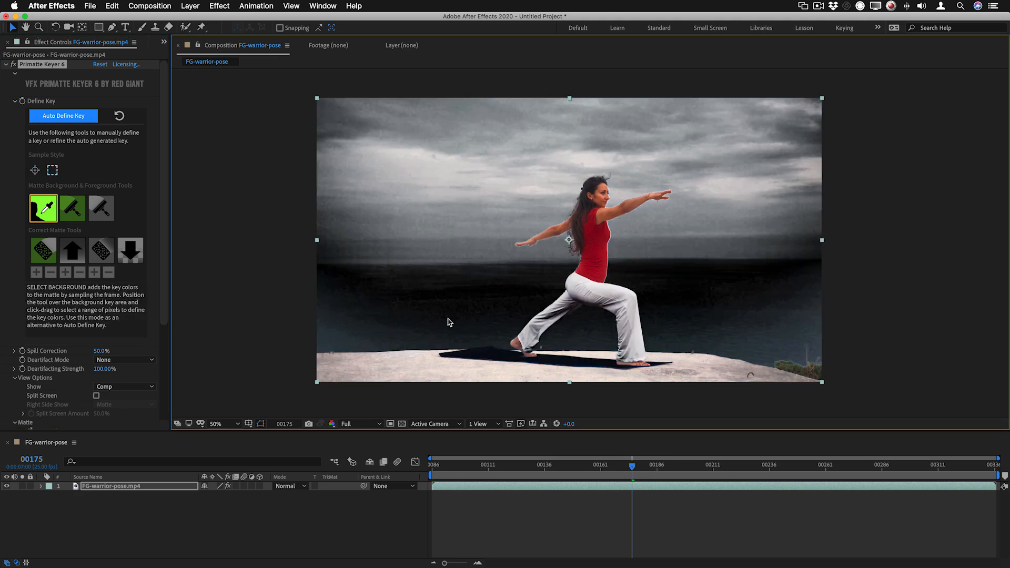
# Sample the woman's white trousers with Clean Foreground and inspect the matte around her legs in the alpha channel
pyautogui.click(98, 208)
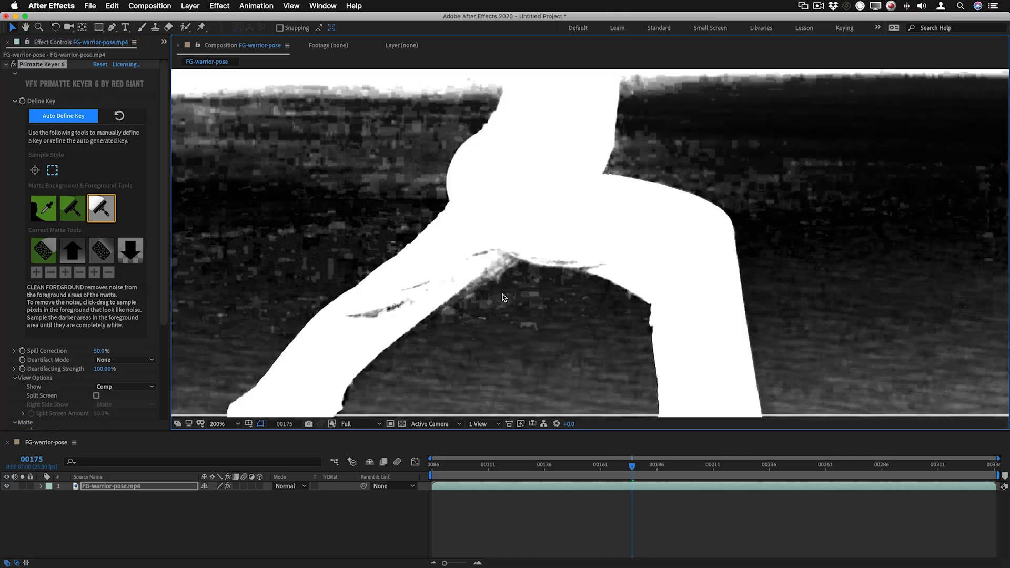
pyautogui.scroll(2, 503, 295)
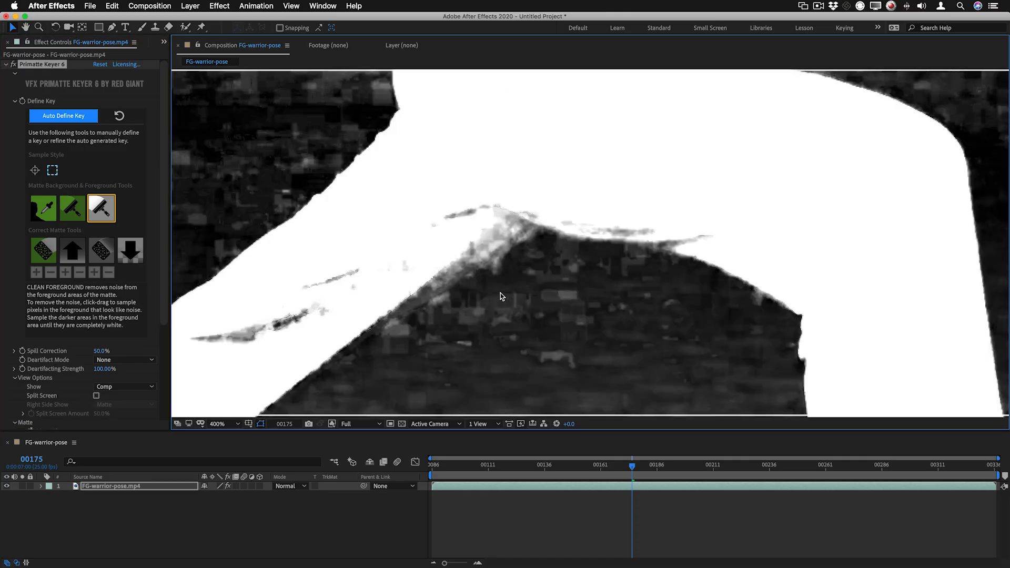
pyautogui.scroll(-2, 500, 292)
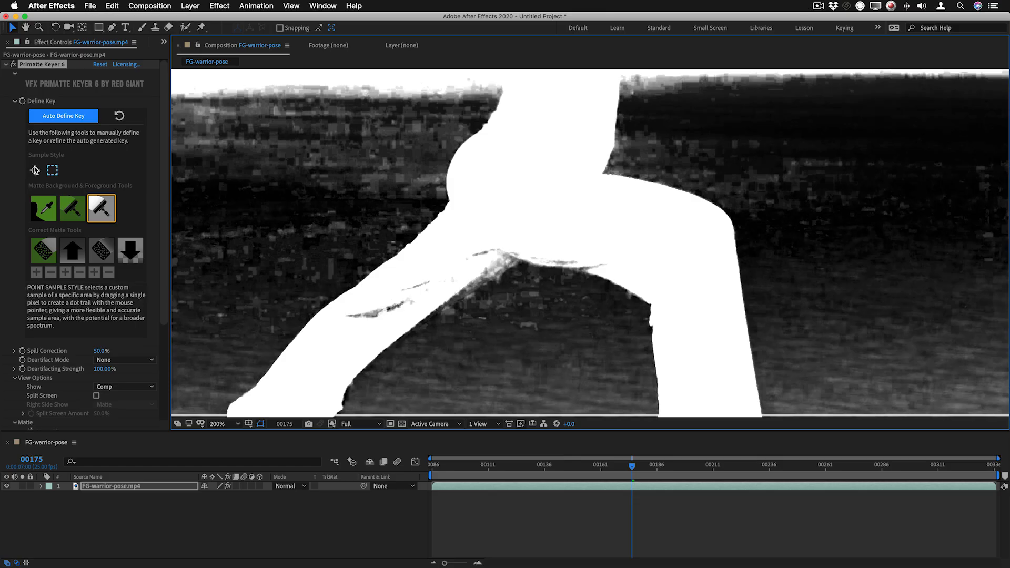
# Remove noise from the sea between and beside the woman's legs using point-sampled Clean Background, and check the trouser edge up close
pyautogui.click(70, 210)
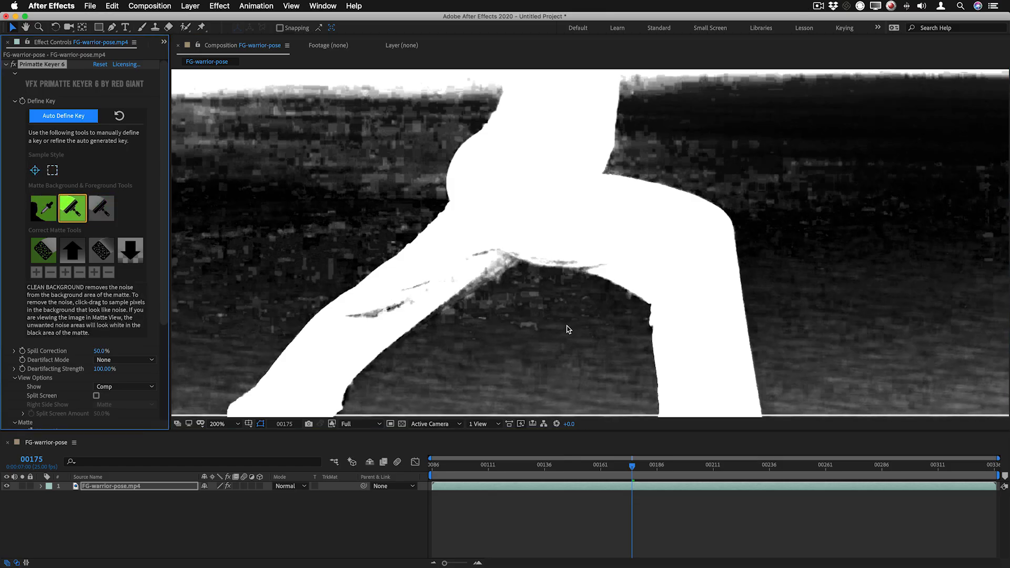
pyautogui.moveTo(567, 322)
pyautogui.mouseDown()
pyautogui.moveTo(521, 341)
pyautogui.moveTo(497, 393)
pyautogui.mouseUp()
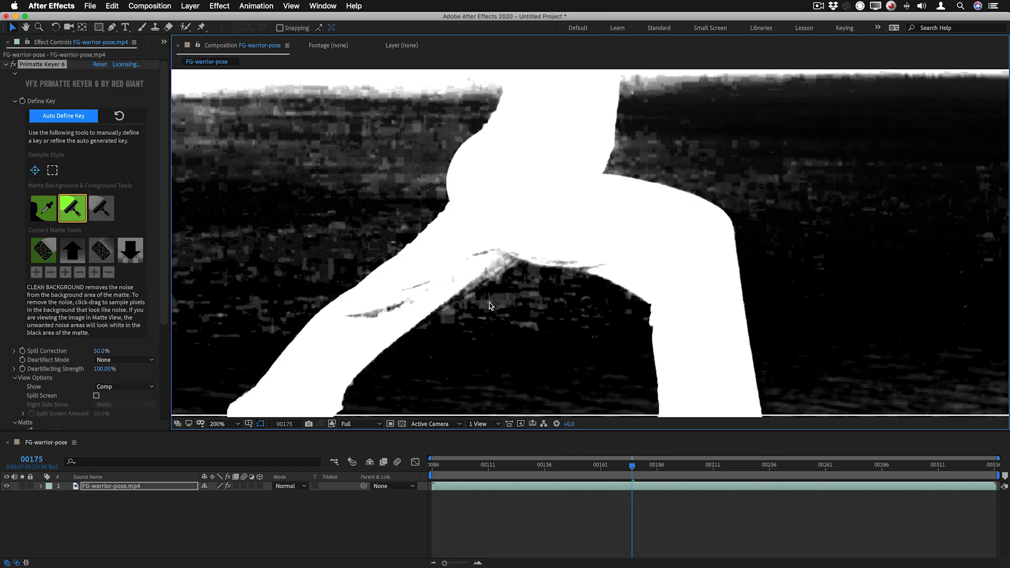
pyautogui.click(536, 323)
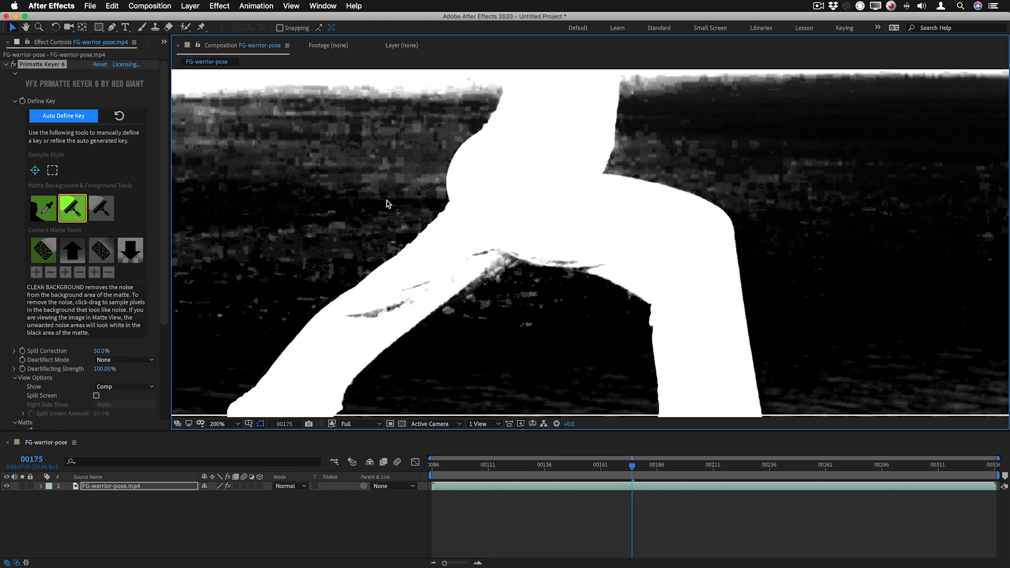
pyautogui.click(317, 245)
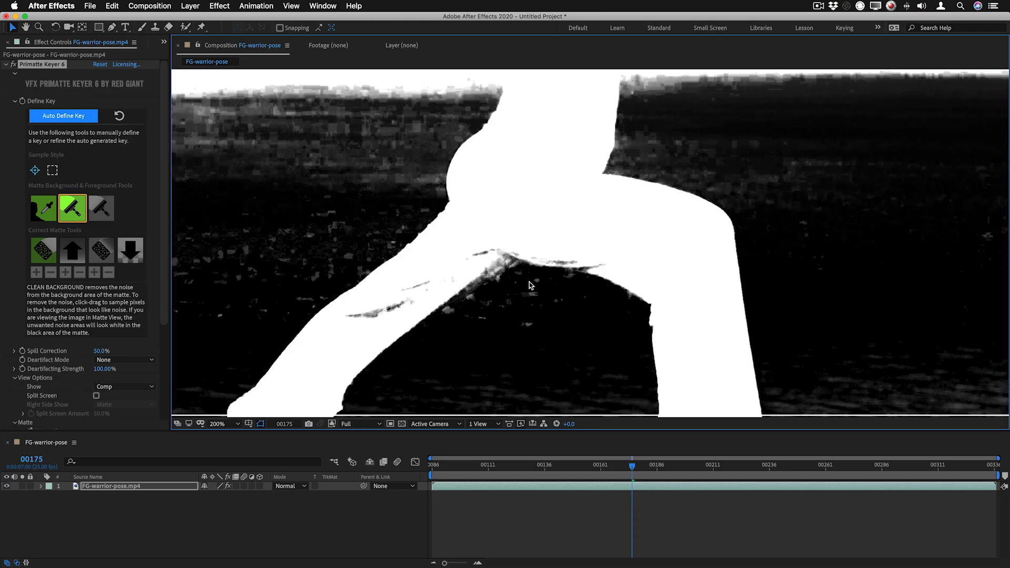
pyautogui.moveTo(530, 284); pyautogui.dragTo(446, 316)
pyautogui.scroll(2, 489, 304)
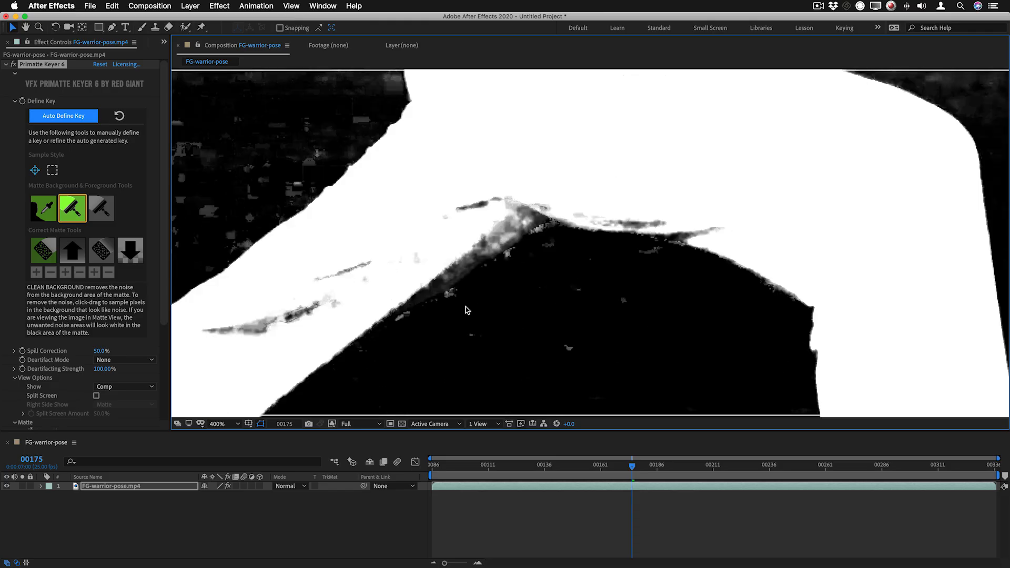
pyautogui.scroll(2, 466, 308)
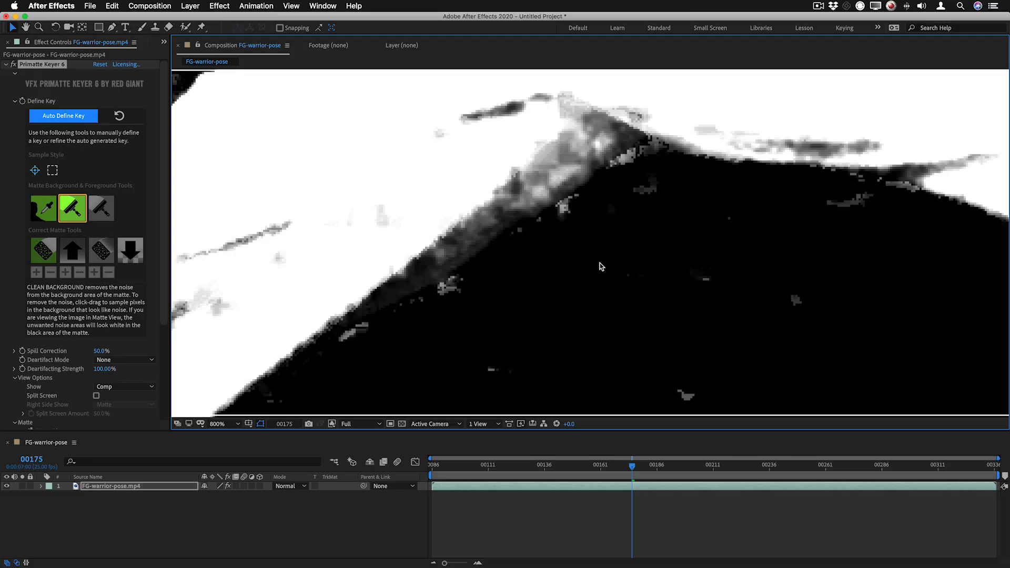
pyautogui.scroll(-1, 601, 266)
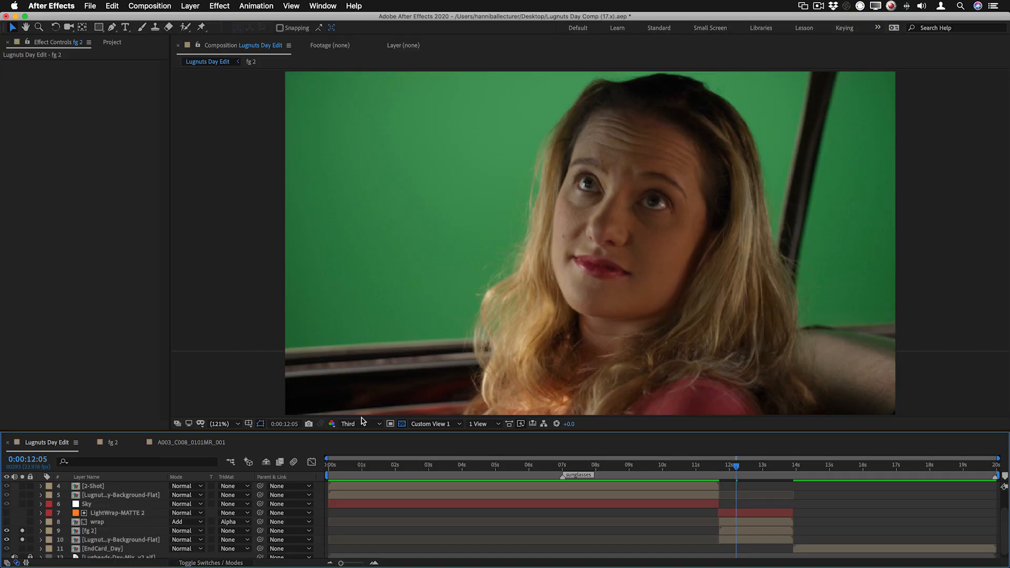
# Apply the Vranos Composite Brush effect to the fg 2 layer and brush across the green screen to select its colours
pyautogui.rightClick(455, 144)
pyautogui.moveTo(499, 289)
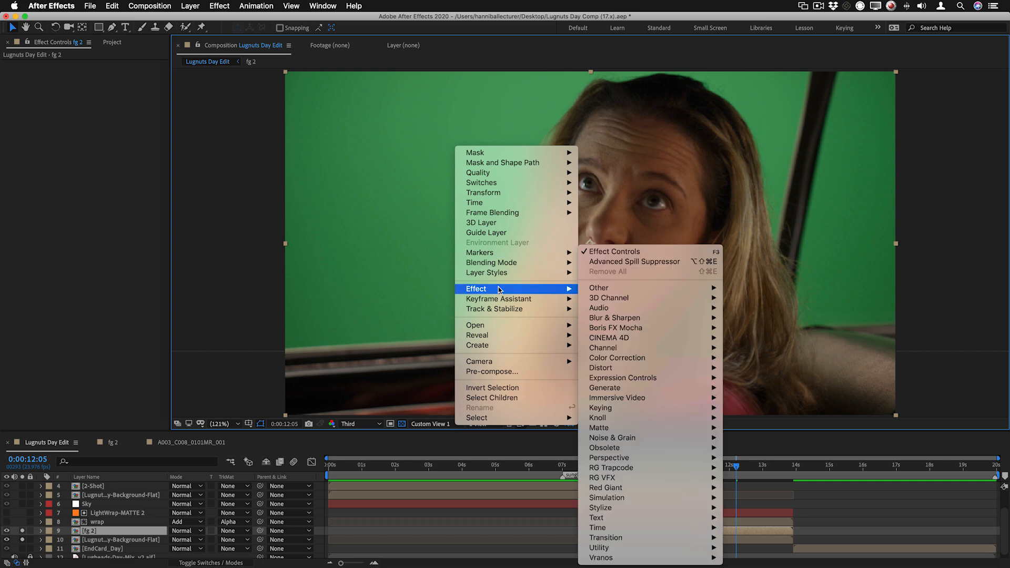
pyautogui.moveTo(632, 558)
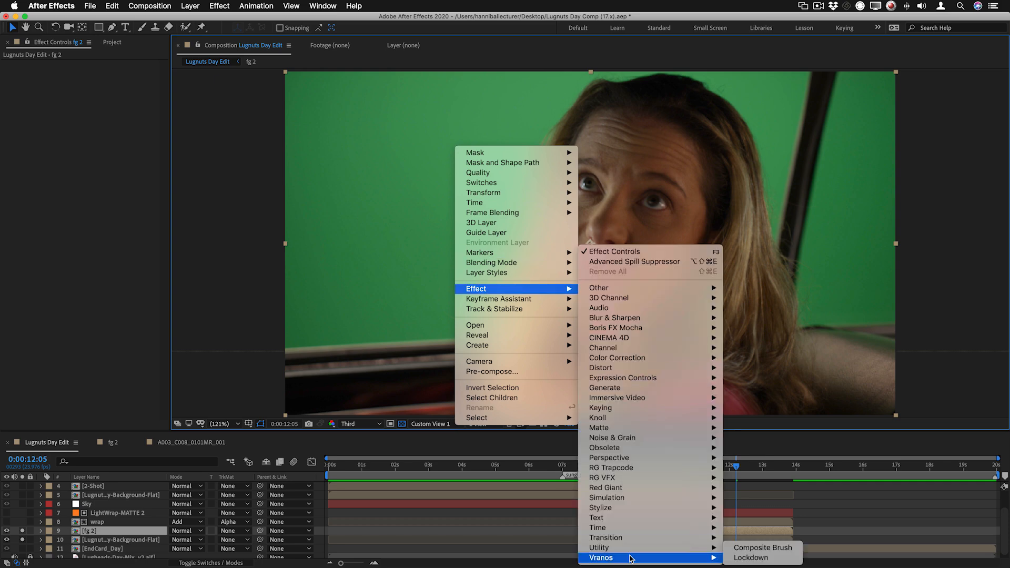
pyautogui.click(763, 548)
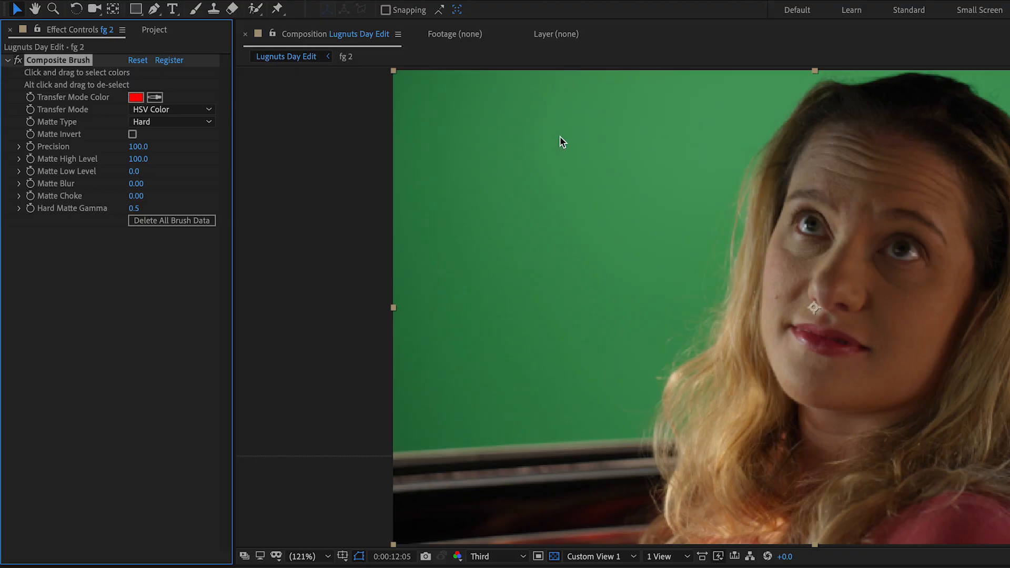
pyautogui.moveTo(739, 91)
pyautogui.mouseDown()
pyautogui.moveTo(575, 273)
pyautogui.moveTo(477, 354)
pyautogui.mouseUp()
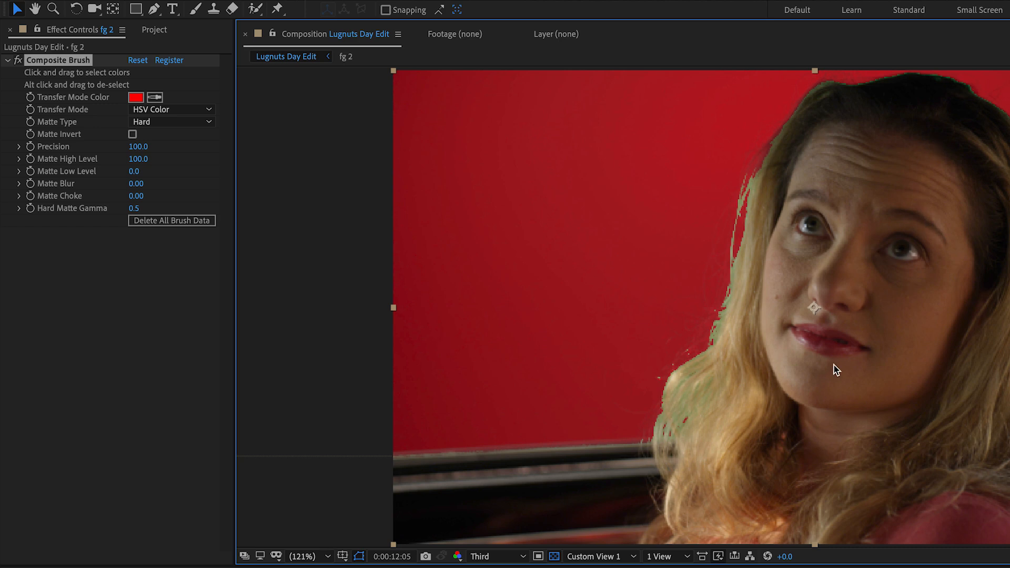
# Set the Composite Brush transfer mode to Stencil Alpha and de-select the colours of the keyed-out car trim
pyautogui.click(610, 500)
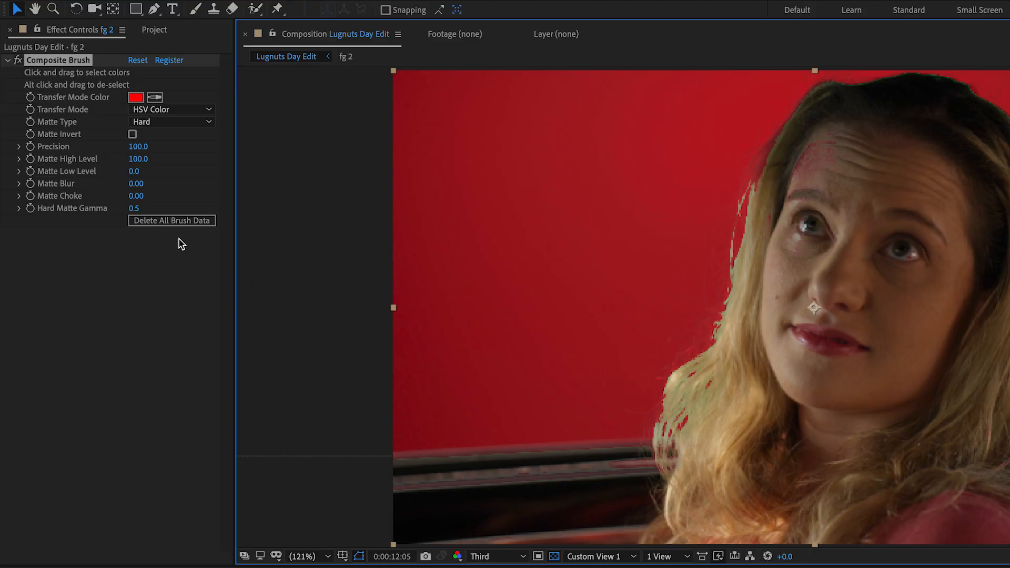
pyautogui.click(166, 111)
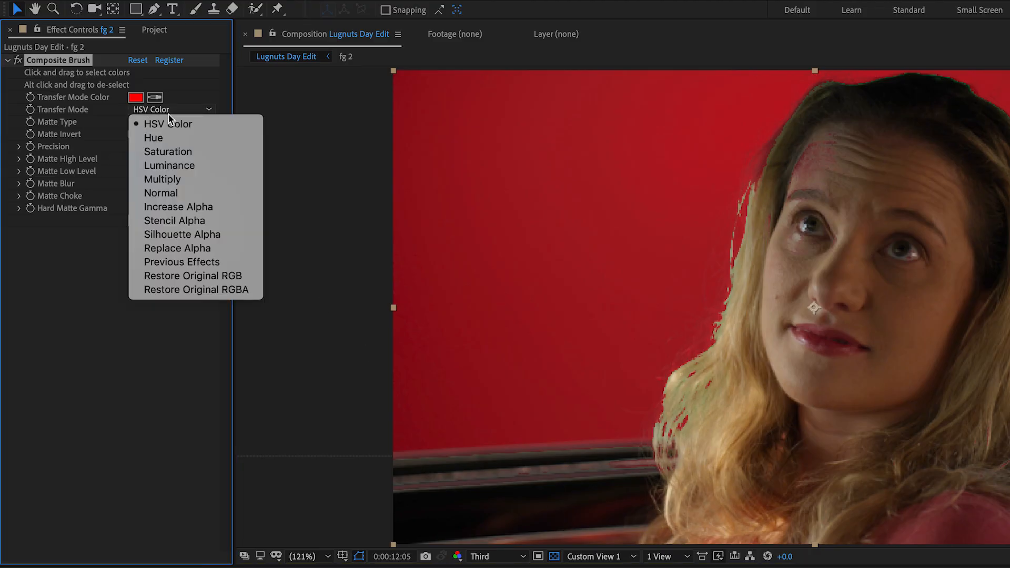
pyautogui.click(206, 222)
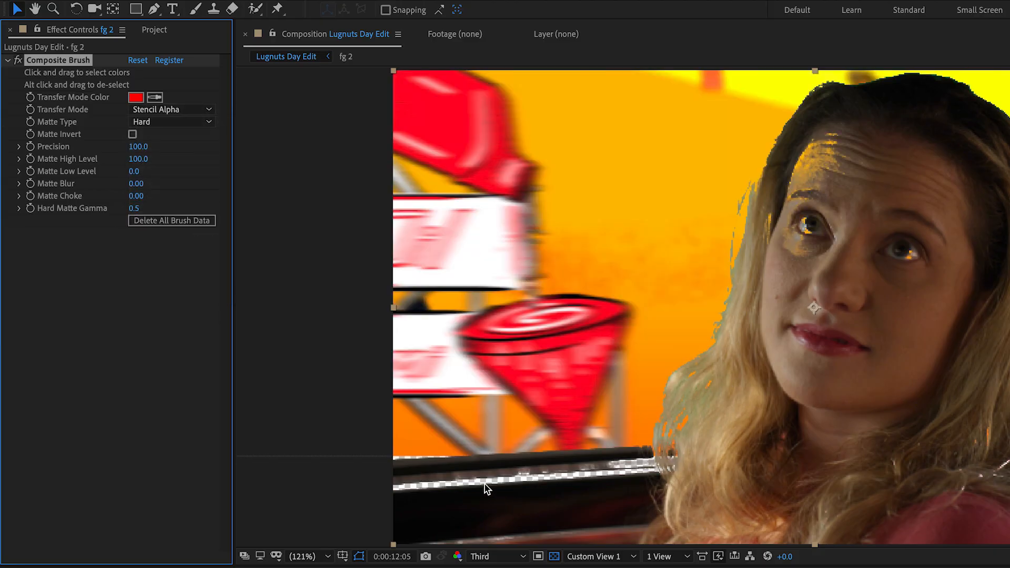
pyautogui.click(464, 481)
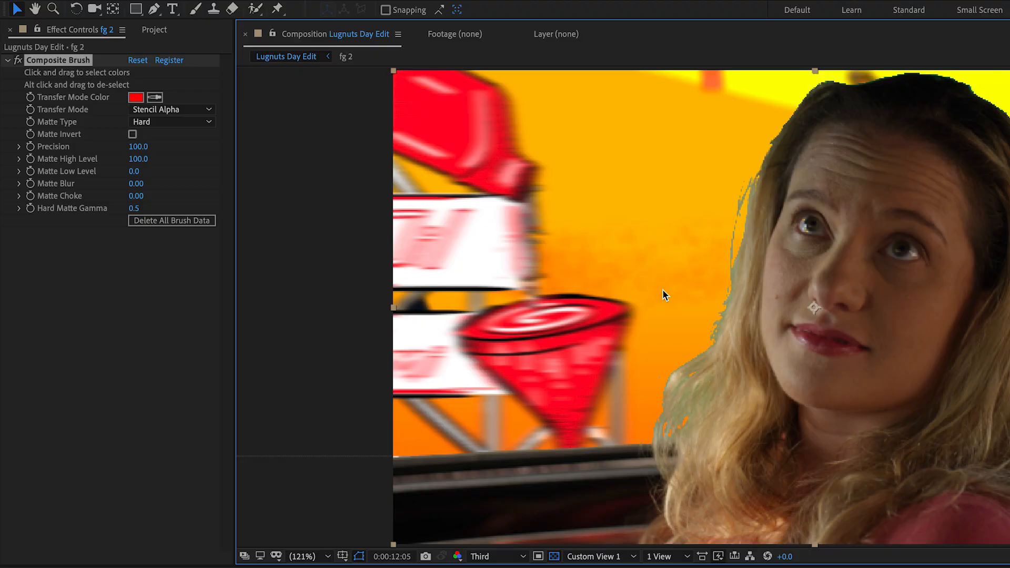
# Set the matte type to Hair (v1.4) and select the grey green-screen residue over the white sign
pyautogui.click(180, 123)
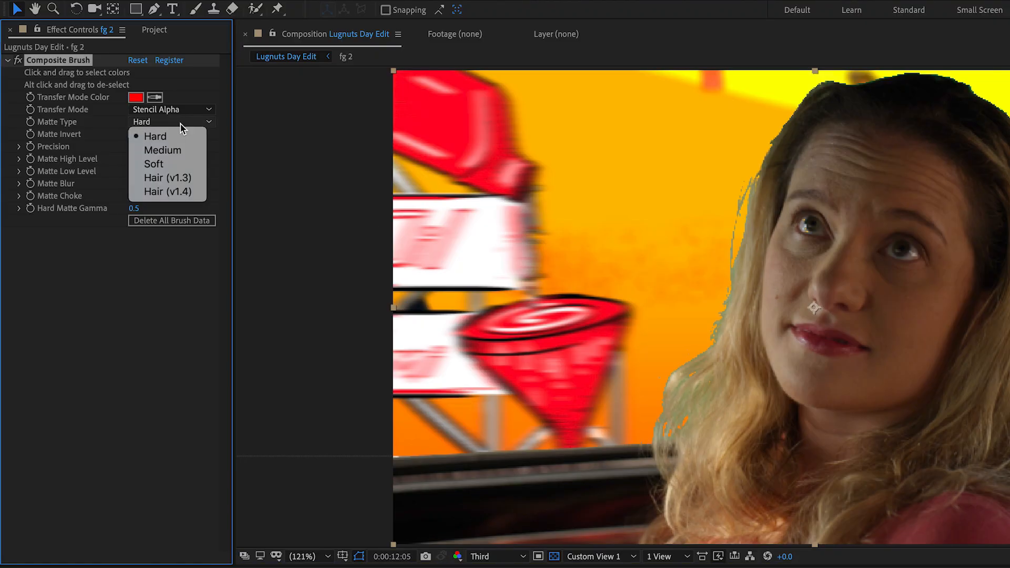
pyautogui.click(205, 193)
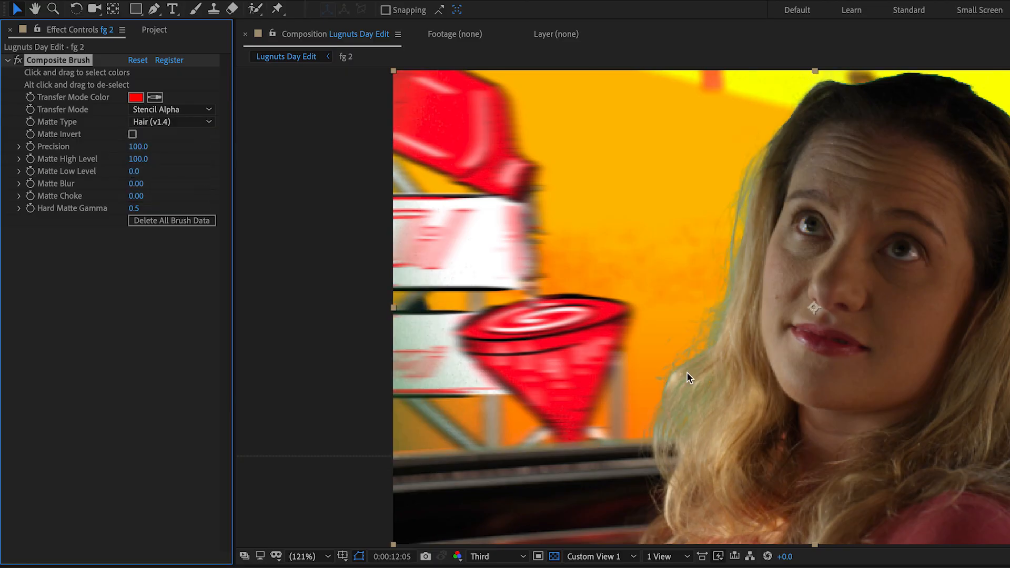
pyautogui.click(416, 377)
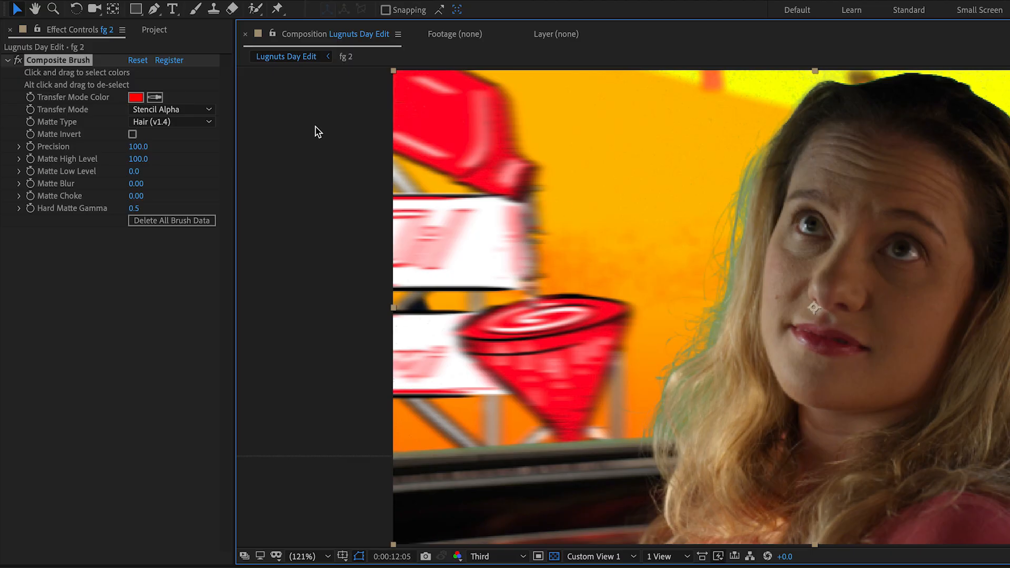
# Set the transfer mode to HSV Color and change the transfer mode color to orange F68600
pyautogui.click(192, 110)
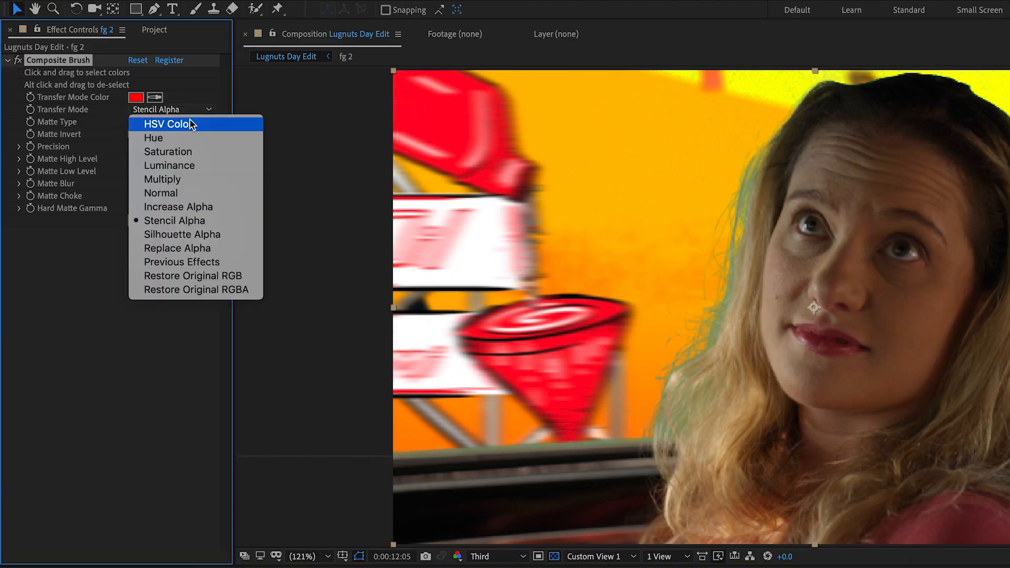
pyautogui.click(192, 124)
pyautogui.click(144, 100)
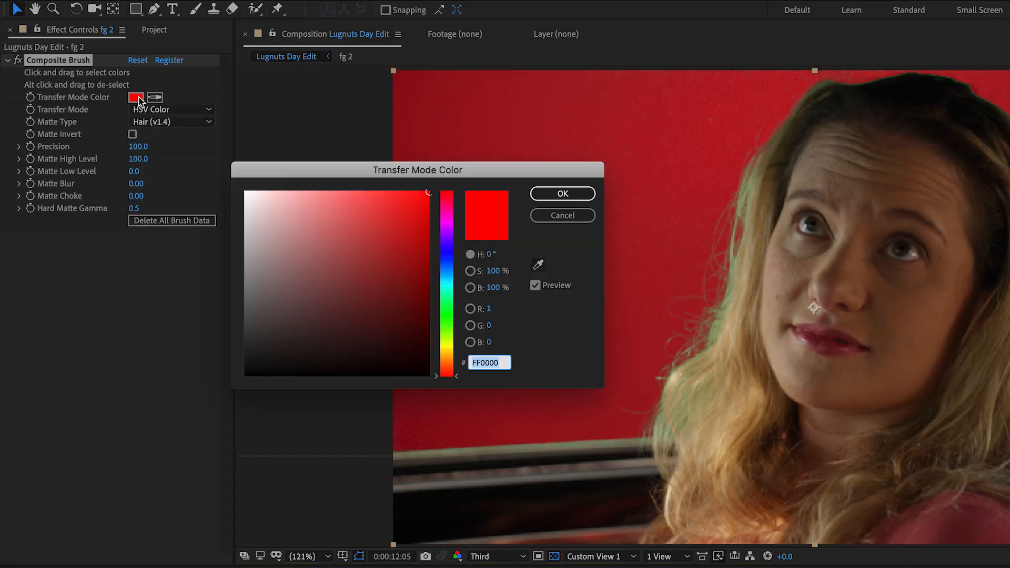
pyautogui.click(447, 359)
pyautogui.moveTo(409, 225)
pyautogui.mouseDown()
pyautogui.moveTo(396, 232)
pyautogui.moveTo(432, 199)
pyautogui.moveTo(470, 196)
pyautogui.mouseUp()
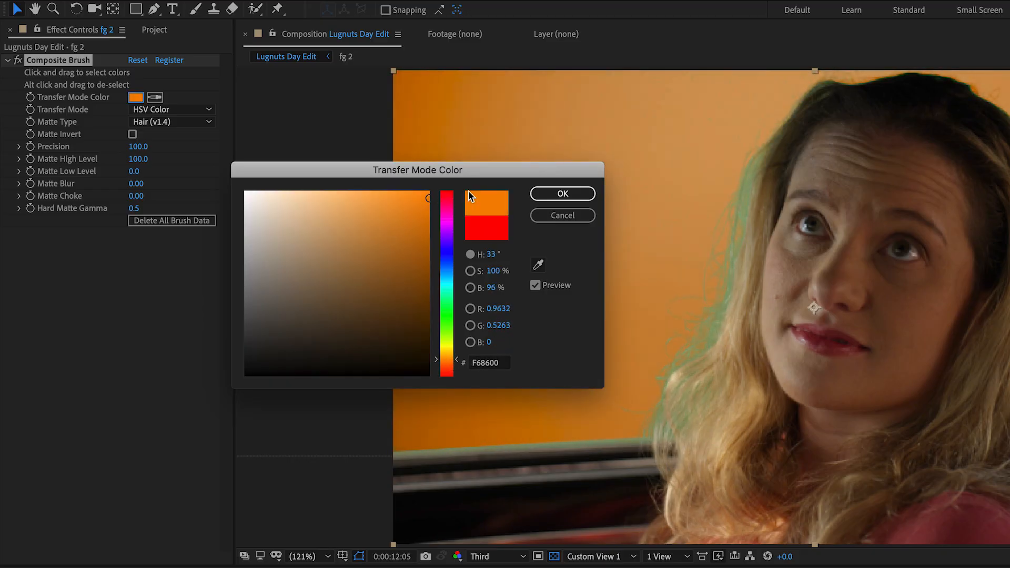
pyautogui.click(563, 194)
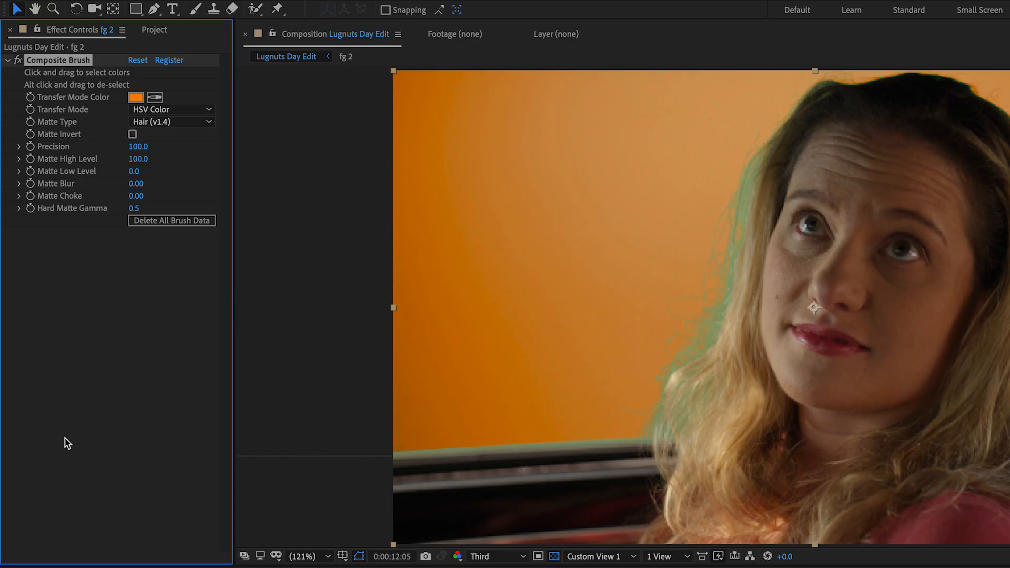
# Add Advanced Spill Suppressor with the Ultra method, and set the Composite Brush transfer mode back to Stencil Alpha
pyautogui.rightClick(97, 311)
pyautogui.moveTo(150, 538)
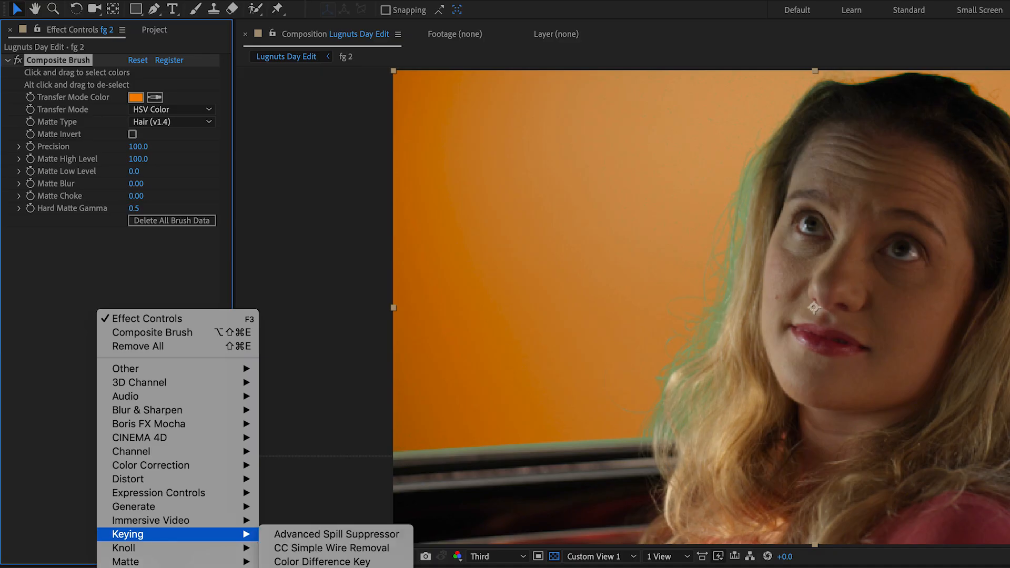
pyautogui.click(371, 535)
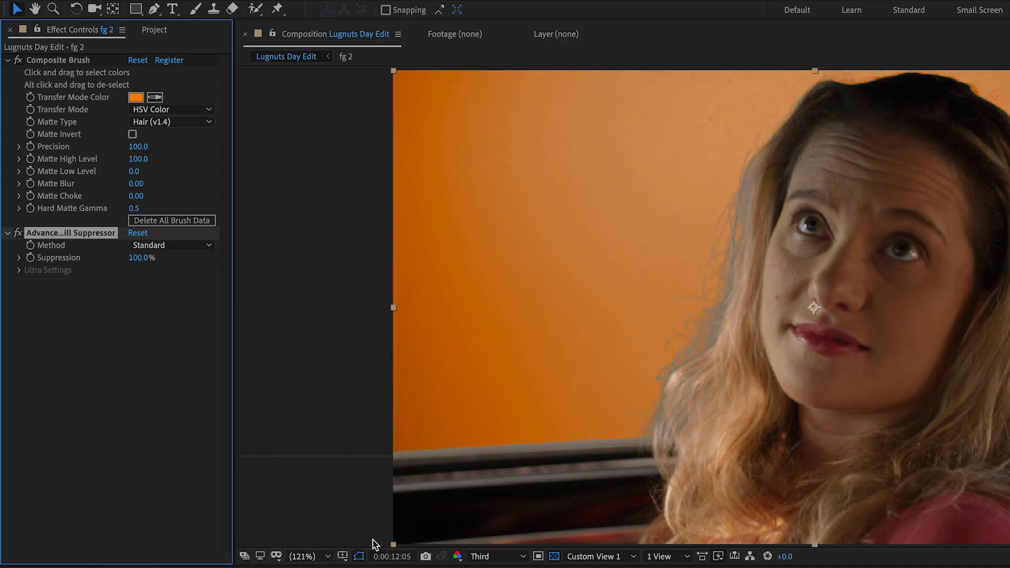
pyautogui.click(174, 245)
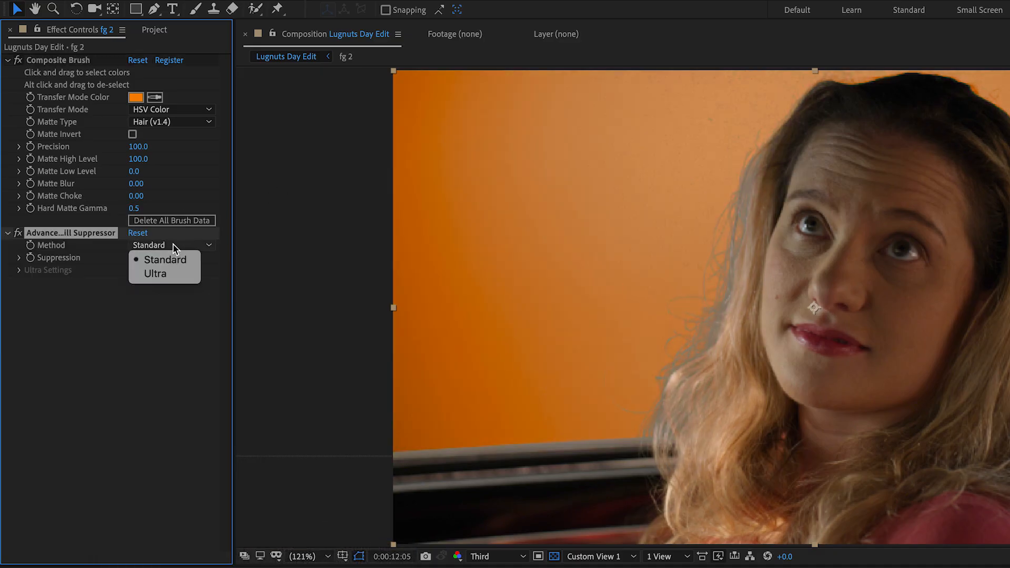
pyautogui.click(158, 274)
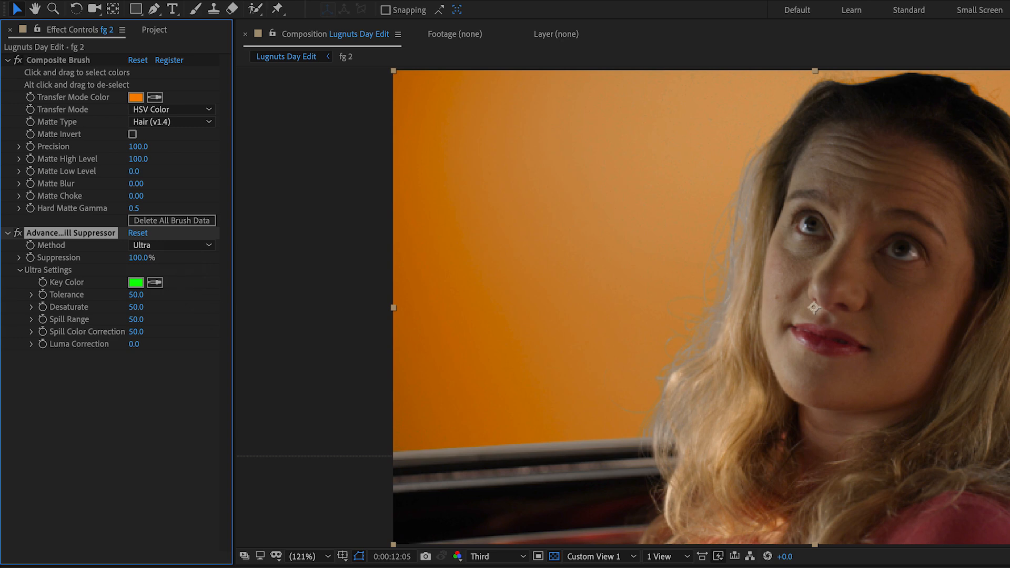
pyautogui.click(176, 109)
pyautogui.click(181, 220)
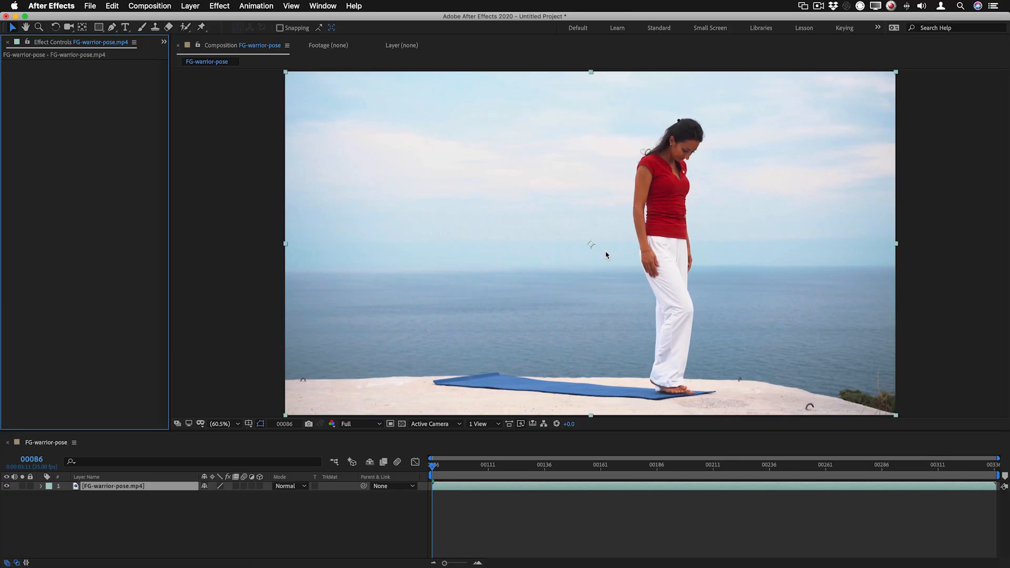
# Apply the Composite Brush effect to the FG-warrior-pose.mp4 layer
pyautogui.rightClick(450, 158)
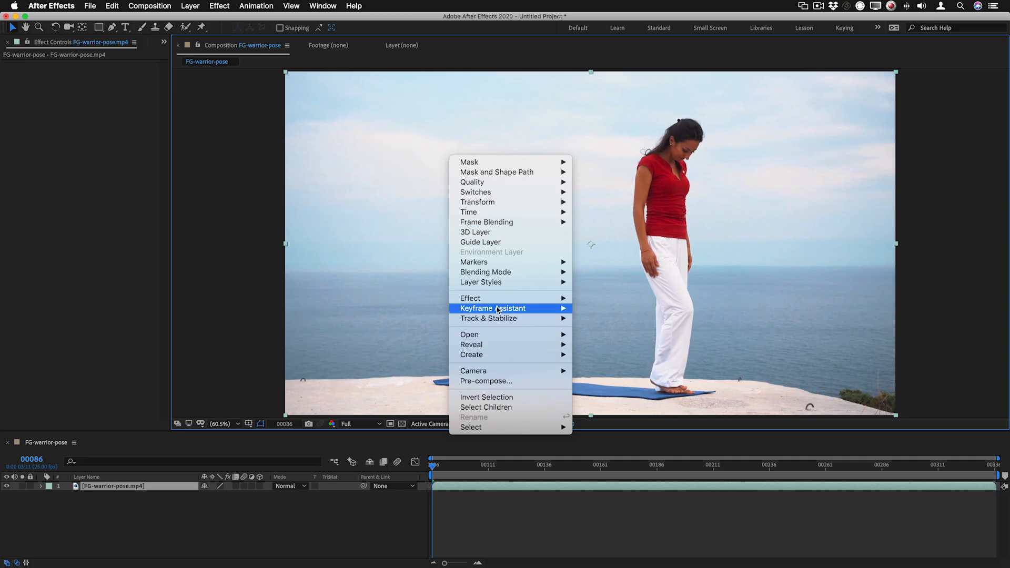
pyautogui.moveTo(499, 298)
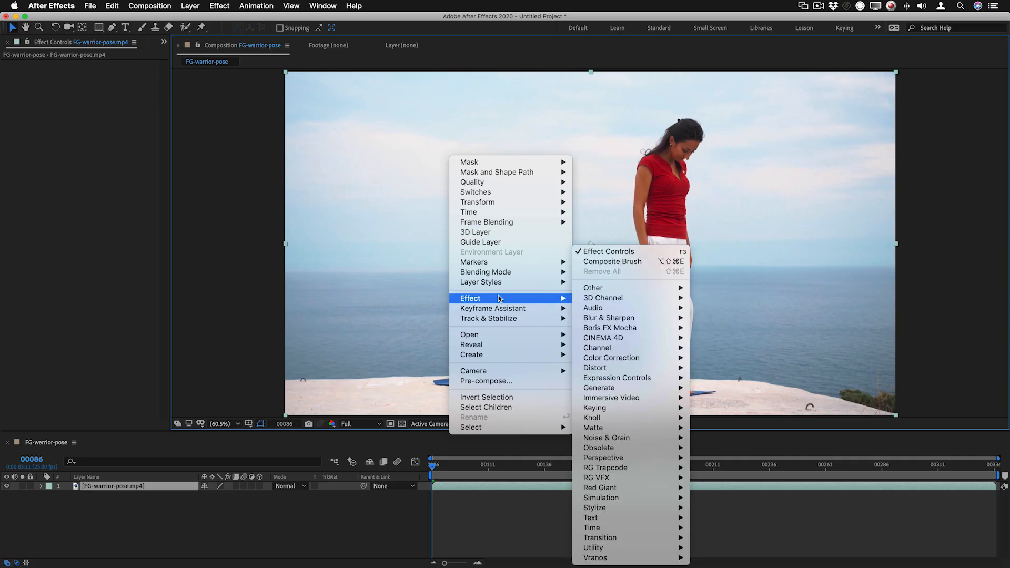
pyautogui.click(621, 262)
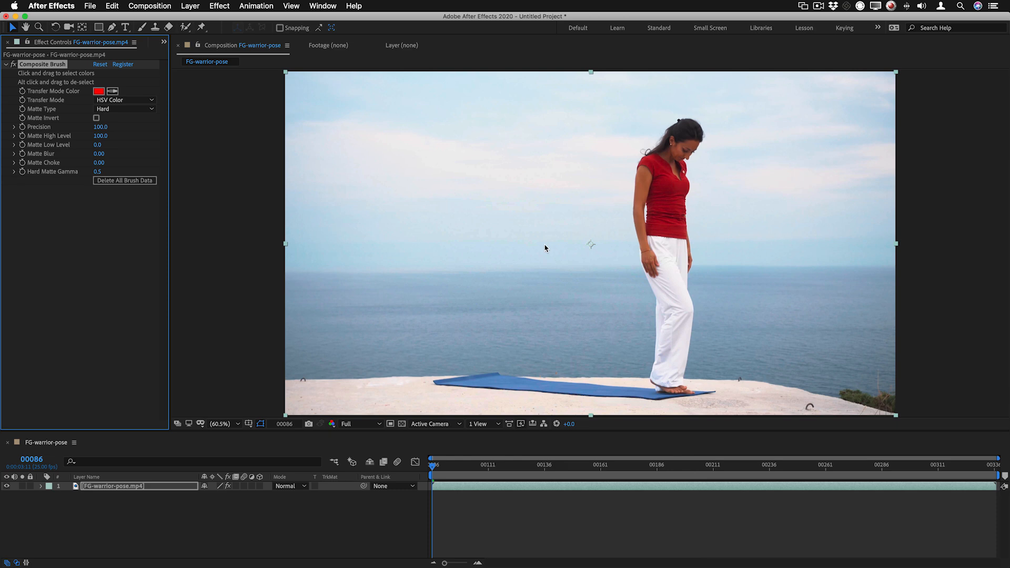
# Brush across the sky and sea behind the woman to select their colours, and set the matte type to Medium
pyautogui.moveTo(598, 113)
pyautogui.mouseDown()
pyautogui.moveTo(388, 176)
pyautogui.moveTo(309, 241)
pyautogui.moveTo(292, 227)
pyautogui.moveTo(287, 133)
pyautogui.moveTo(356, 112)
pyautogui.mouseUp()
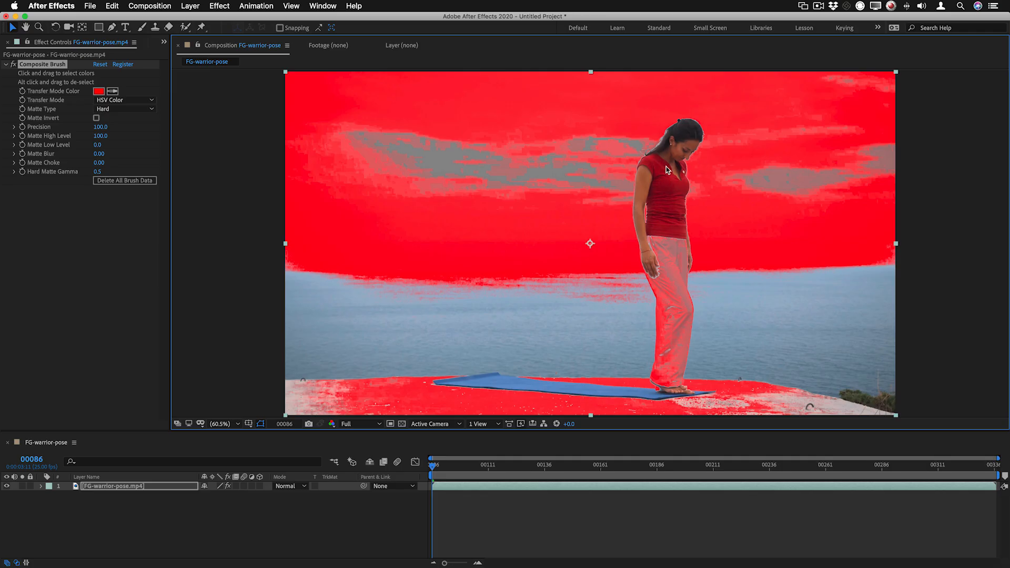
pyautogui.keyDown('alt'); pyautogui.click(669, 222); pyautogui.keyUp('alt')
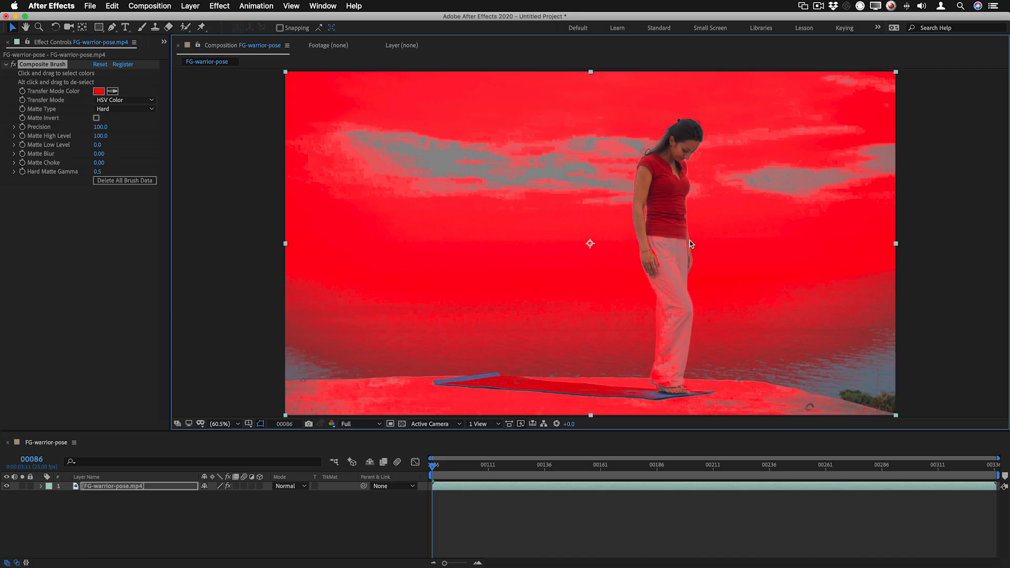
pyautogui.click(122, 108)
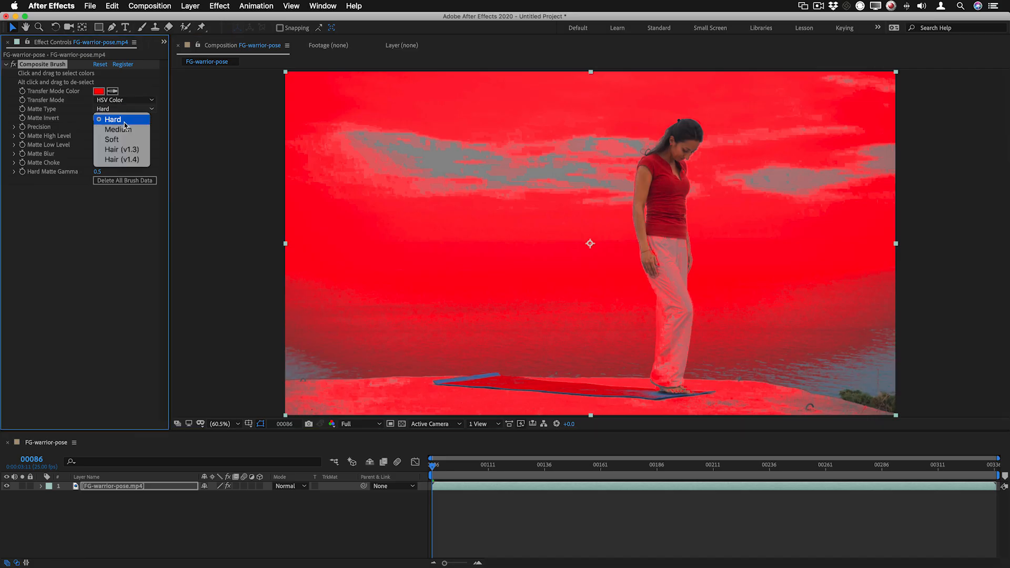
pyautogui.click(127, 130)
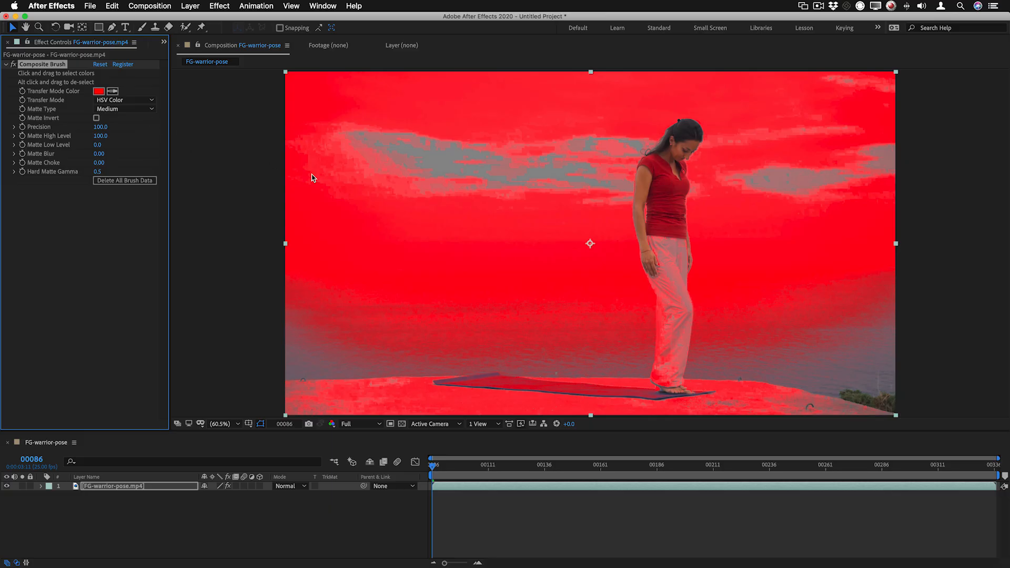
# Set the transfer mode to Replace Alpha, show the transparency grid and check the key up to frame 157
pyautogui.click(123, 100)
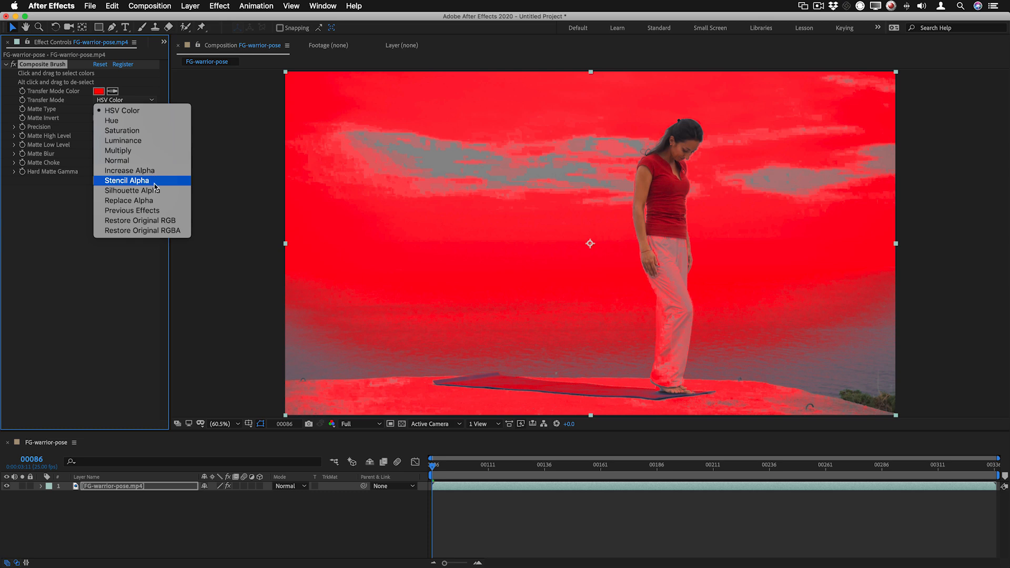
pyautogui.click(152, 201)
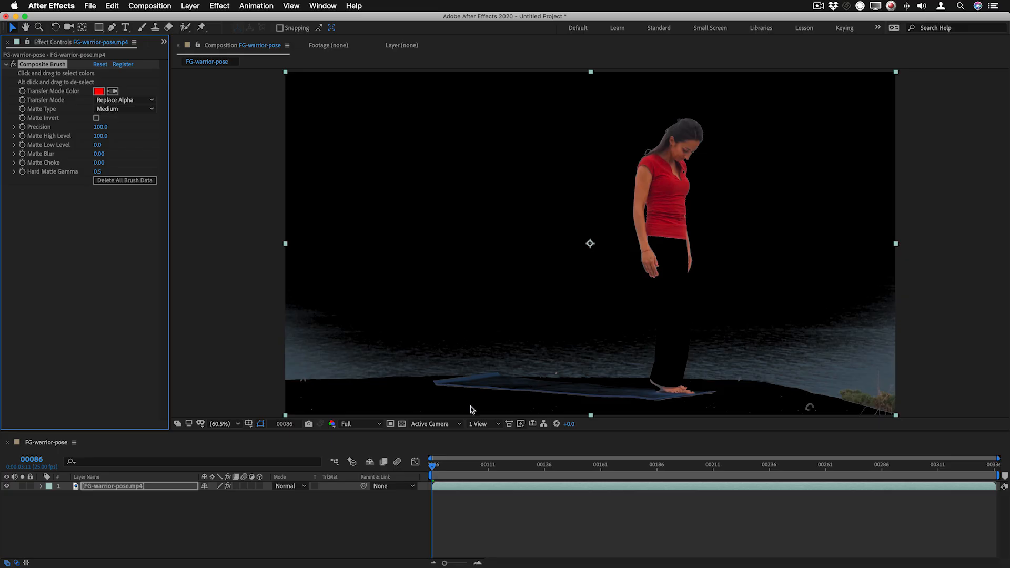
pyautogui.click(401, 425)
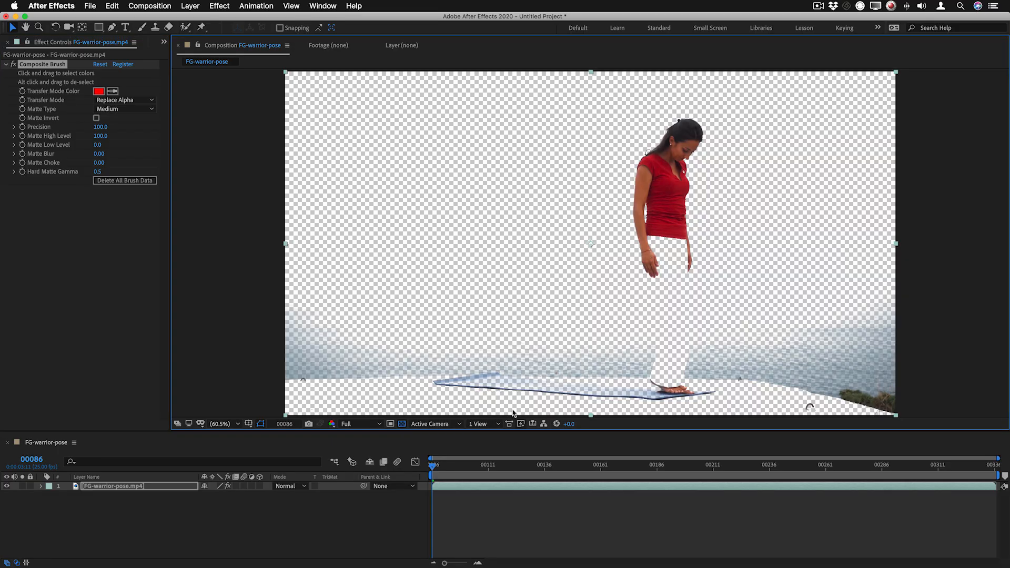
pyautogui.moveTo(433, 465); pyautogui.dragTo(595, 472)
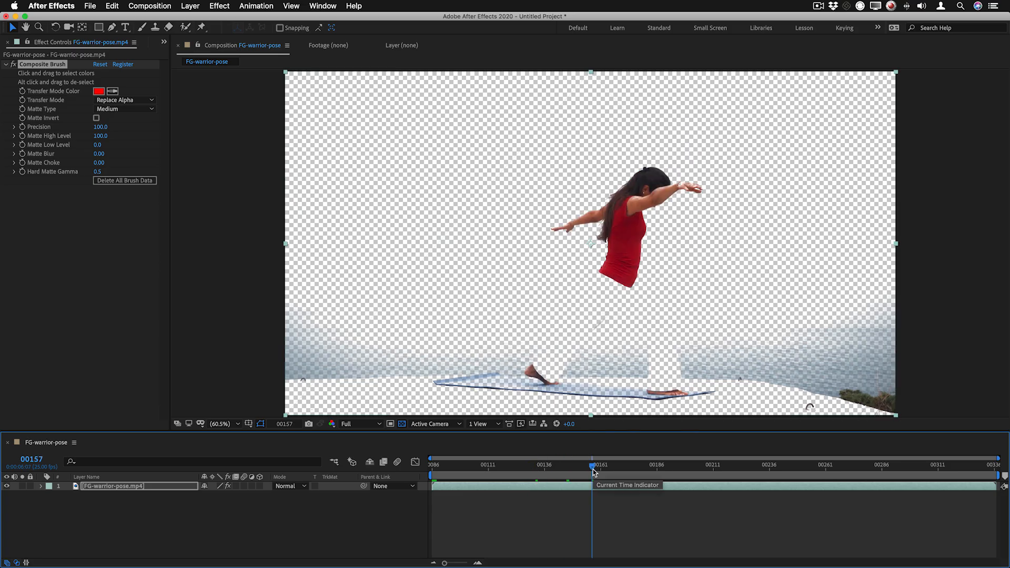
# Return the transfer mode to HSV Color and reset the Composite Brush effect
pyautogui.click(116, 100)
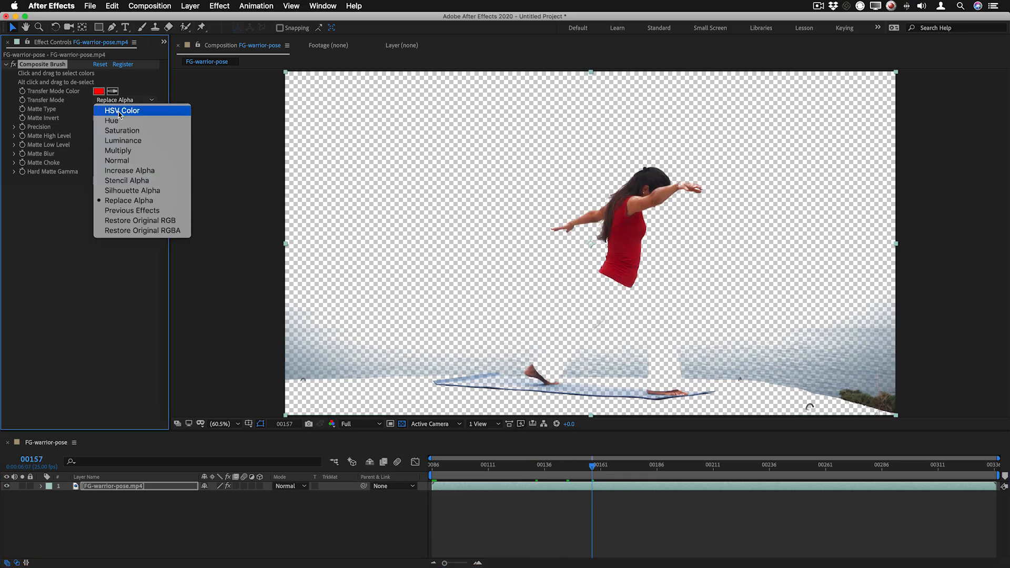
pyautogui.click(120, 111)
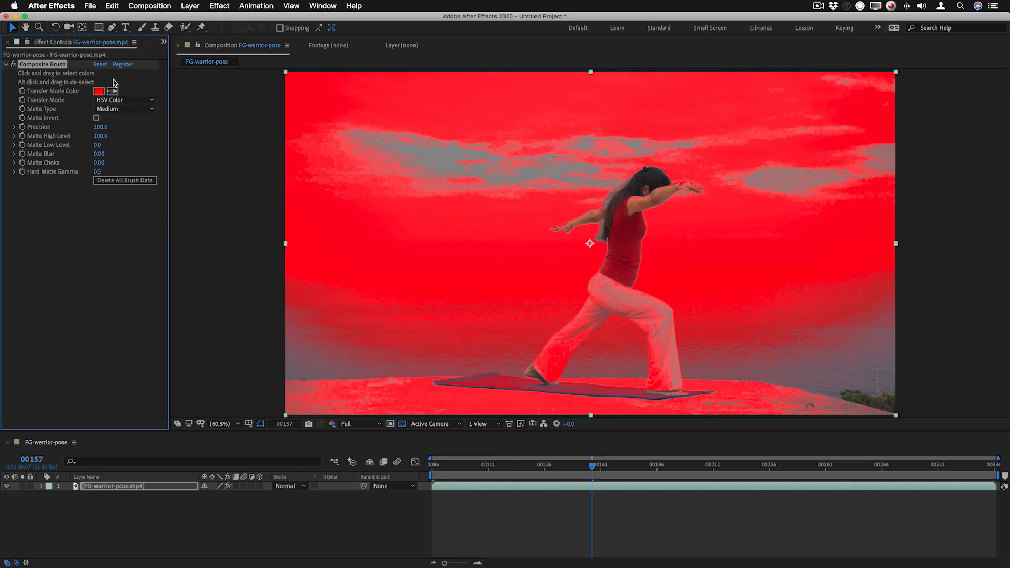
pyautogui.click(100, 65)
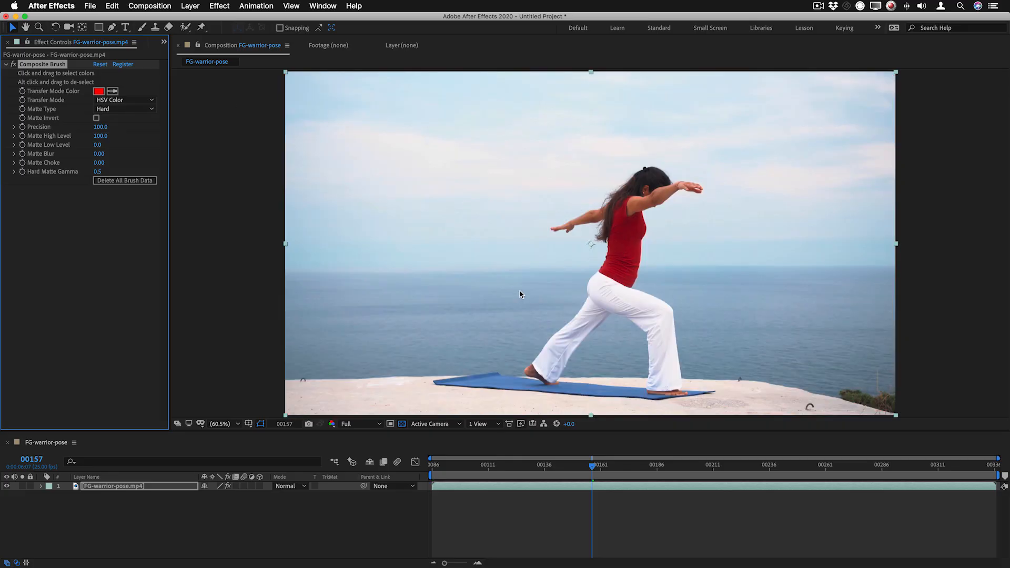
# Brush across the sea around the woman to select its colours, undoing the last selection, and inspect the trouser edges up close
pyautogui.moveTo(521, 294); pyautogui.dragTo(304, 355)
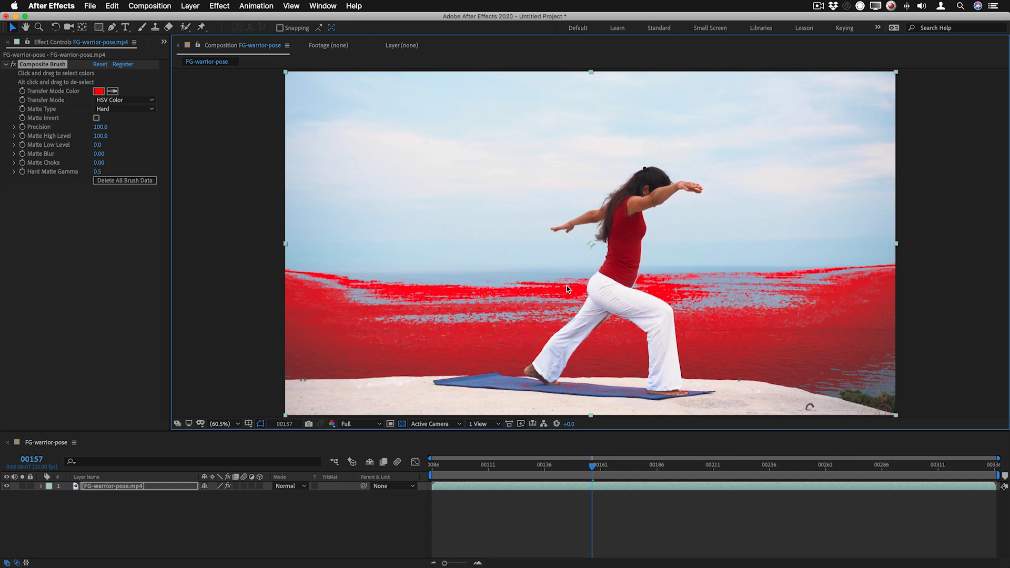
pyautogui.moveTo(567, 285)
pyautogui.mouseDown()
pyautogui.moveTo(552, 321)
pyautogui.moveTo(528, 332)
pyautogui.mouseUp()
pyautogui.moveTo(499, 289)
pyautogui.mouseDown()
pyautogui.moveTo(689, 280)
pyautogui.moveTo(691, 302)
pyautogui.moveTo(720, 303)
pyautogui.moveTo(674, 279)
pyautogui.moveTo(704, 279)
pyautogui.moveTo(724, 317)
pyautogui.mouseUp()
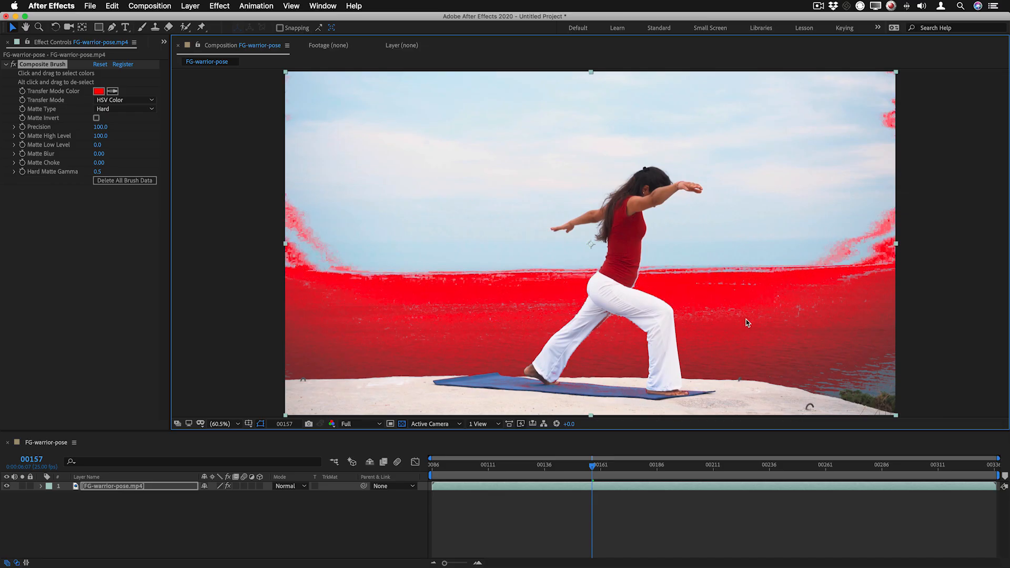
pyautogui.press('super+z')
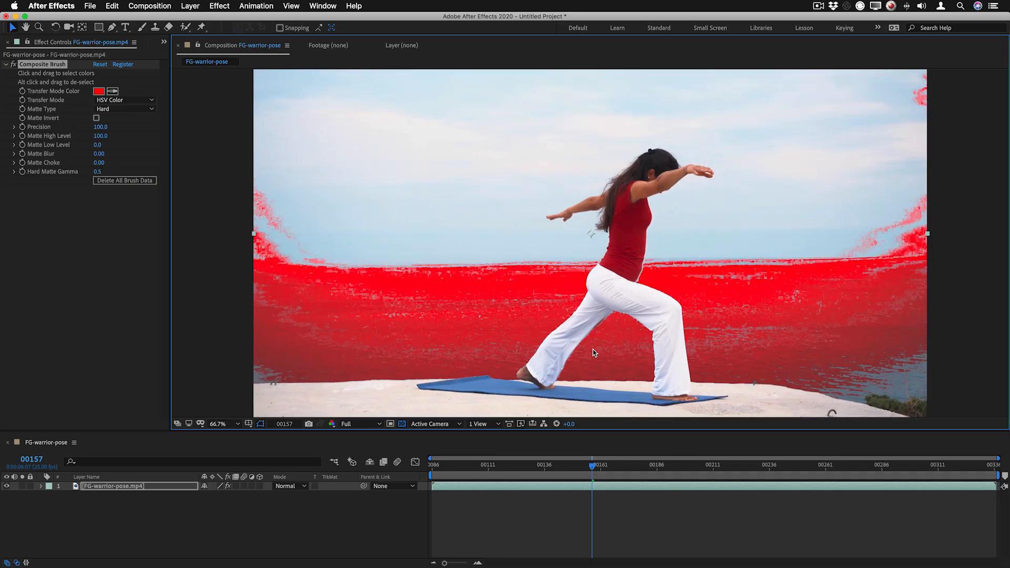
pyautogui.scroll(6, 592, 350)
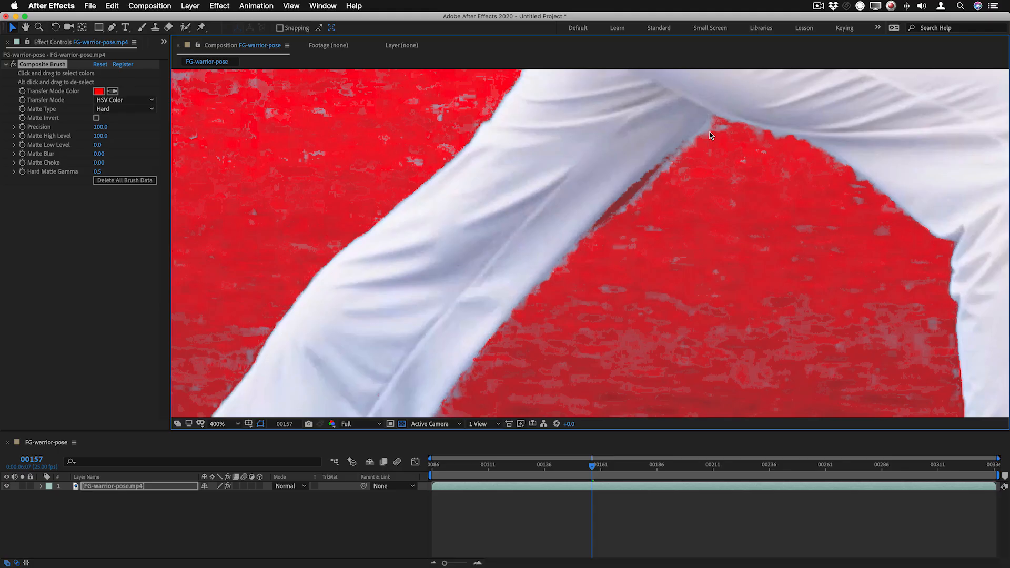
pyautogui.scroll(-2, 557, 258)
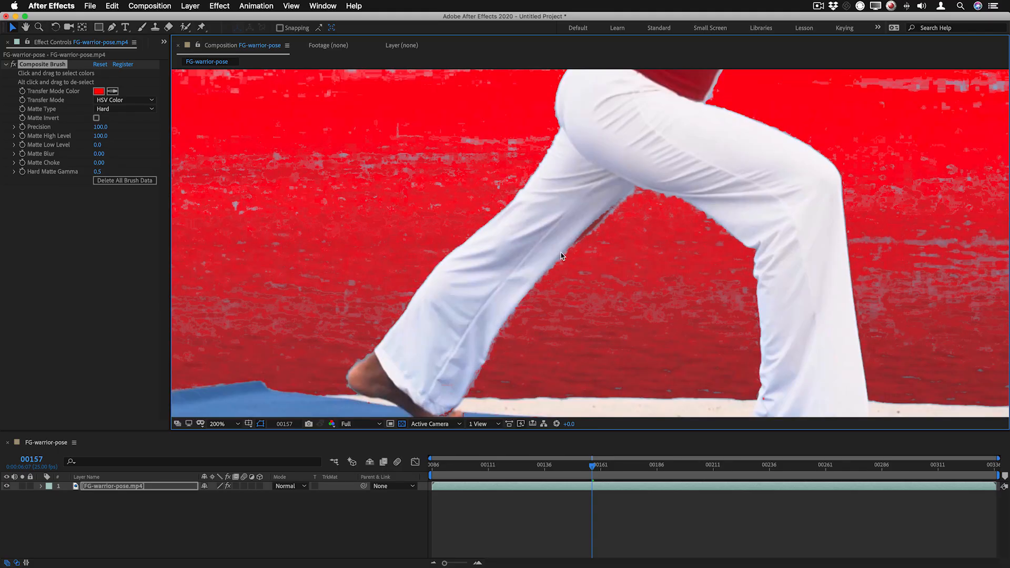
# Undo the last sea selection, then brush the sea between the woman's legs and behind her rear leg to select its colours
pyautogui.press('space')
pyautogui.moveTo(605, 322); pyautogui.dragTo(588, 360)
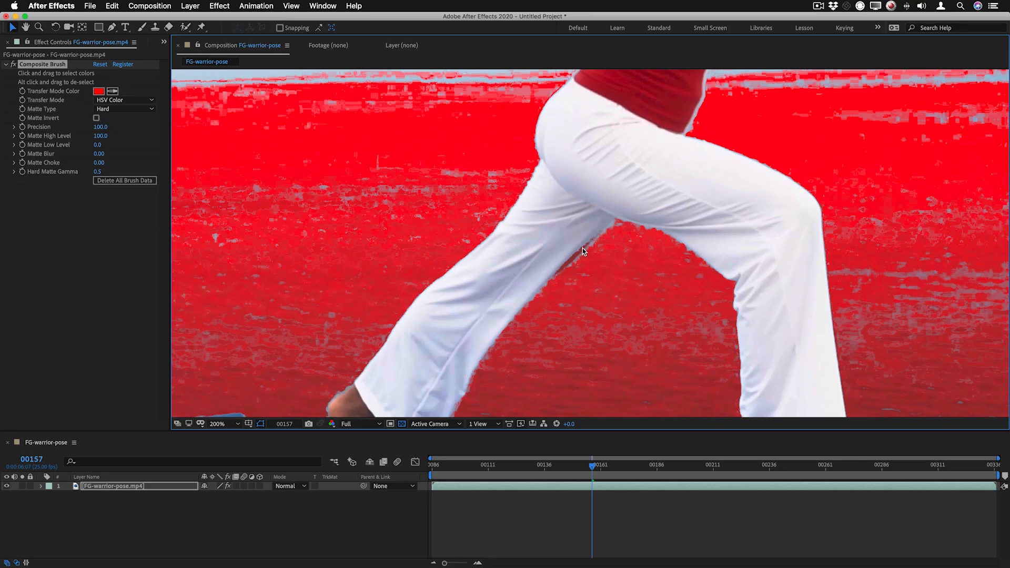
pyautogui.press('super+z')
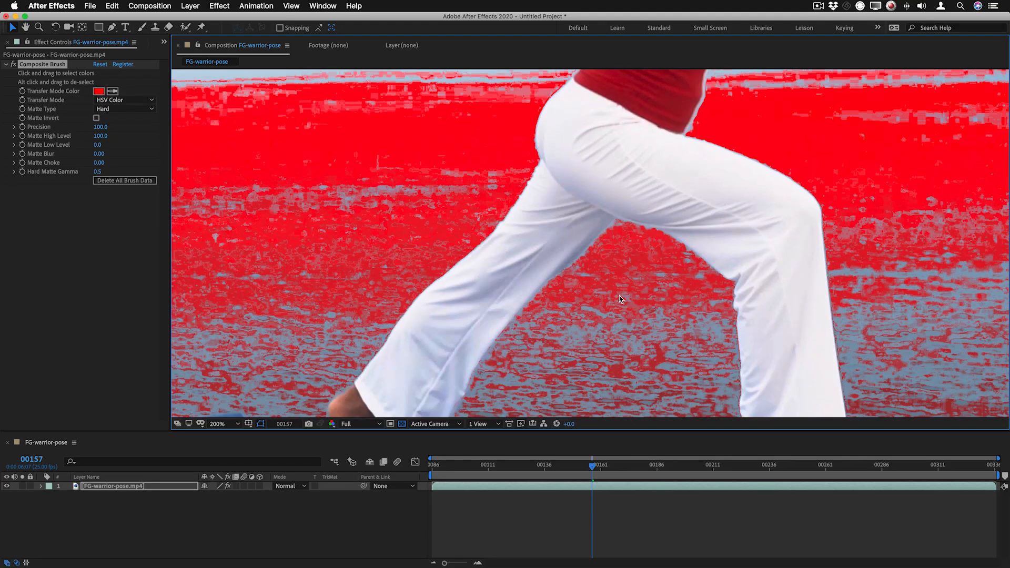
pyautogui.moveTo(620, 296)
pyautogui.mouseDown()
pyautogui.moveTo(542, 305)
pyautogui.moveTo(558, 386)
pyautogui.moveTo(583, 350)
pyautogui.moveTo(607, 362)
pyautogui.moveTo(592, 333)
pyautogui.moveTo(602, 330)
pyautogui.mouseUp()
pyautogui.click(274, 298)
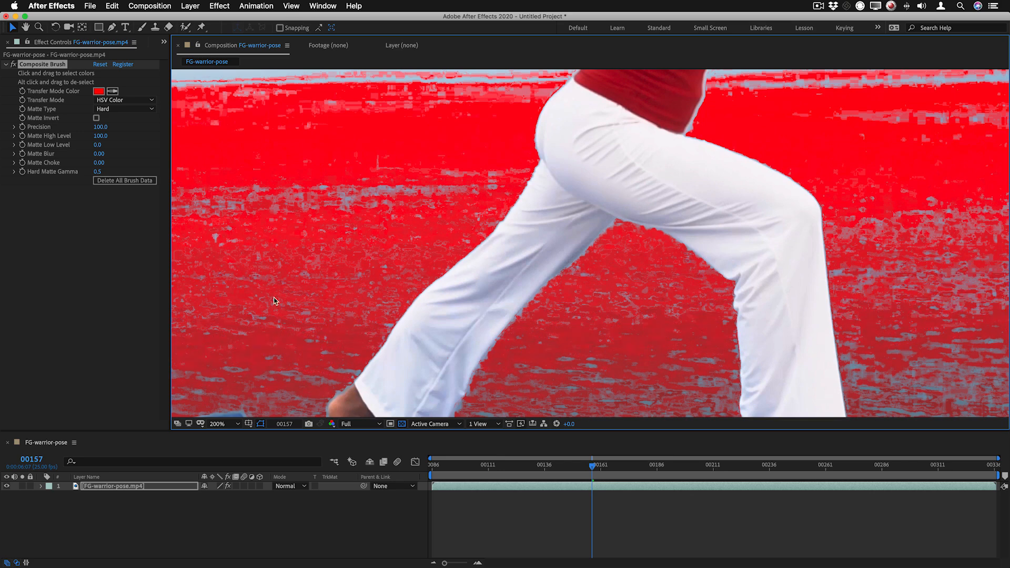
pyautogui.moveTo(274, 298); pyautogui.dragTo(238, 404)
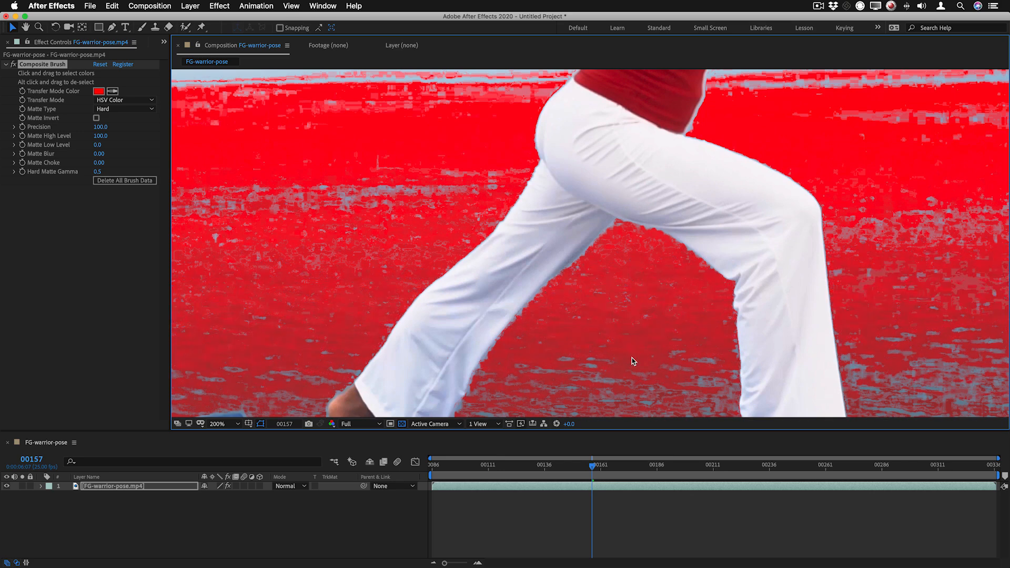
# Try a reduced Matte High Level on the trouser edge, then set it to 95
pyautogui.scroll(-1, 611, 358)
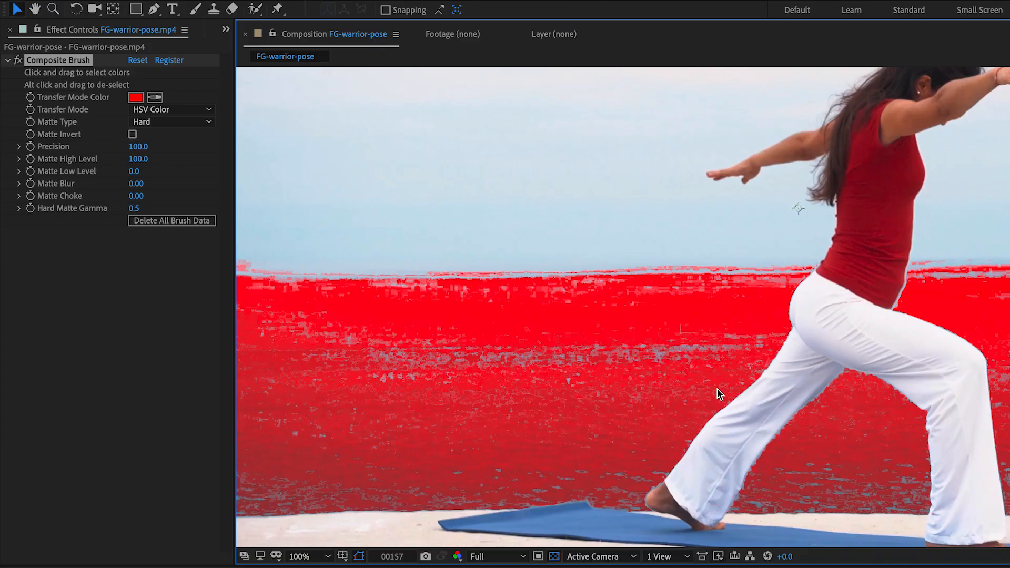
pyautogui.scroll(4, 545, 296)
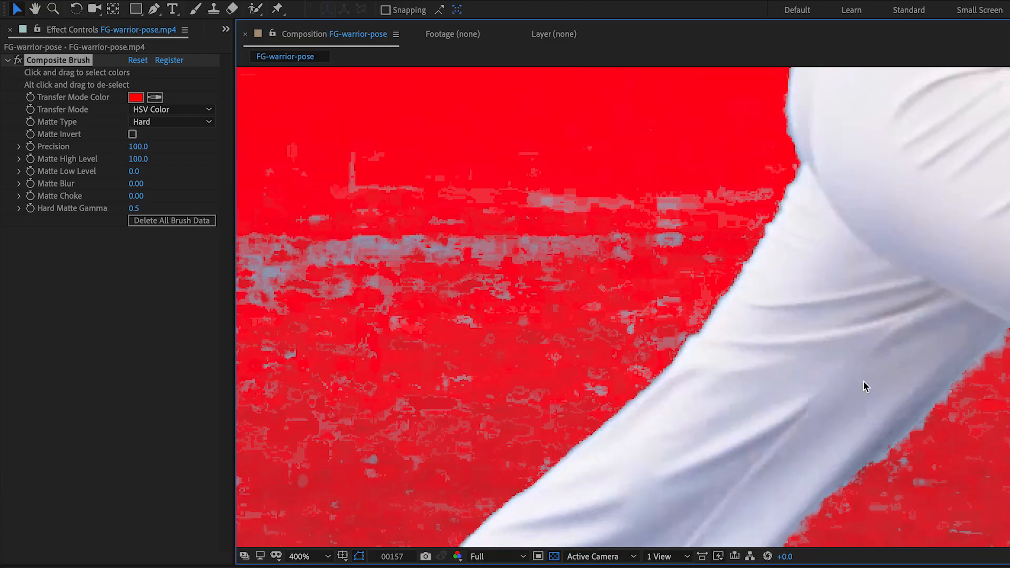
pyautogui.moveTo(141, 163)
pyautogui.mouseDown()
pyautogui.moveTo(114, 166)
pyautogui.moveTo(153, 169)
pyautogui.mouseUp()
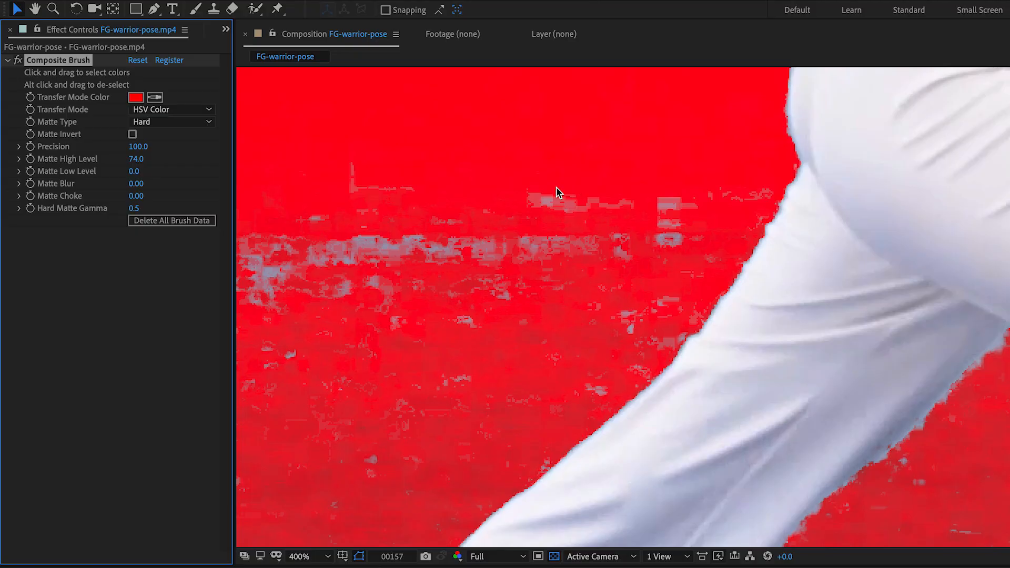
pyautogui.click(135, 159)
pyautogui.write('95')
pyautogui.press('Return')
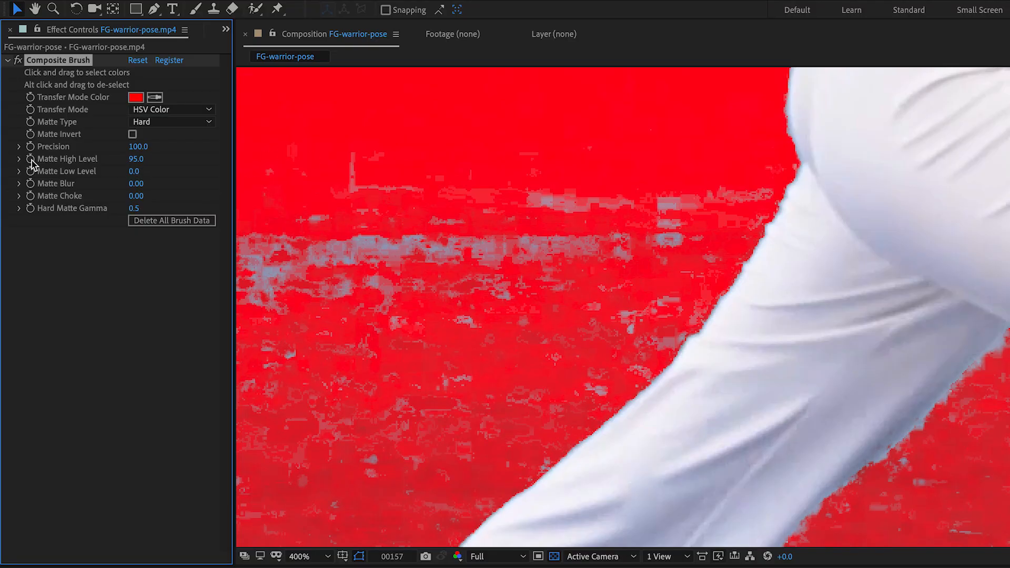
# Brush over the unselected sea patches beside the rear trouser leg and between the legs to add their colours
pyautogui.moveTo(384, 264)
pyautogui.mouseDown()
pyautogui.moveTo(422, 247)
pyautogui.moveTo(670, 248)
pyautogui.mouseUp()
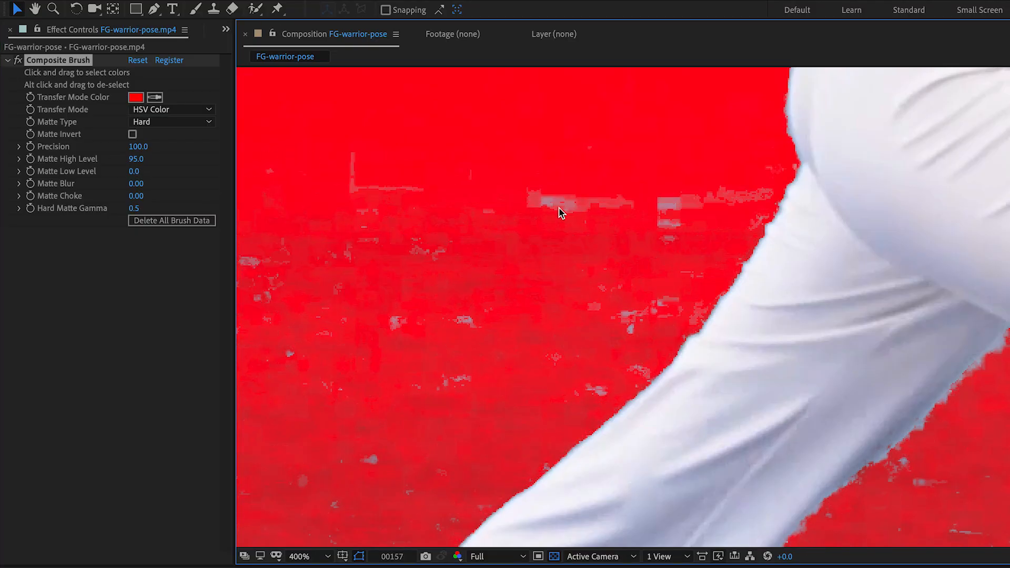
pyautogui.moveTo(561, 211); pyautogui.dragTo(615, 205)
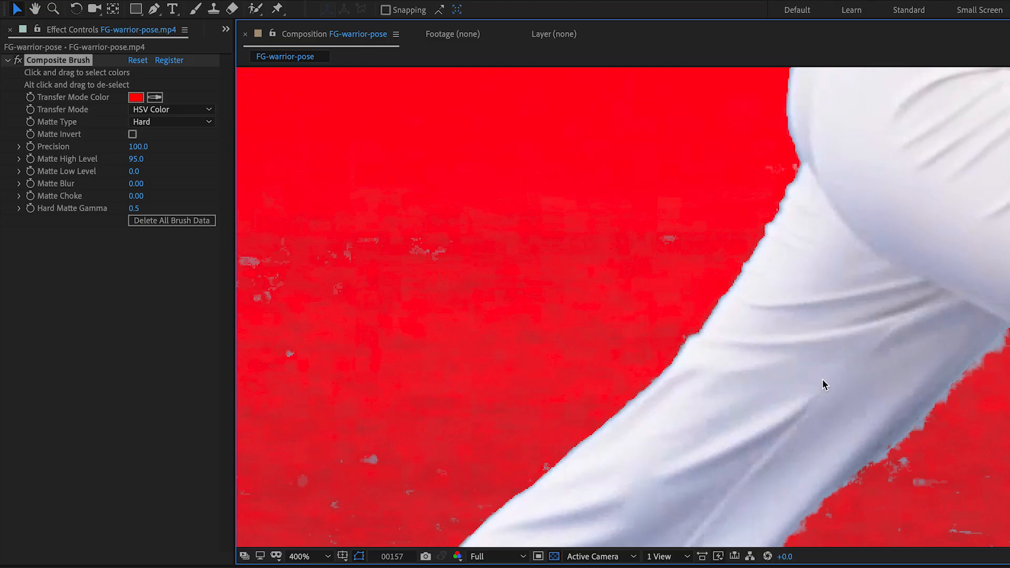
pyautogui.moveTo(929, 500); pyautogui.dragTo(913, 476)
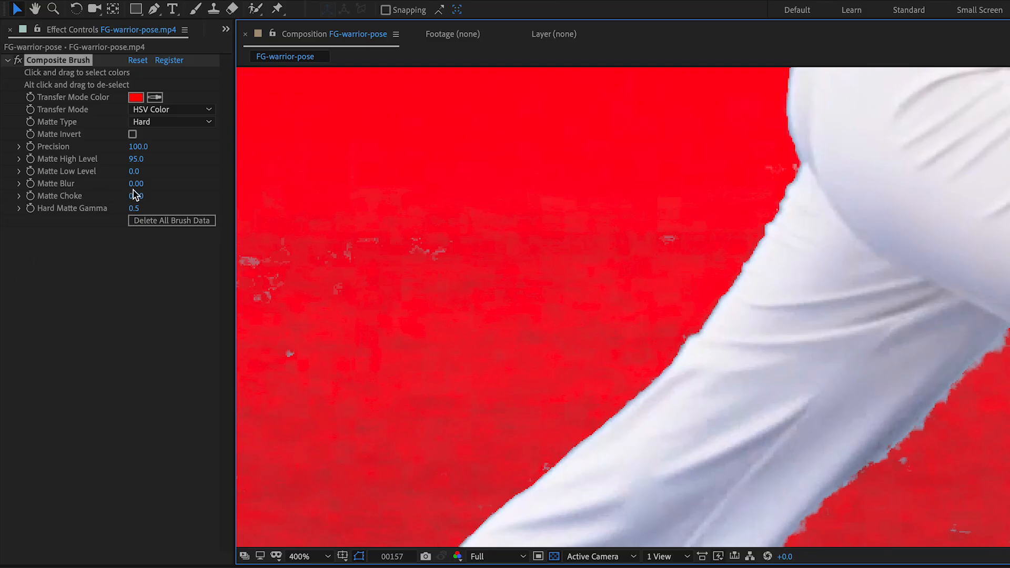
# Soften the matte edges by trying a Matte Blur of 1, then set it to 0.5
pyautogui.moveTo(136, 183); pyautogui.dragTo(163, 185)
pyautogui.write('1')
pyautogui.press('Return')
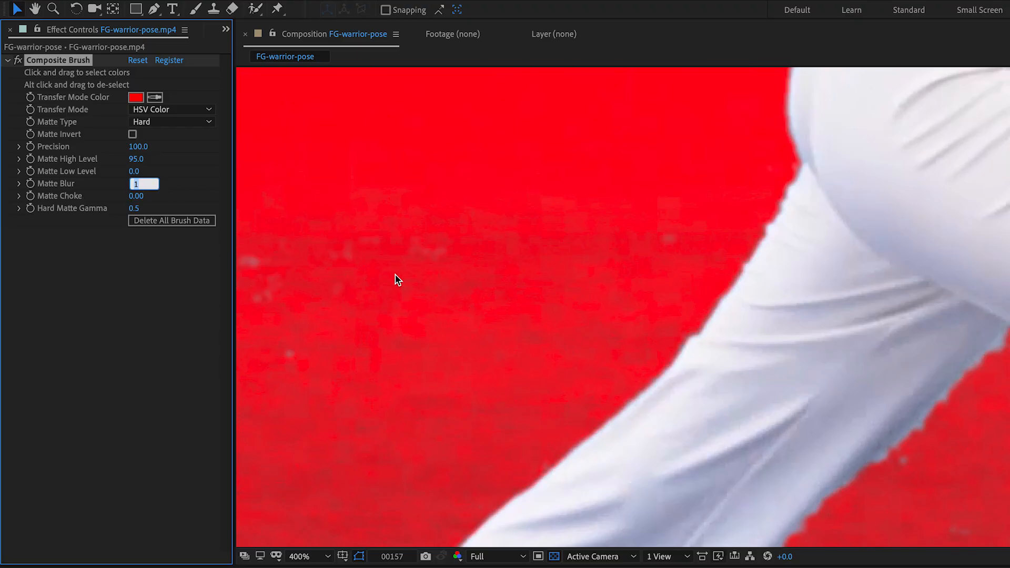
pyautogui.write('.5')
pyautogui.press('Return')
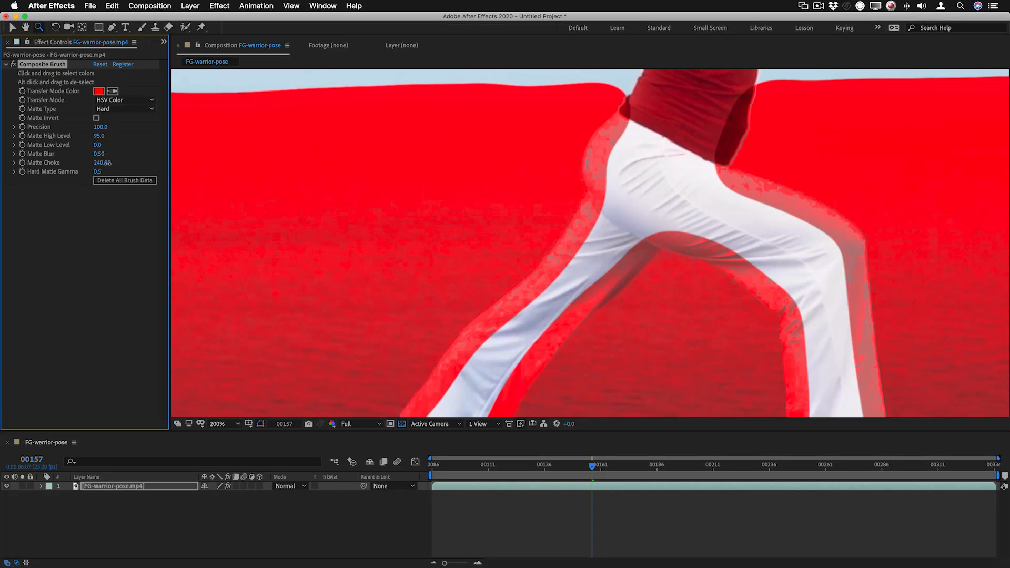
# Set the Matte Choke back to 0 and check the selection around the whole figure and across the sea
pyautogui.click(103, 162)
pyautogui.write('0')
pyautogui.press('Return')
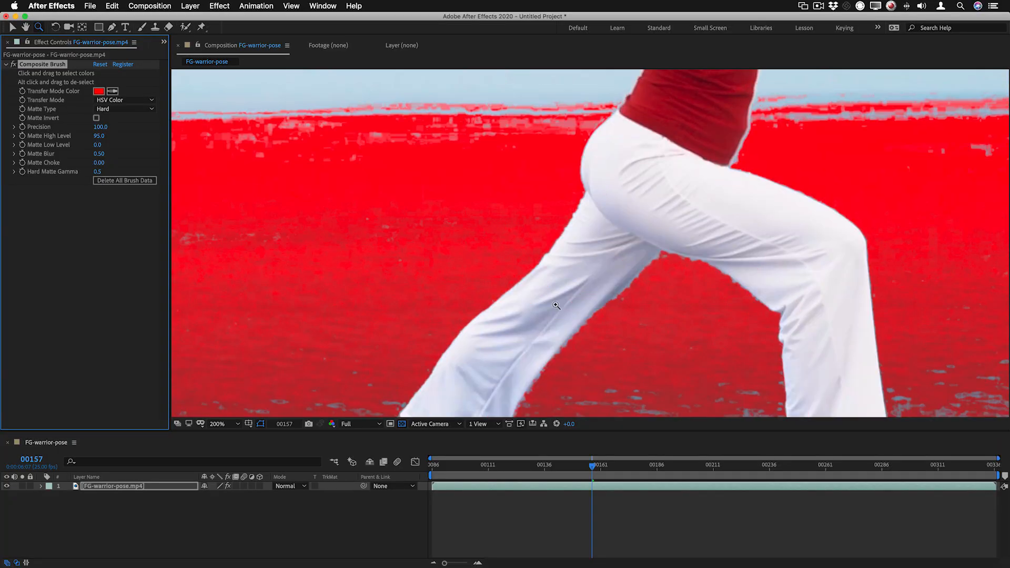
pyautogui.keyDown('alt'); pyautogui.click(583, 296); pyautogui.keyUp('alt')
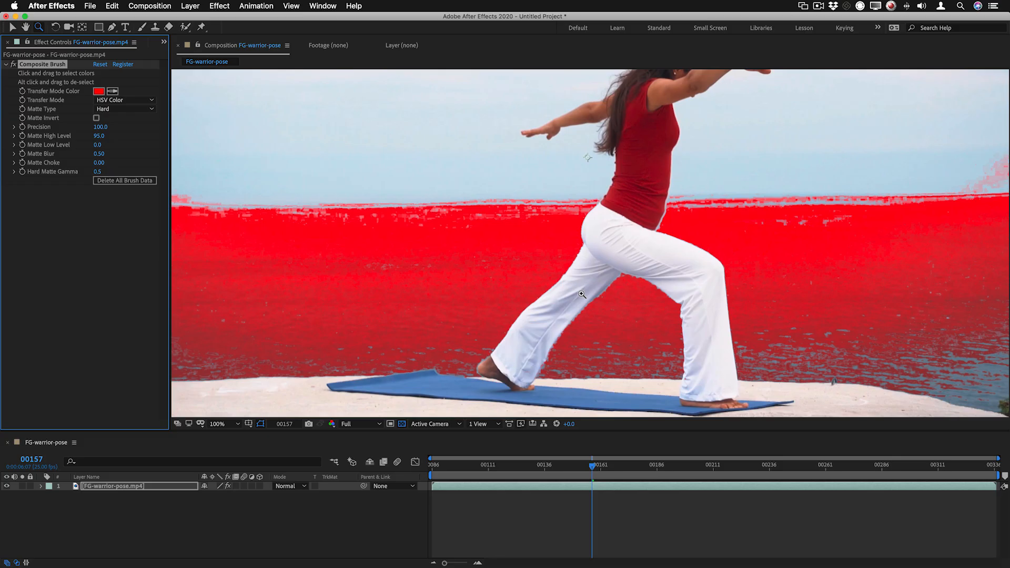
pyautogui.press('h')
pyautogui.moveTo(769, 225); pyautogui.dragTo(689, 233)
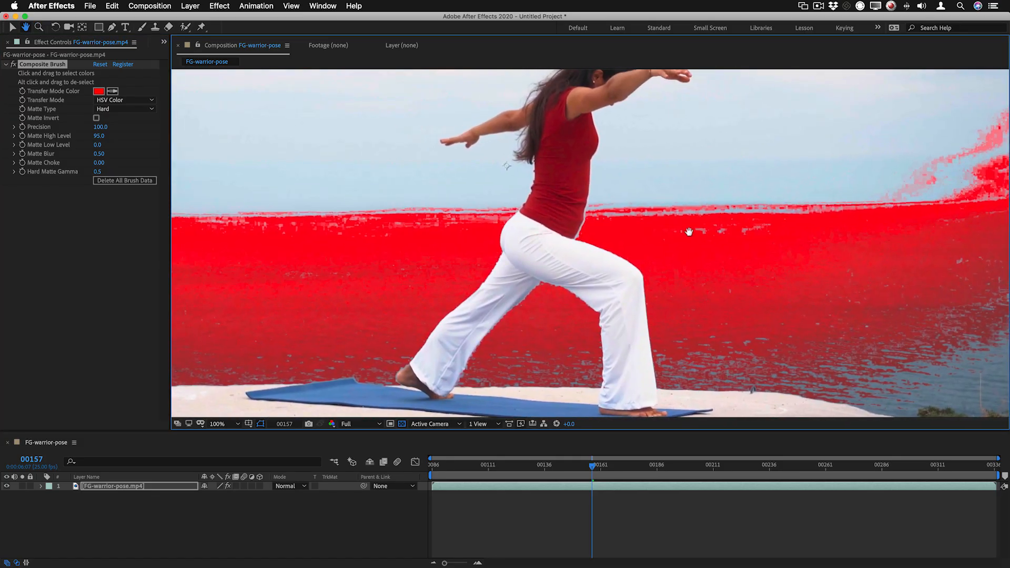
pyautogui.press('z')
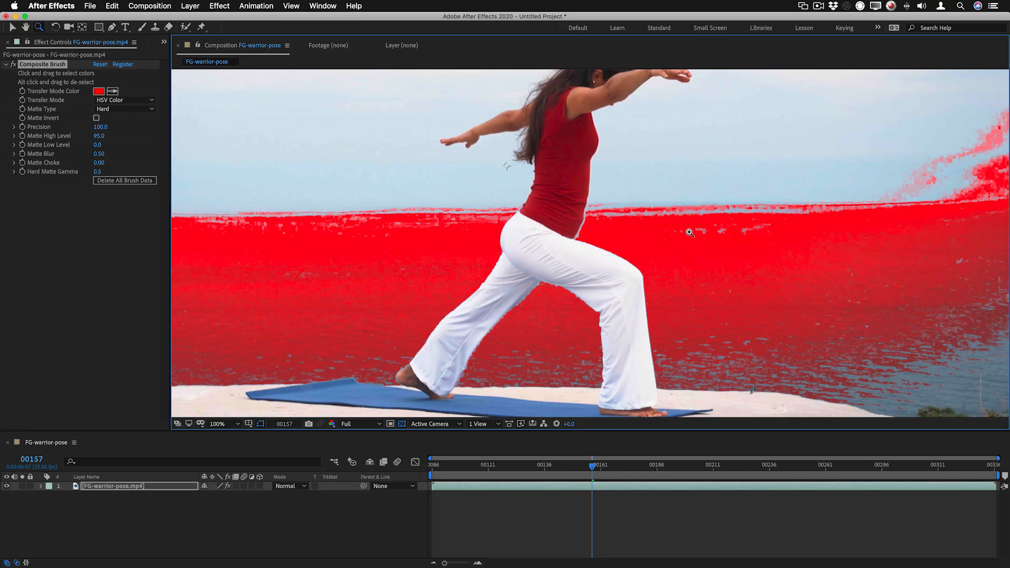